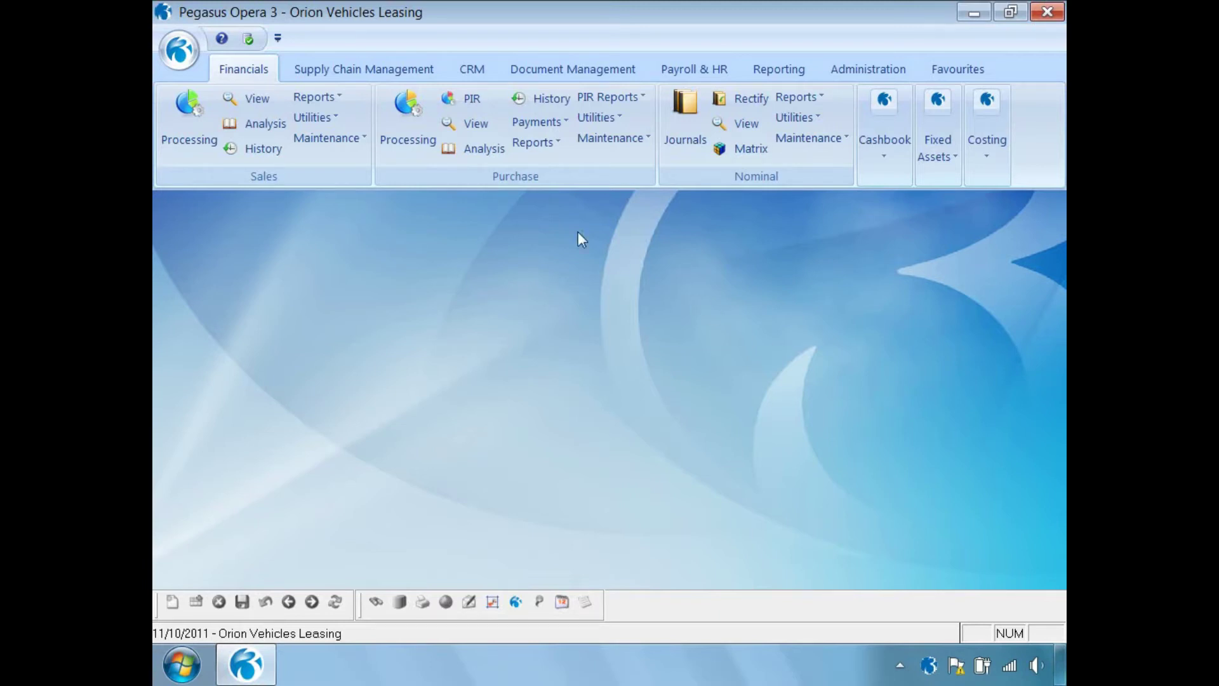
Start a new stock landed cost group with code F100 and description Freight.
{"action": "left_click", "coordinate": [372, 71]}
{"action": "left_click", "coordinate": [930, 118]}
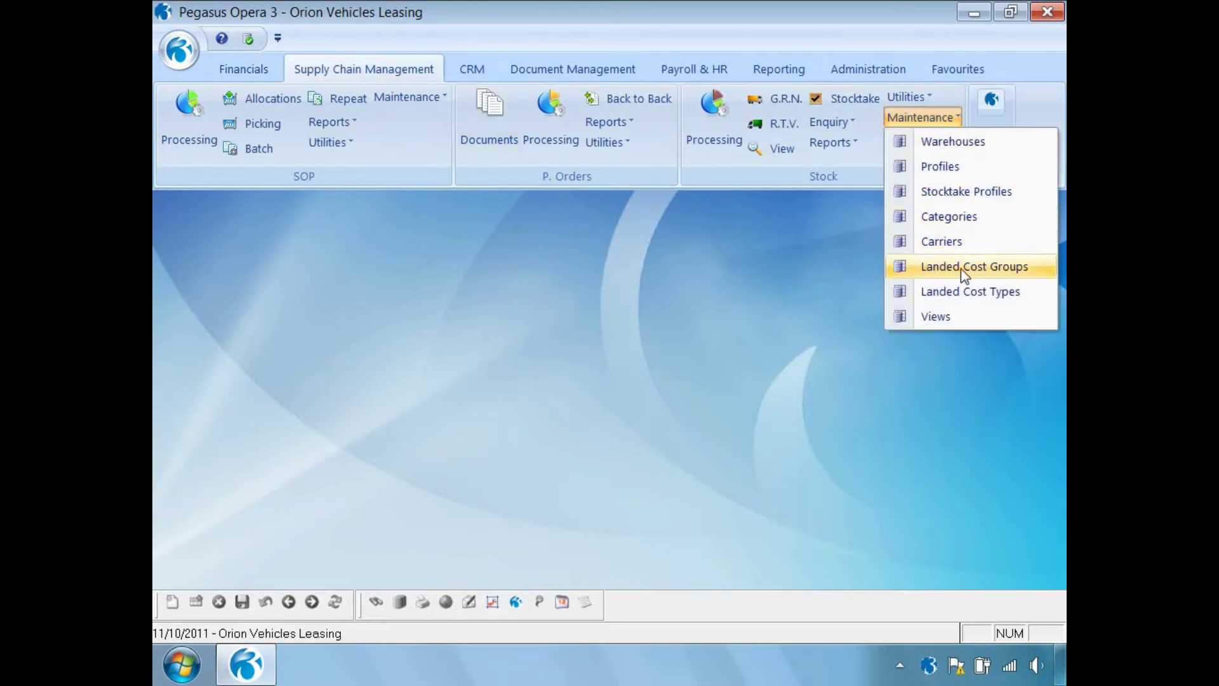
{"action": "left_click", "coordinate": [961, 267]}
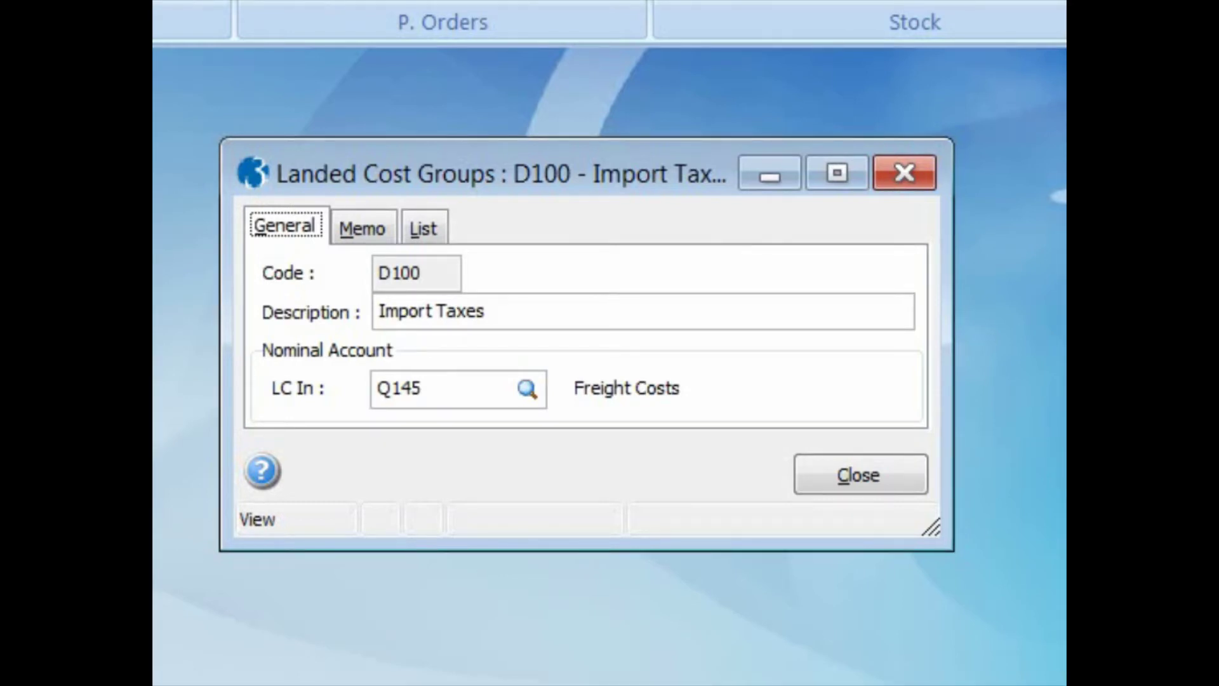
{"action": "key", "text": "ctrl+n"}
{"action": "type", "text": "F100"}
{"action": "key", "text": "Tab"}
{"action": "type", "text": "Freight"}
{"action": "key", "text": "Tab"}
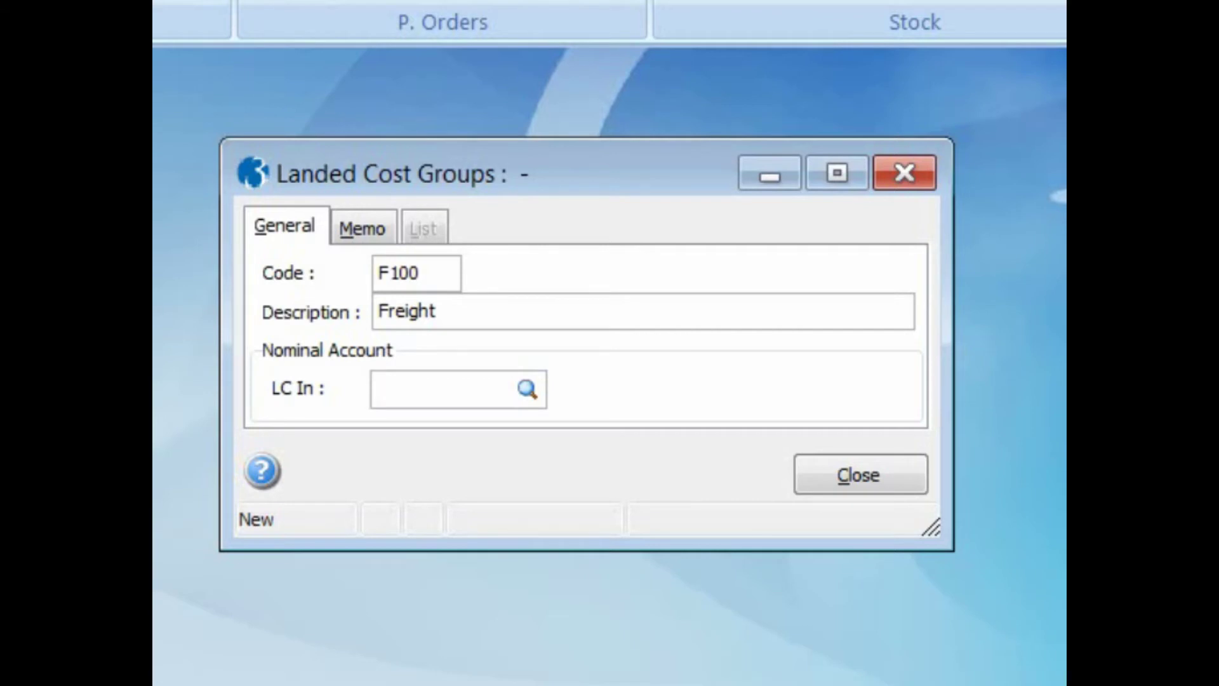
Assign nominal account Q145 to the Freight group, save it, and close the landed cost groups after checking the list.
{"action": "type", "text": "Q"}
{"action": "key", "text": "Tab"}
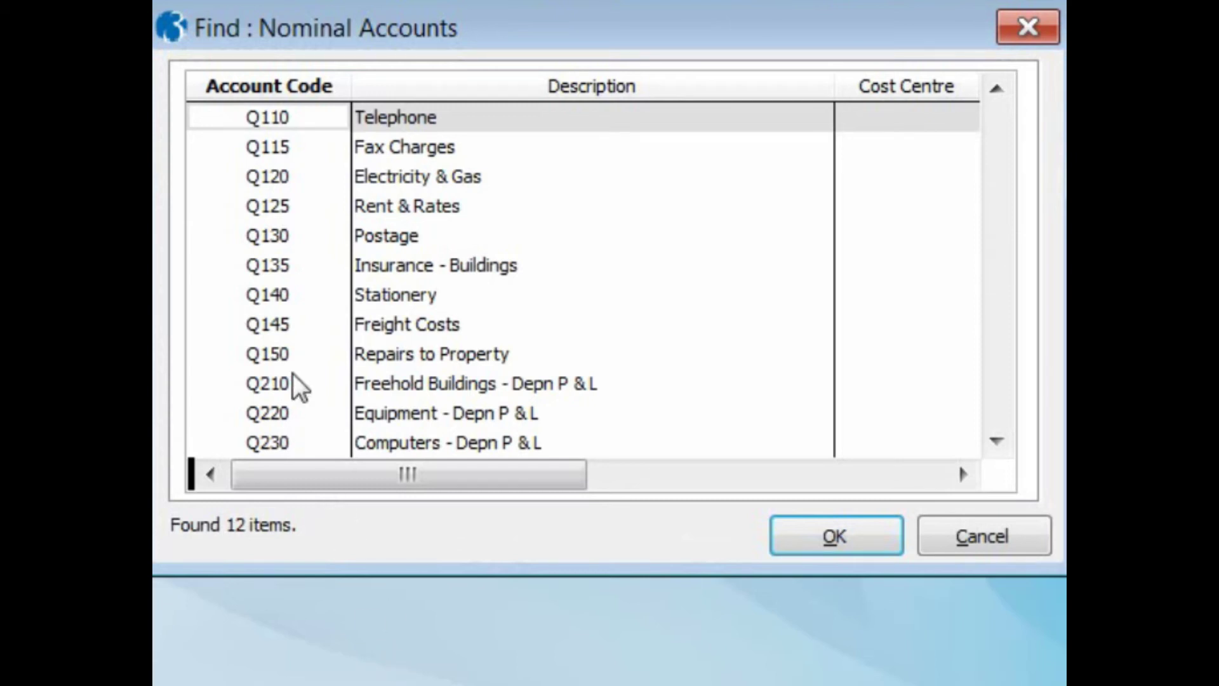
{"action": "left_click", "coordinate": [292, 327]}
{"action": "left_click", "coordinate": [801, 539]}
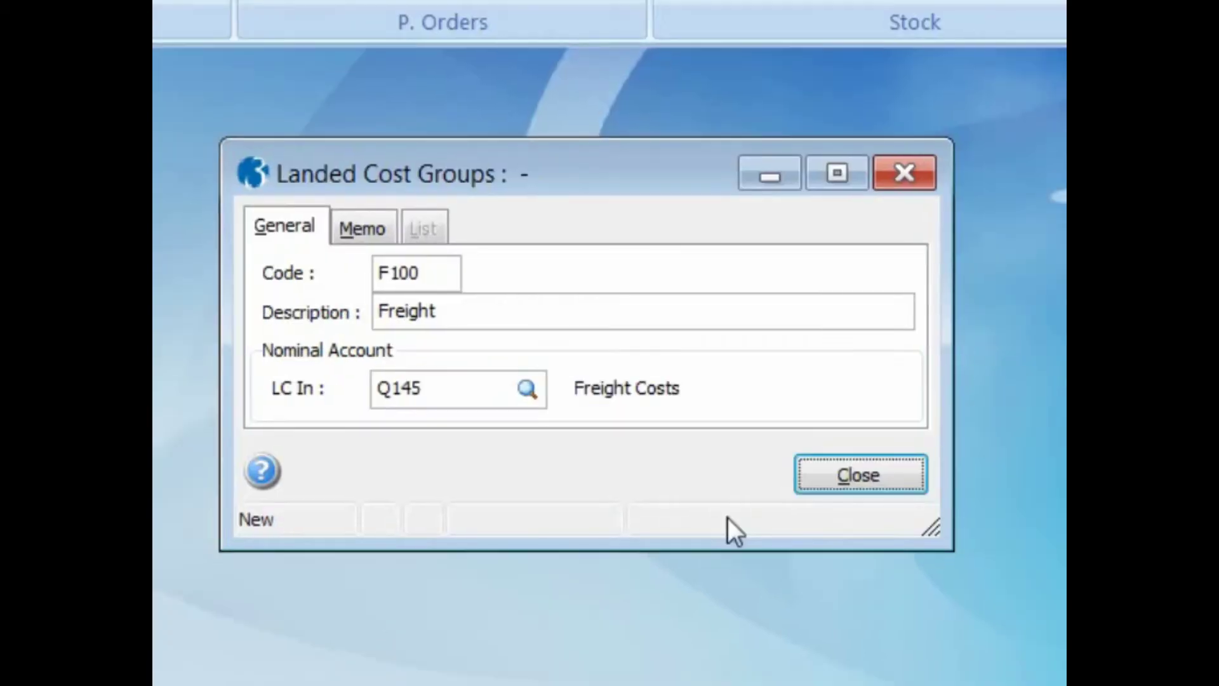
{"action": "key", "text": "ctrl+s"}
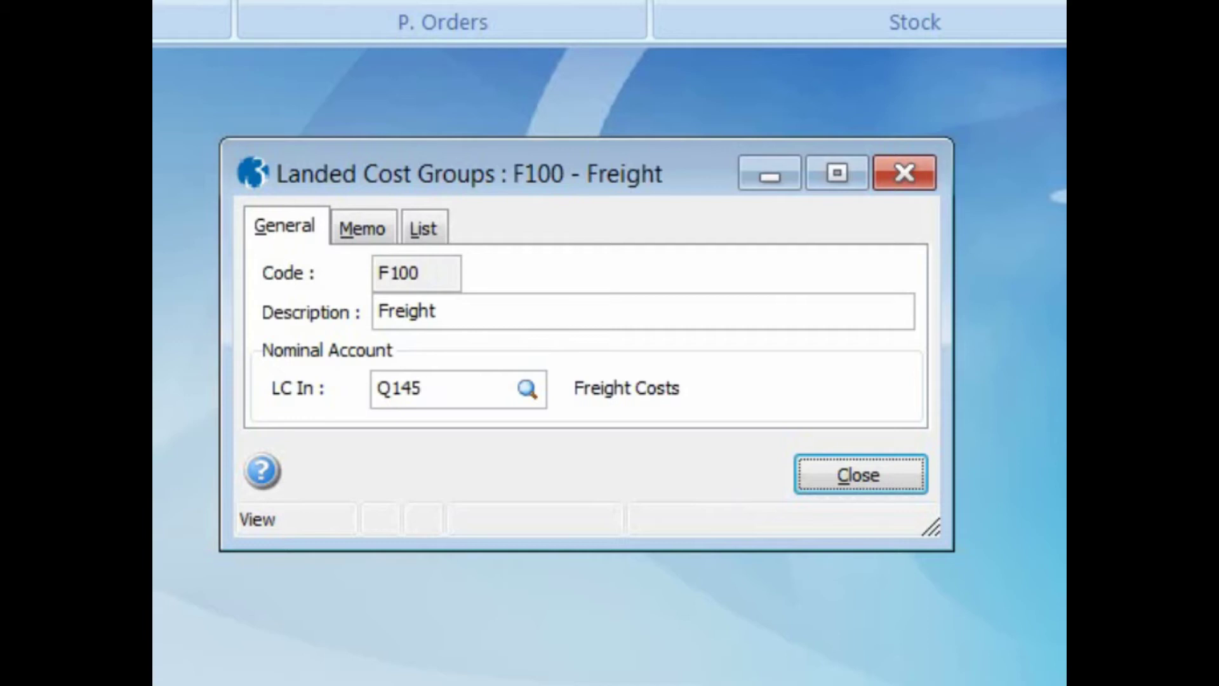
{"action": "left_click", "coordinate": [435, 226]}
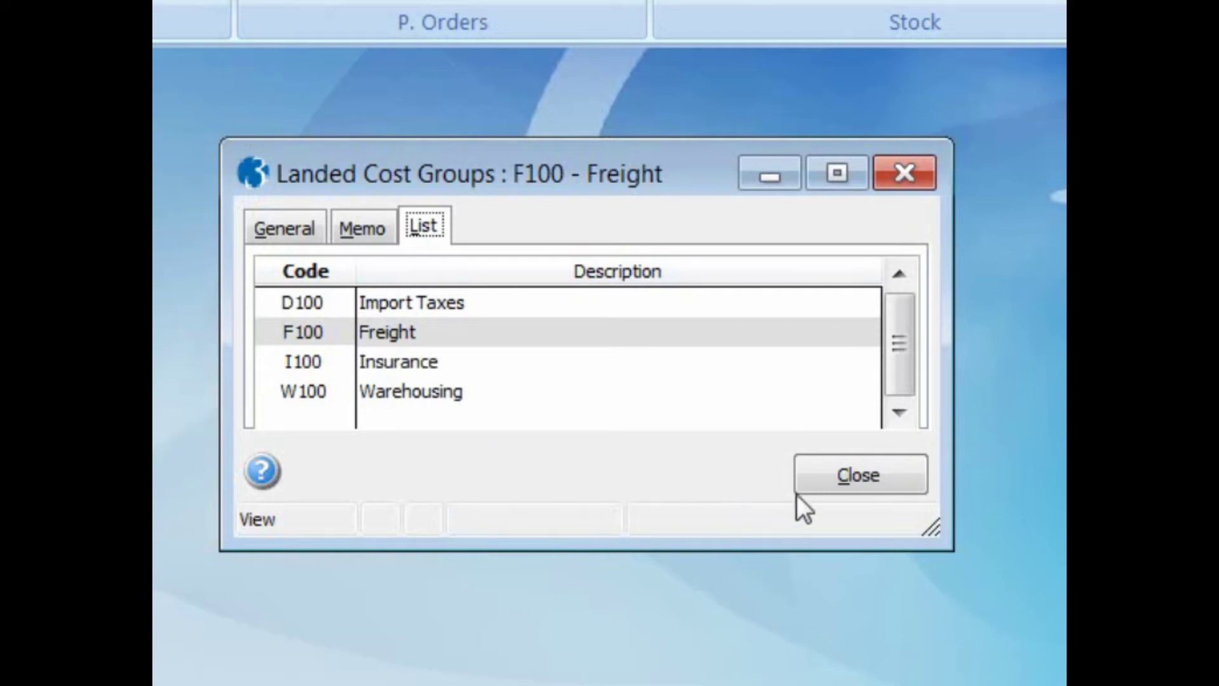
{"action": "left_click", "coordinate": [823, 483]}
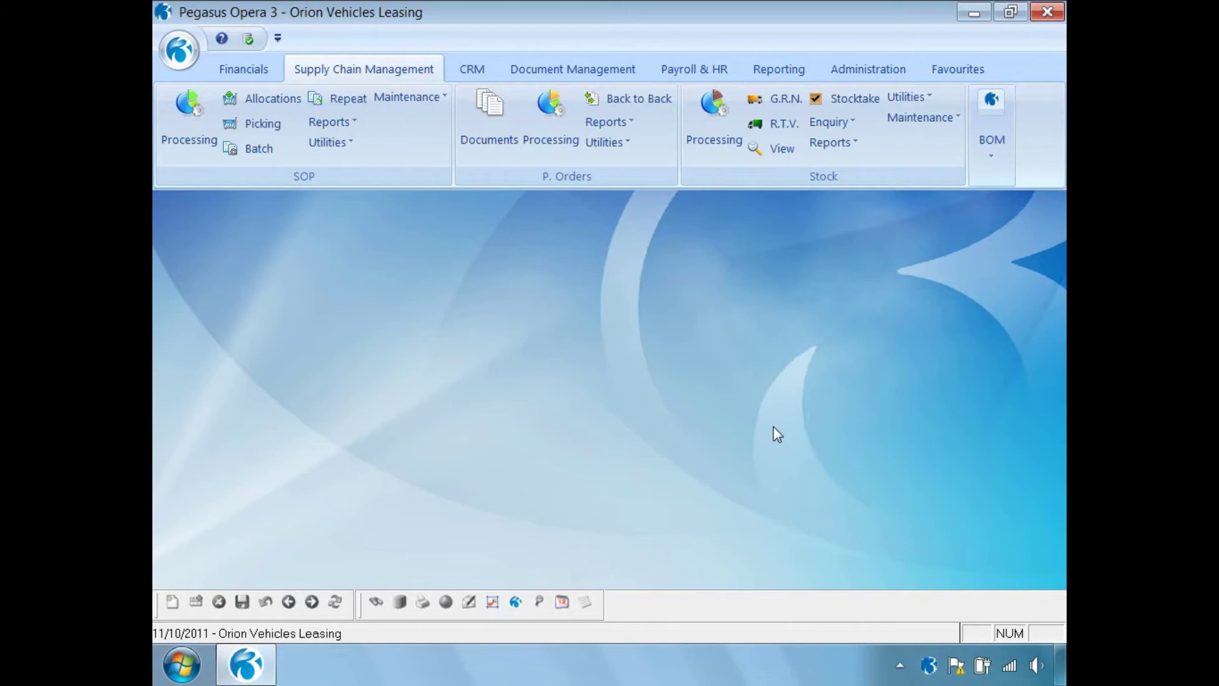
Start a new landed cost type with code T001 and description Sea Transport, assigned to the Freight group F100.
{"action": "left_click", "coordinate": [927, 119]}
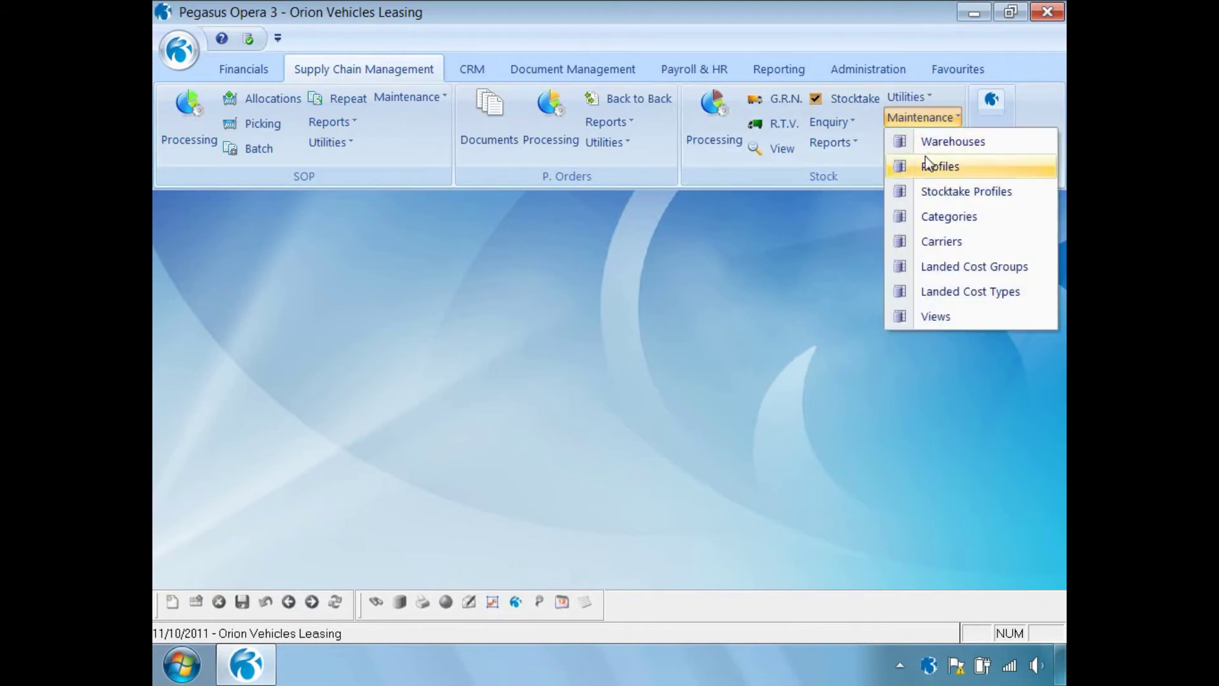
{"action": "left_click", "coordinate": [944, 293]}
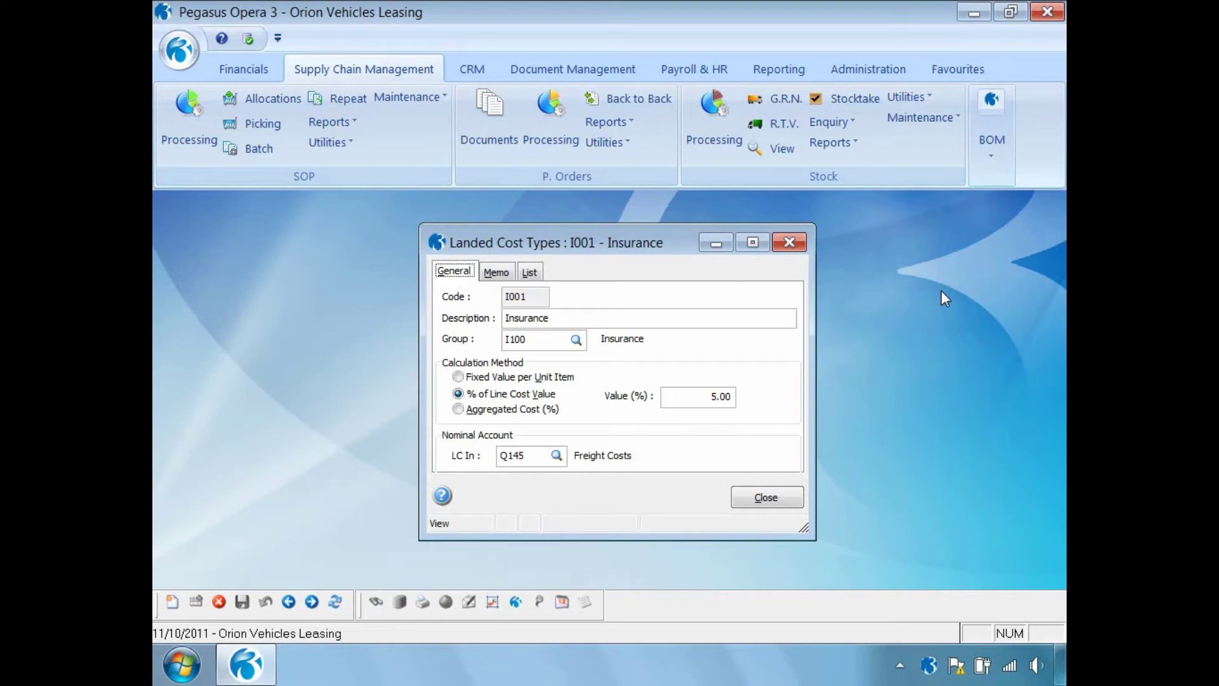
{"action": "left_click", "coordinate": [172, 602]}
{"action": "type", "text": "T001"}
{"action": "key", "text": "Tab"}
{"action": "type", "text": "Sea Transport"}
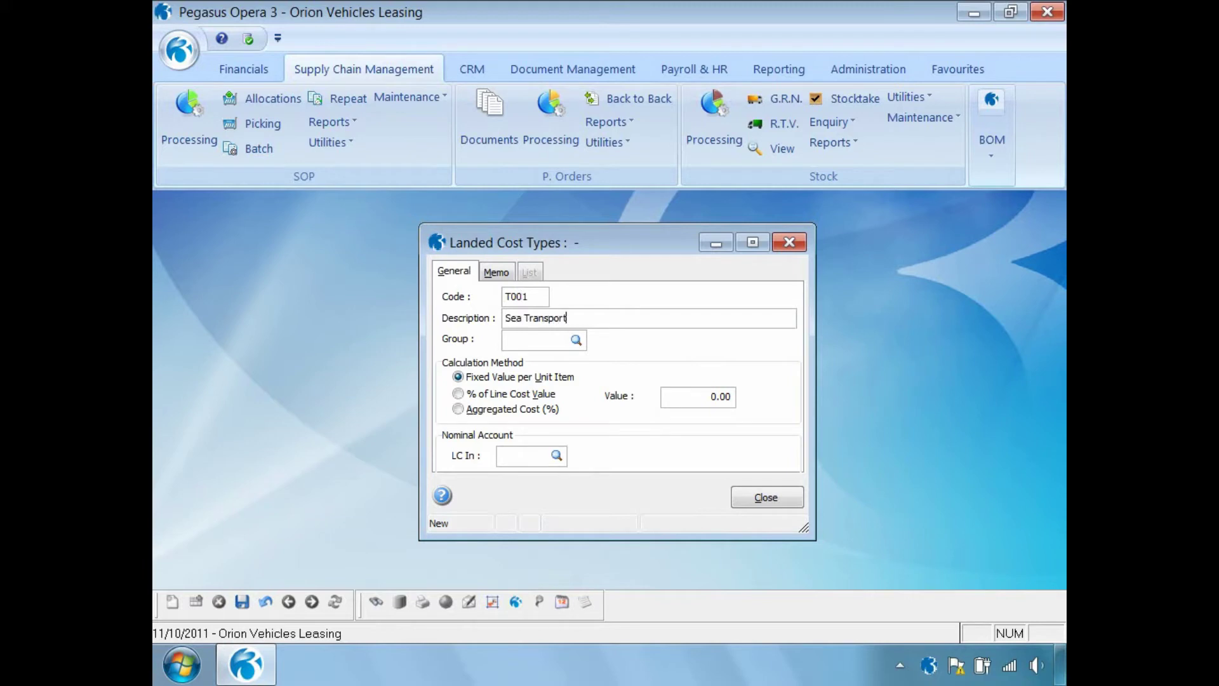
{"action": "key", "text": "Tab"}
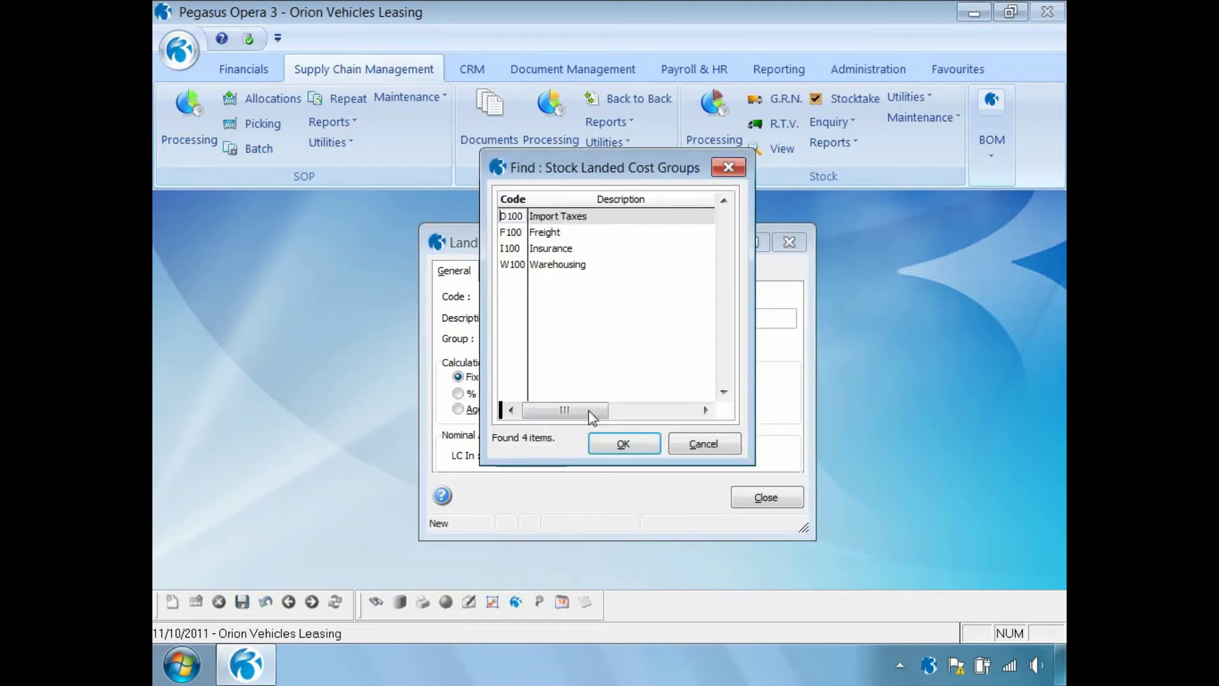
{"action": "left_click", "coordinate": [536, 233]}
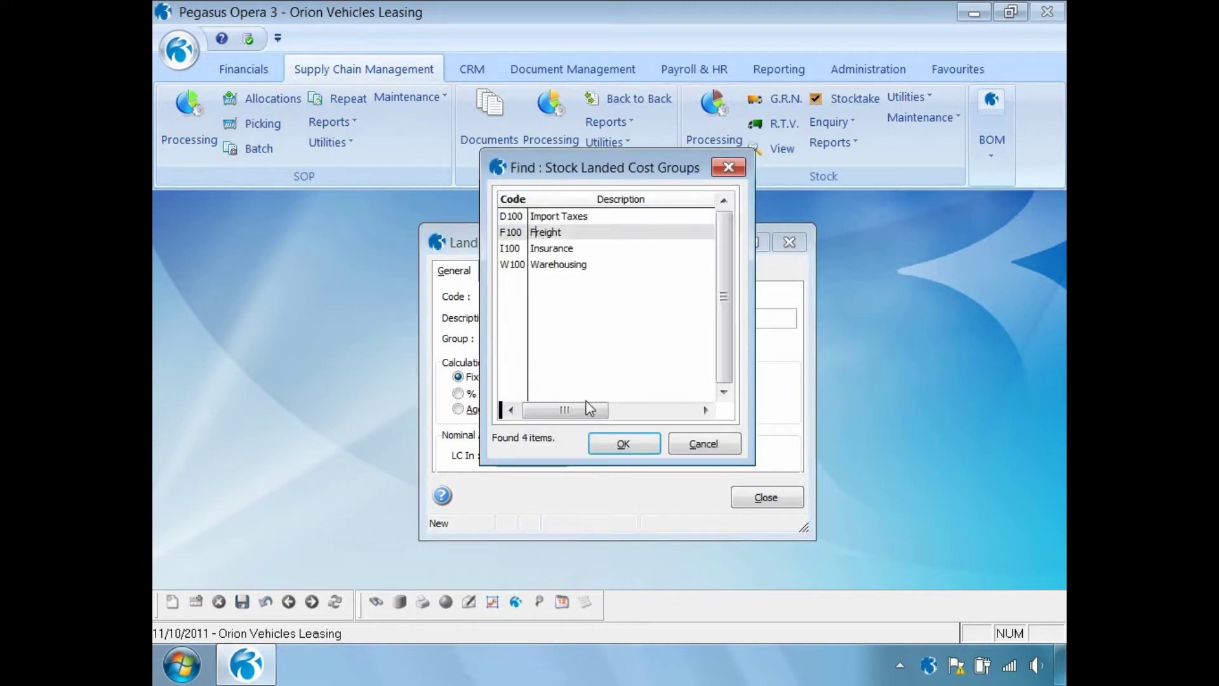
{"action": "left_click", "coordinate": [600, 444]}
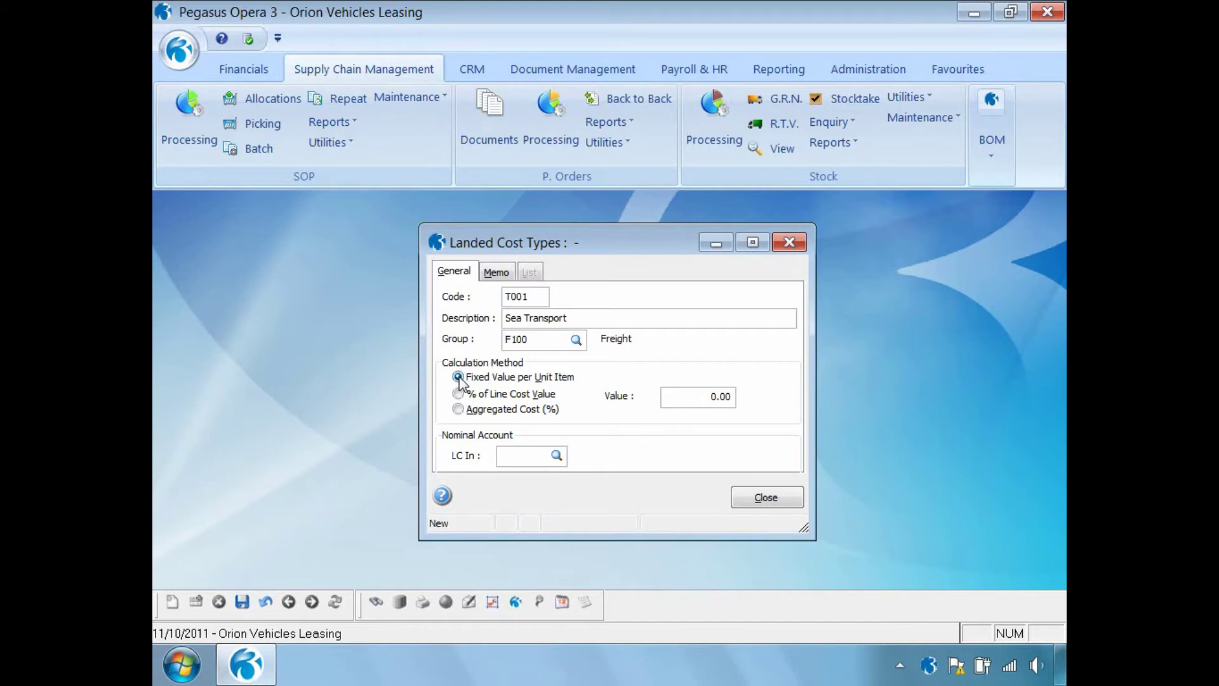
Set Sea Transport to Fixed Value per Unit Item with value 1.75, save it, and close the cost types after checking the list.
{"action": "left_click", "coordinate": [459, 394]}
{"action": "left_click", "coordinate": [458, 410]}
{"action": "left_click", "coordinate": [459, 377]}
{"action": "left_click_drag", "start_coordinate": [691, 398], "coordinate": [760, 394]}
{"action": "type", "text": "1.75"}
{"action": "left_click", "coordinate": [242, 602]}
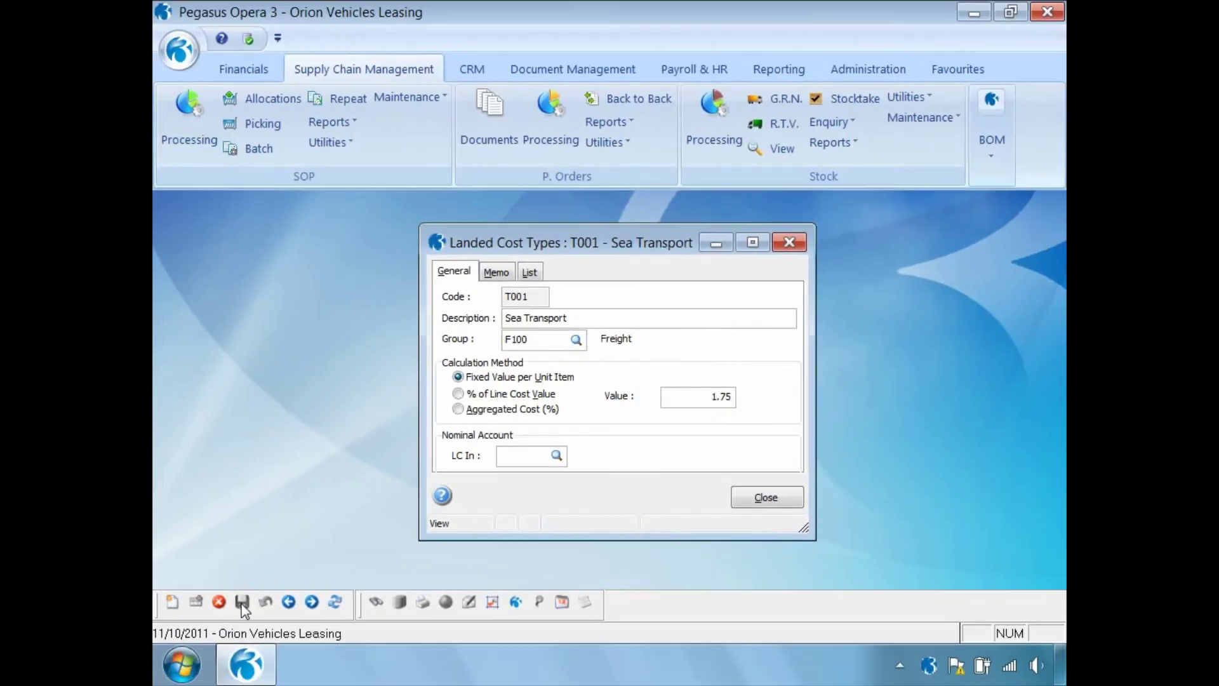
{"action": "left_click", "coordinate": [529, 273]}
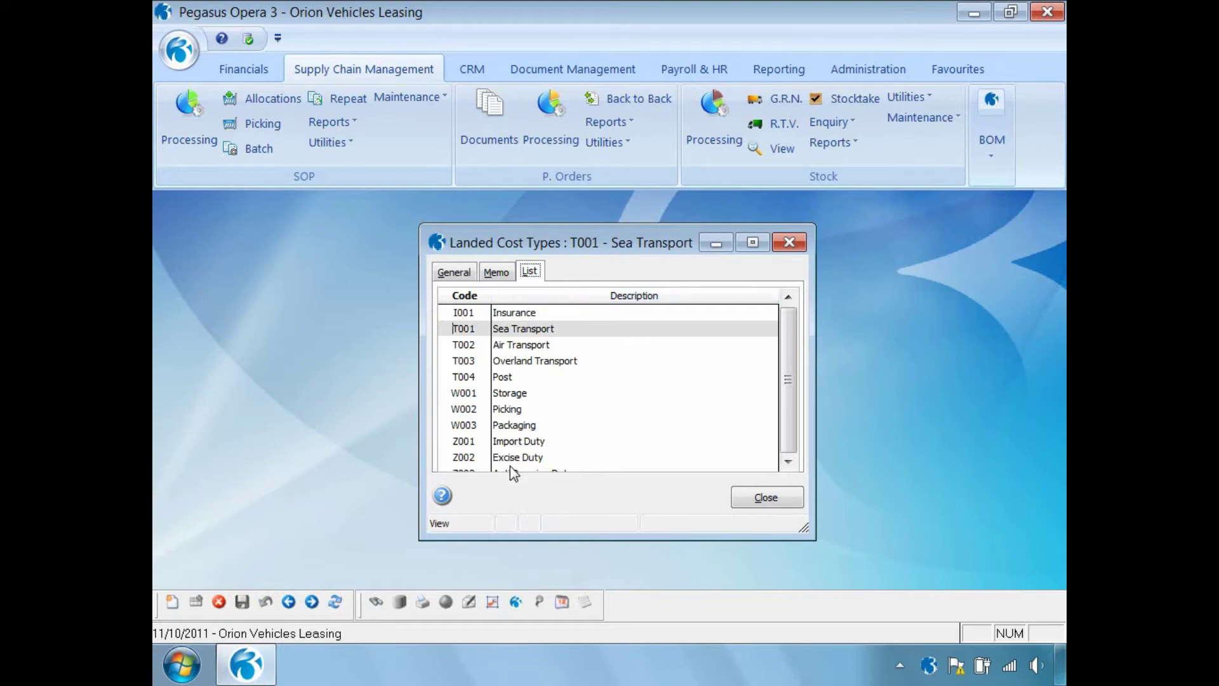
{"action": "left_click", "coordinate": [772, 501]}
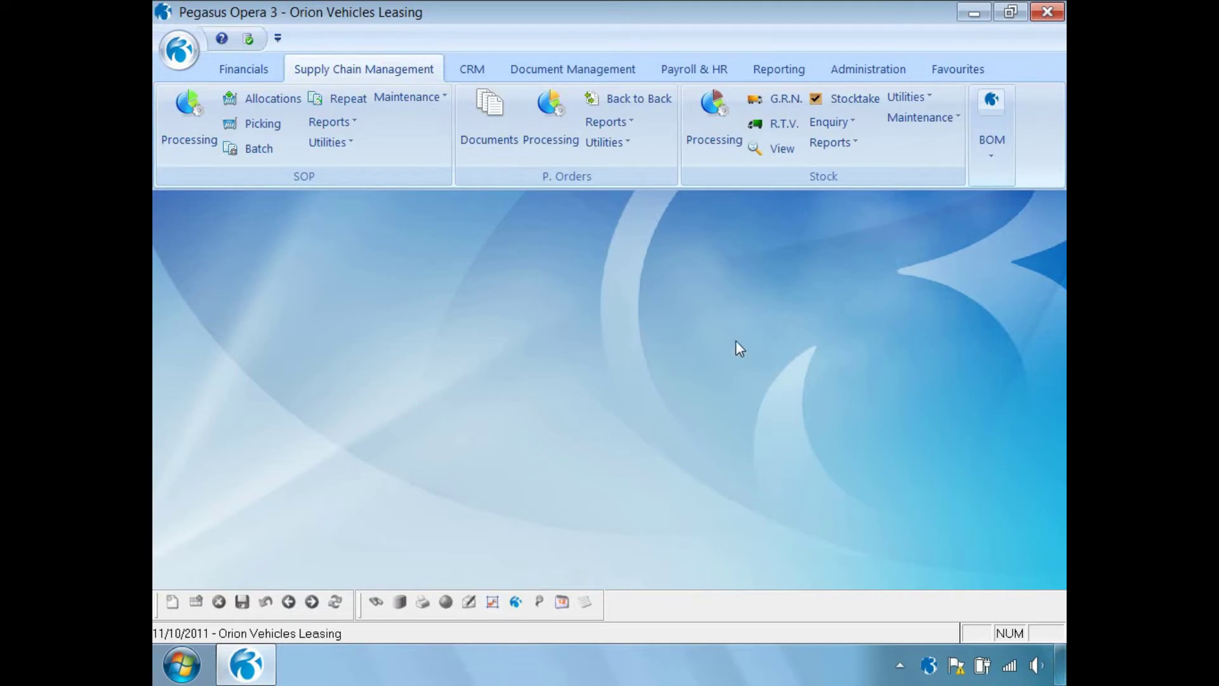
Open the landed costs of stock item ZACD008 Sony Stereo WX-C600R and apply landed costs to it.
{"action": "left_click", "coordinate": [712, 125]}
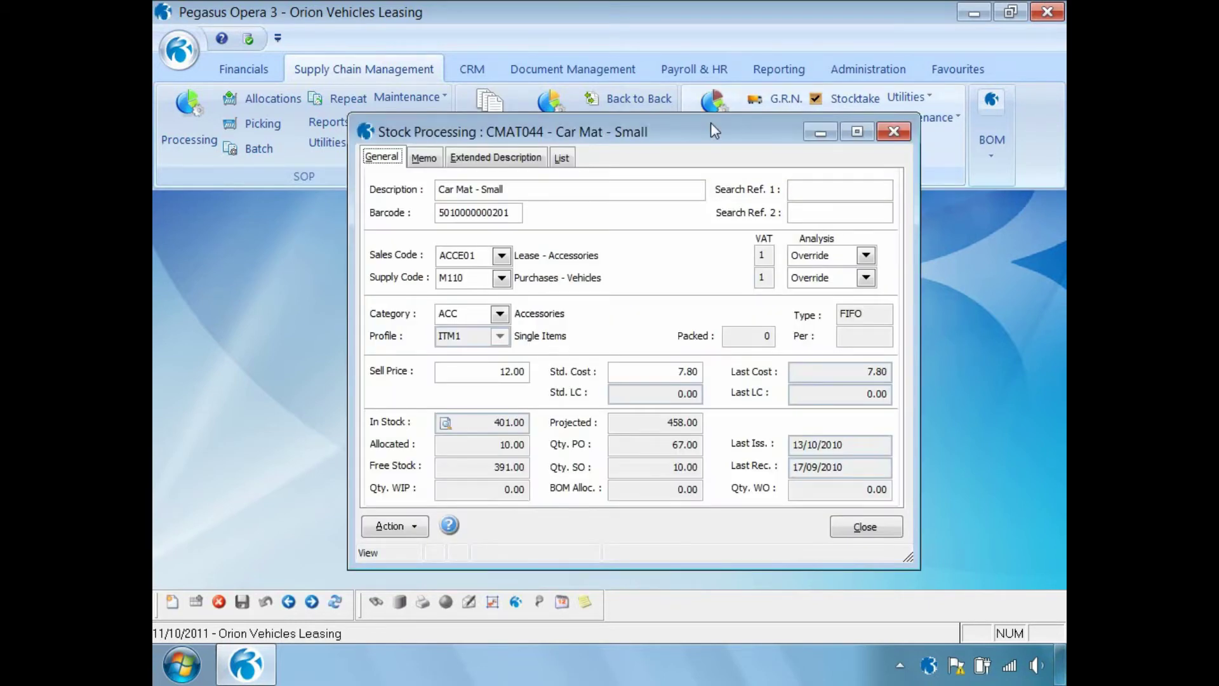
{"action": "left_click", "coordinate": [414, 526]}
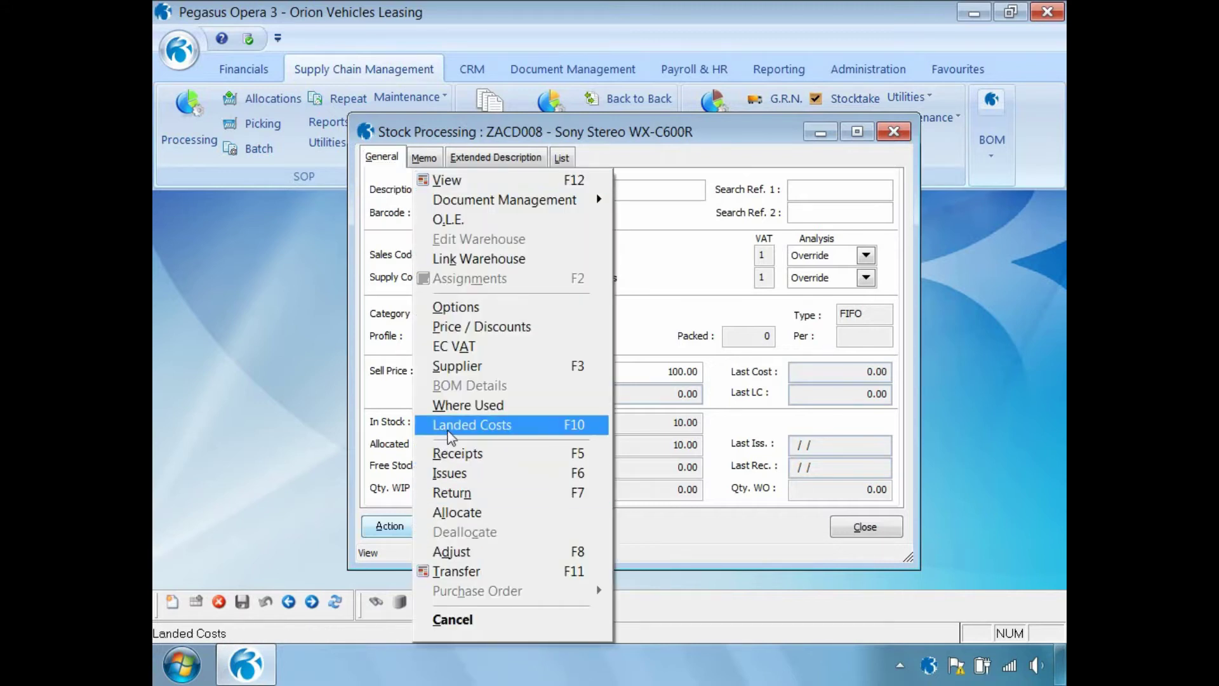
{"action": "left_click", "coordinate": [451, 430]}
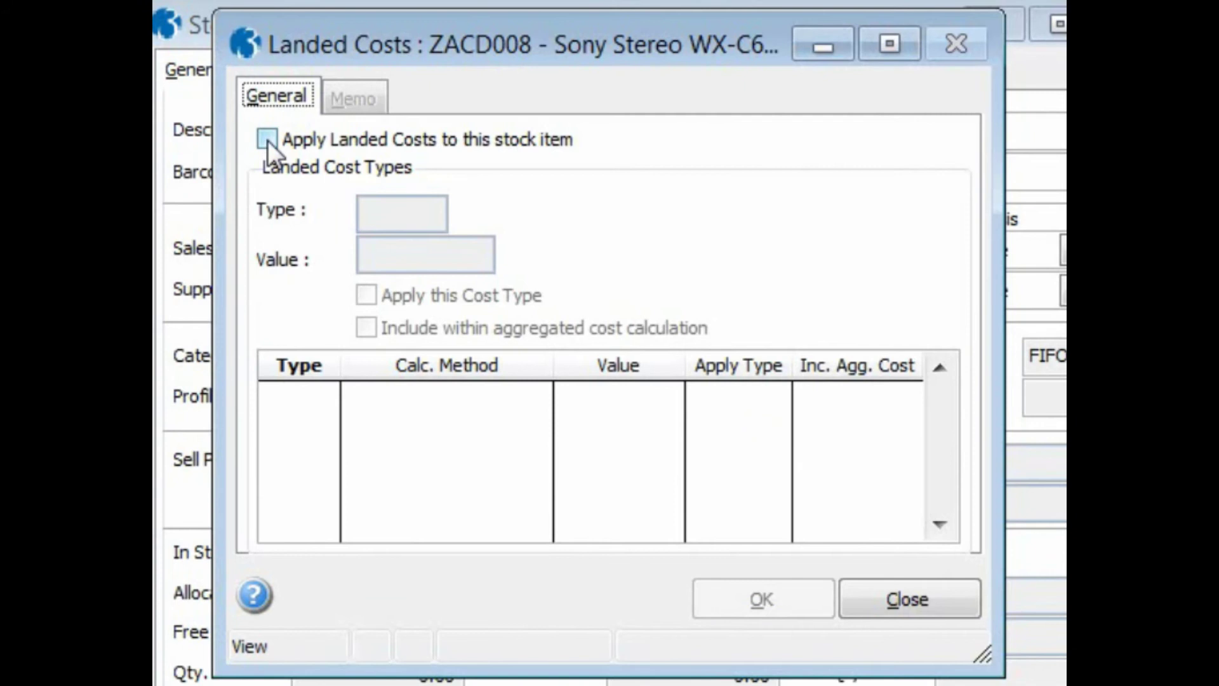
{"action": "left_click", "coordinate": [268, 139]}
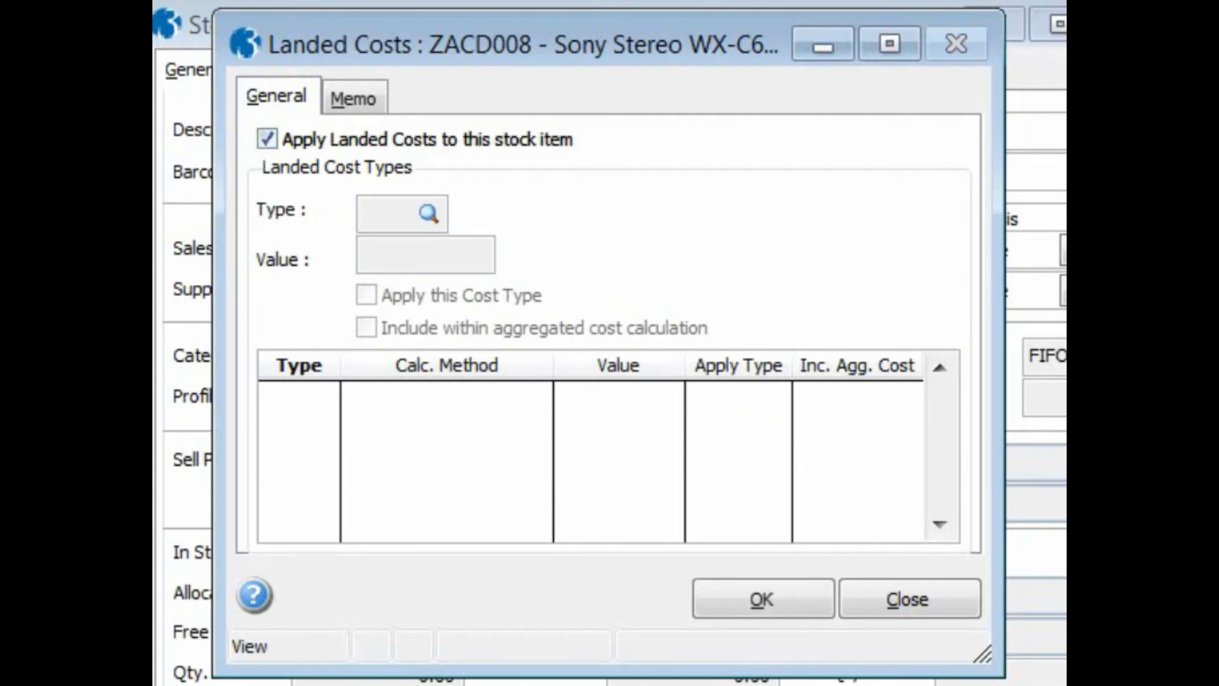
Add cost type T001 Sea Transport to the stock item, include it within the aggregated cost calculation, and save the entry.
{"action": "key", "text": "ctrl+n"}
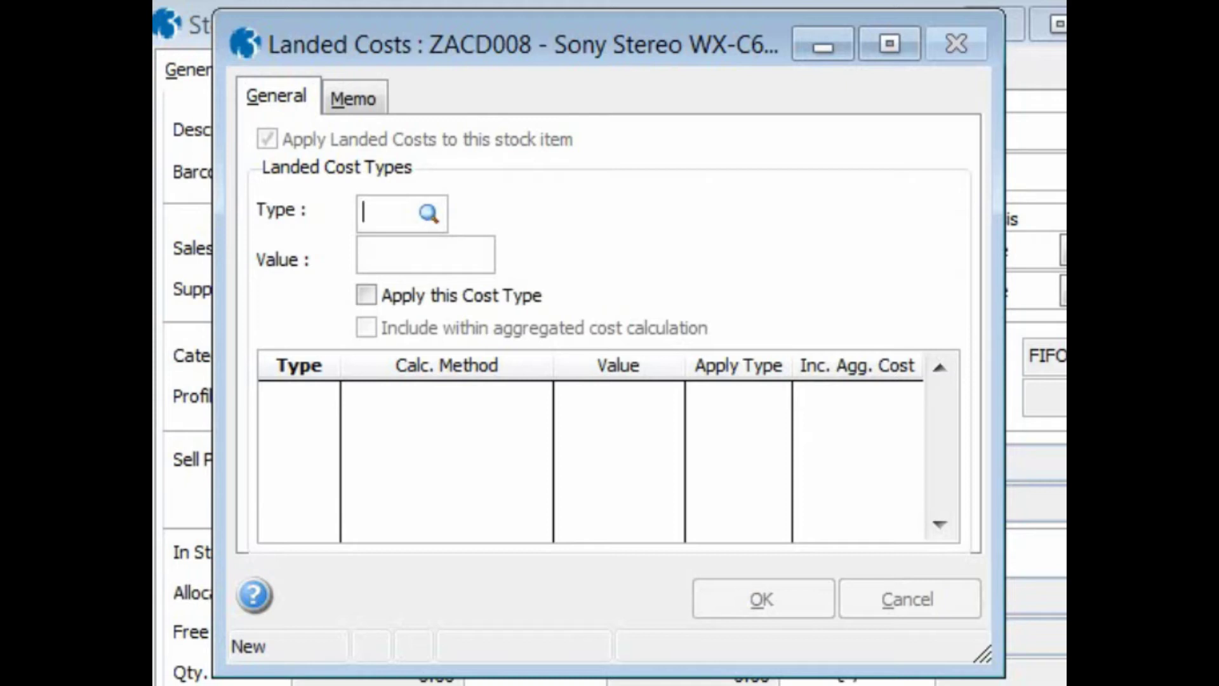
{"action": "key", "text": "Tab"}
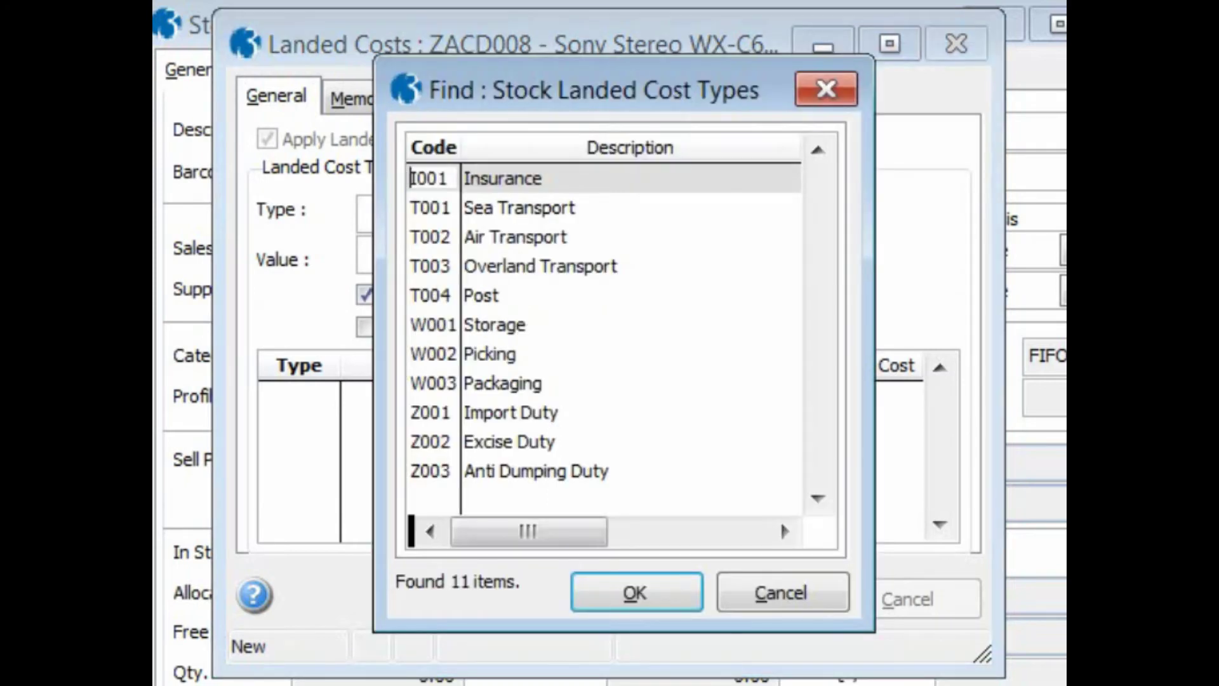
{"action": "left_click", "coordinate": [434, 213]}
{"action": "left_click", "coordinate": [619, 587]}
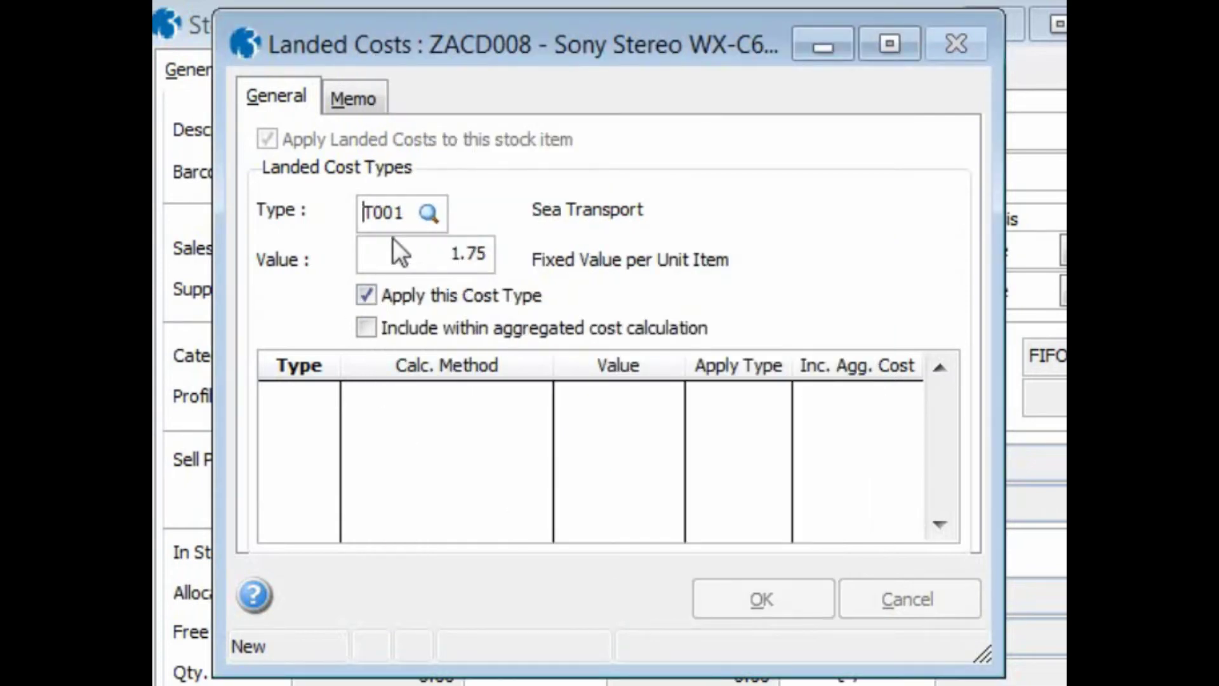
{"action": "left_click_drag", "start_coordinate": [423, 253], "coordinate": [517, 257]}
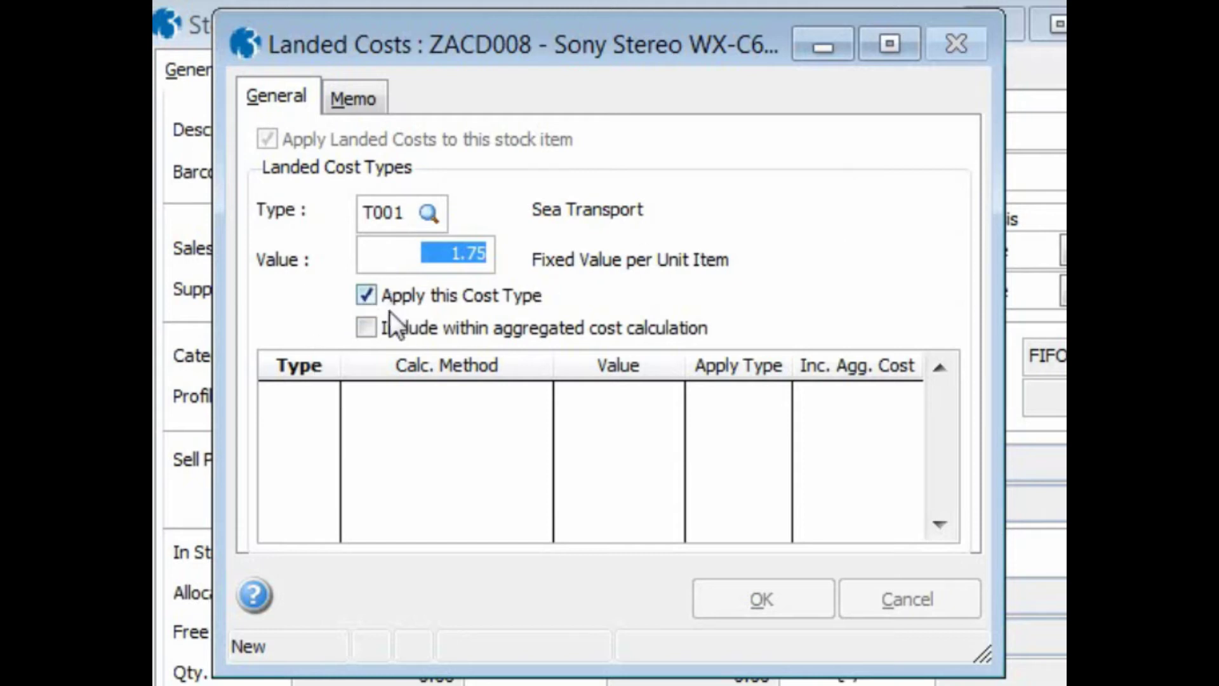
{"action": "left_click", "coordinate": [360, 323]}
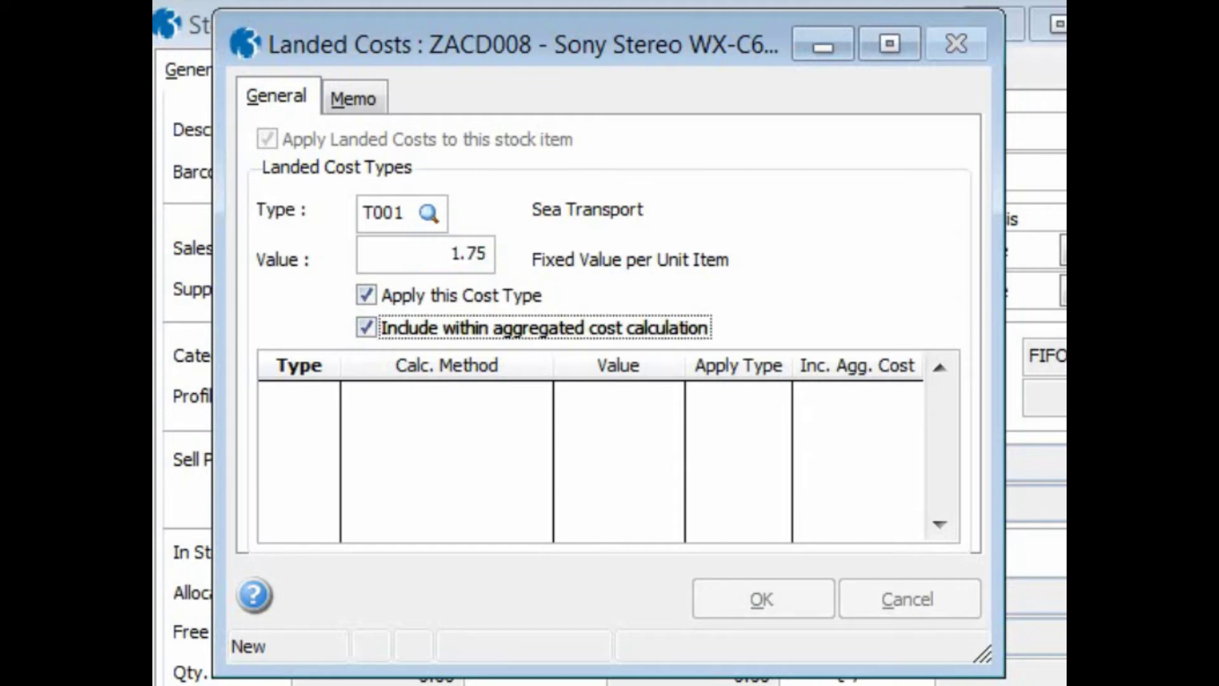
{"action": "key", "text": "ctrl+s"}
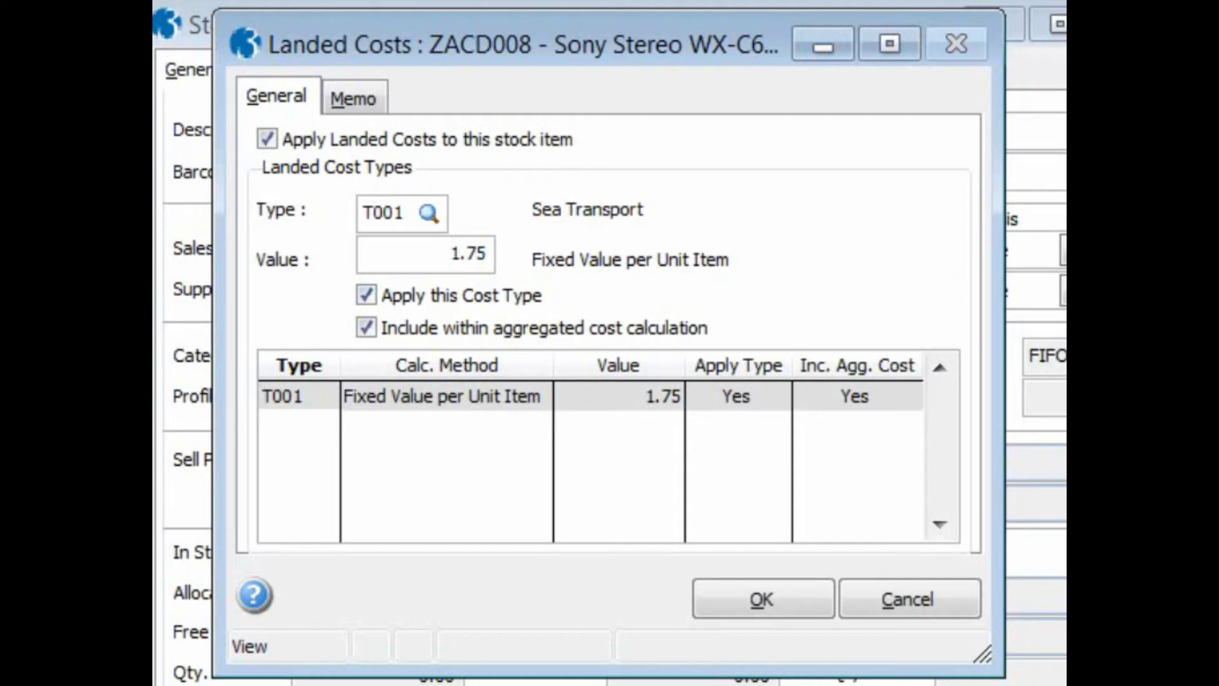
Add cost type I001 Insurance to the item, included within the aggregated cost calculation, and try to accept the landed costs.
{"action": "key", "text": "ctrl+n"}
{"action": "key", "text": "Tab"}
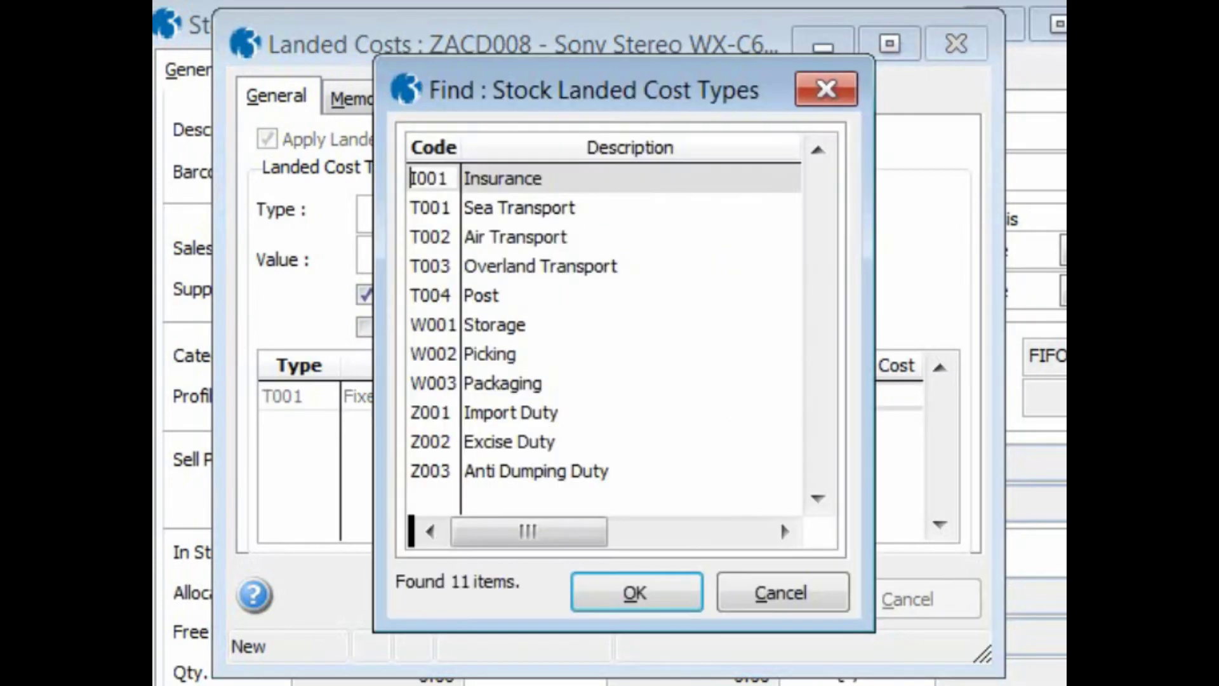
{"action": "left_click", "coordinate": [647, 589]}
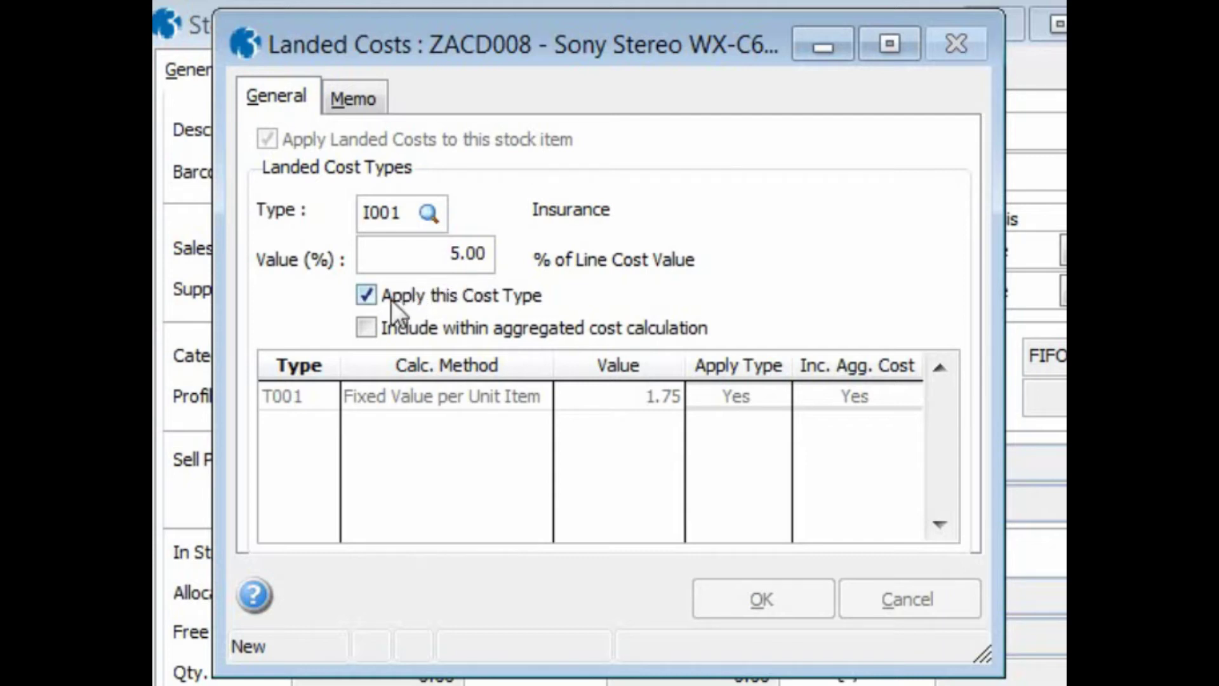
{"action": "left_click", "coordinate": [363, 323]}
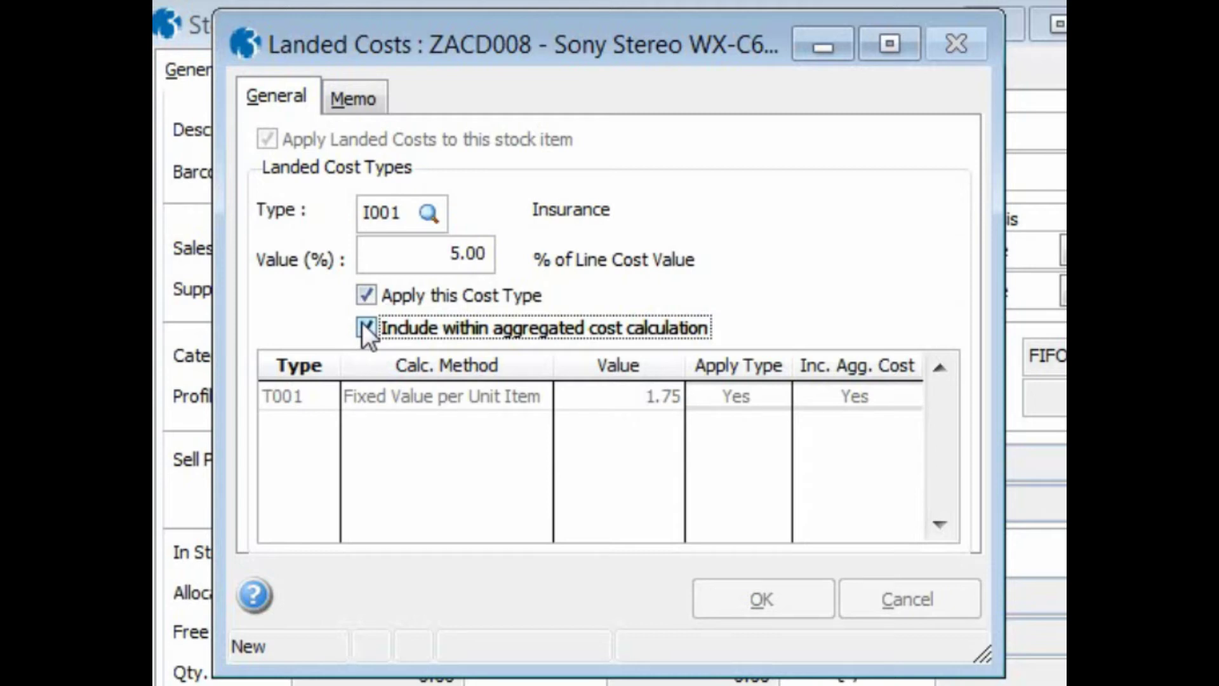
{"action": "key", "text": "Return"}
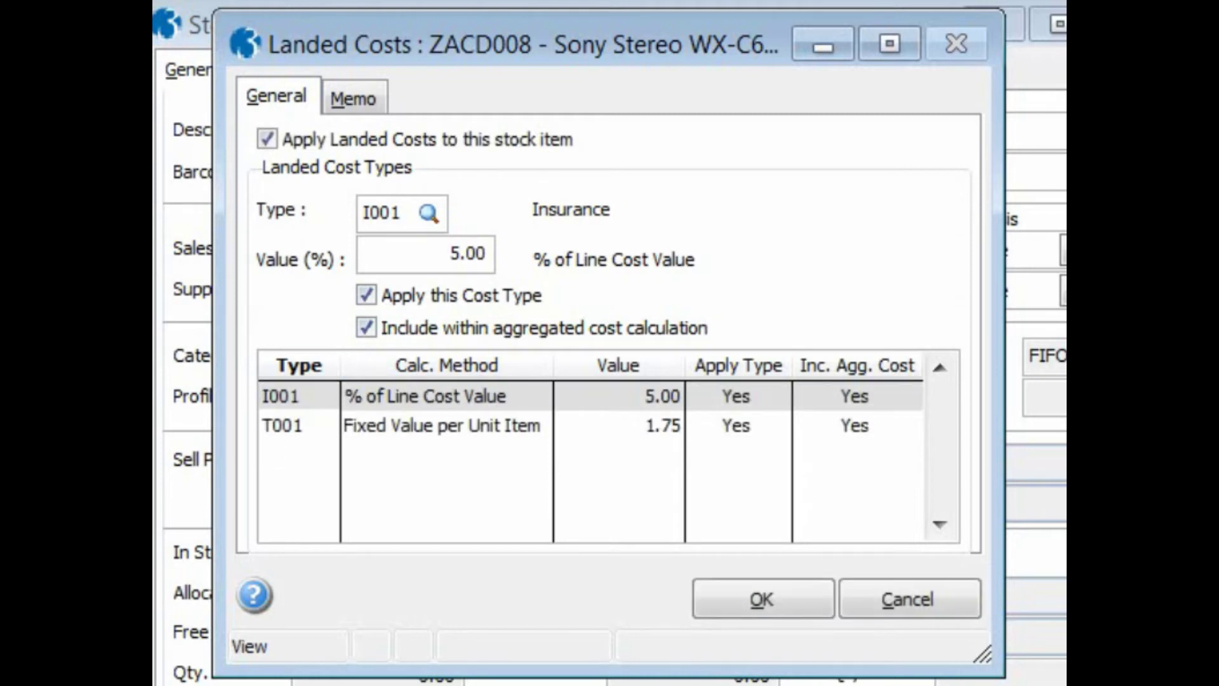
{"action": "left_click", "coordinate": [809, 599]}
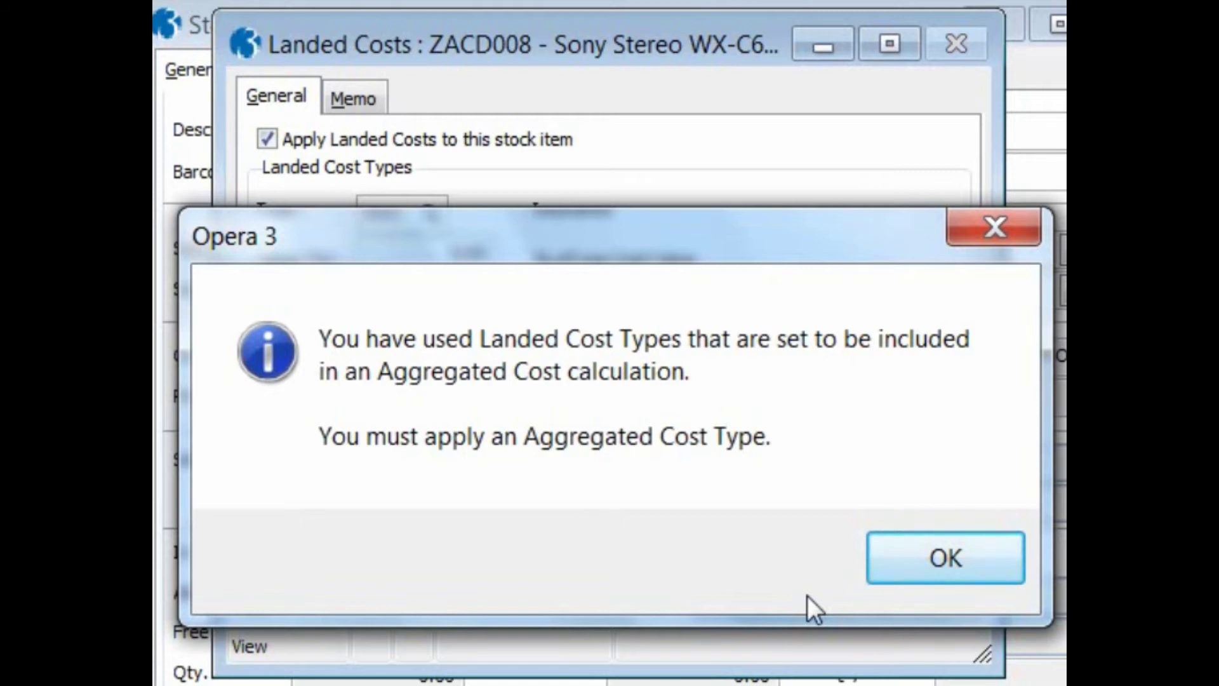
{"action": "left_click", "coordinate": [913, 549]}
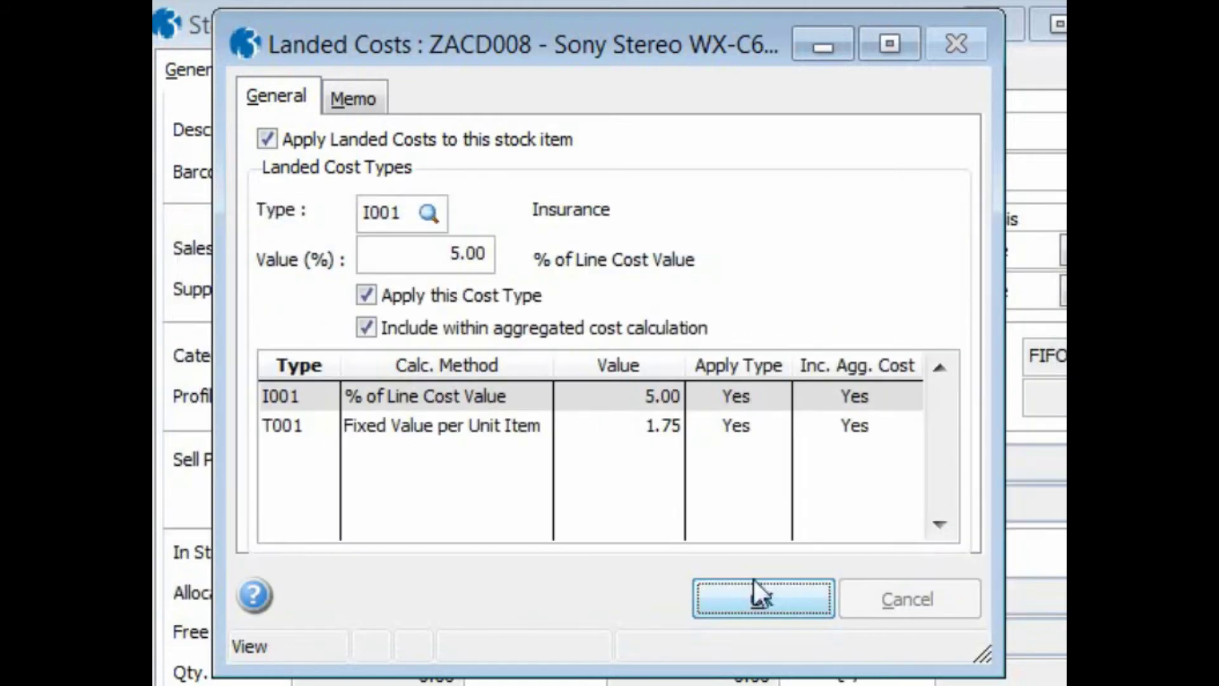
Add cost type Z003 Anti Dumping Duty to the stock item, accept the landed costs, and close them.
{"action": "key", "text": "ctrl+n"}
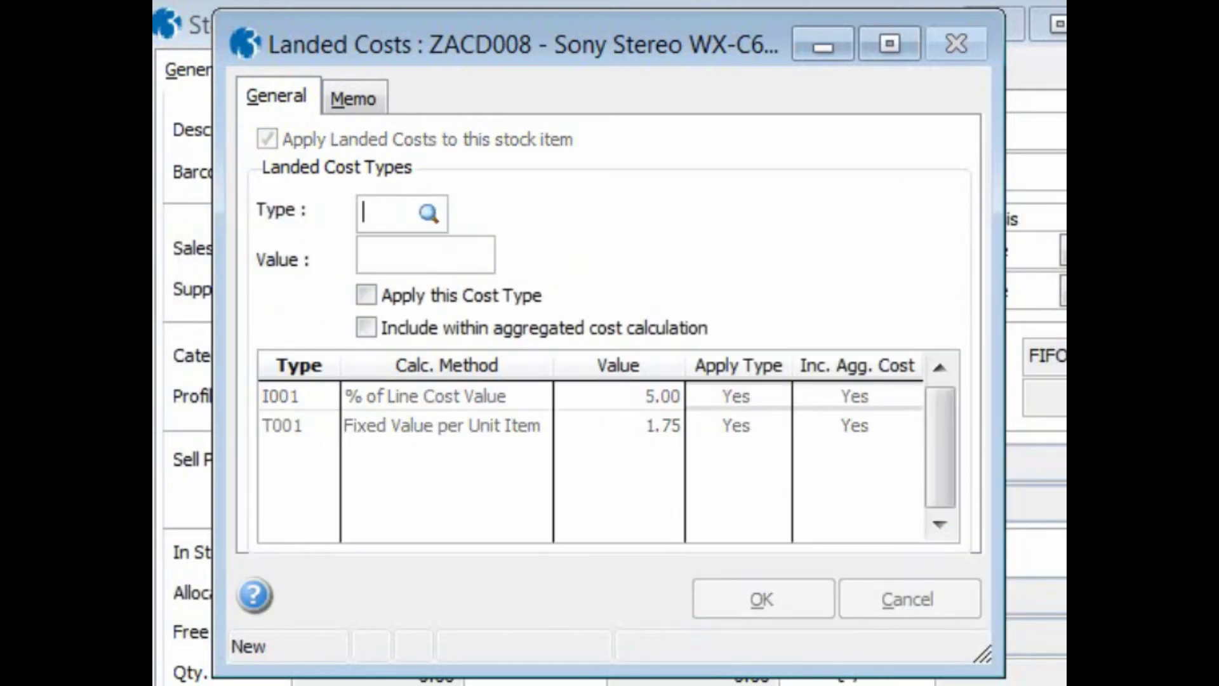
{"action": "key", "text": "Tab"}
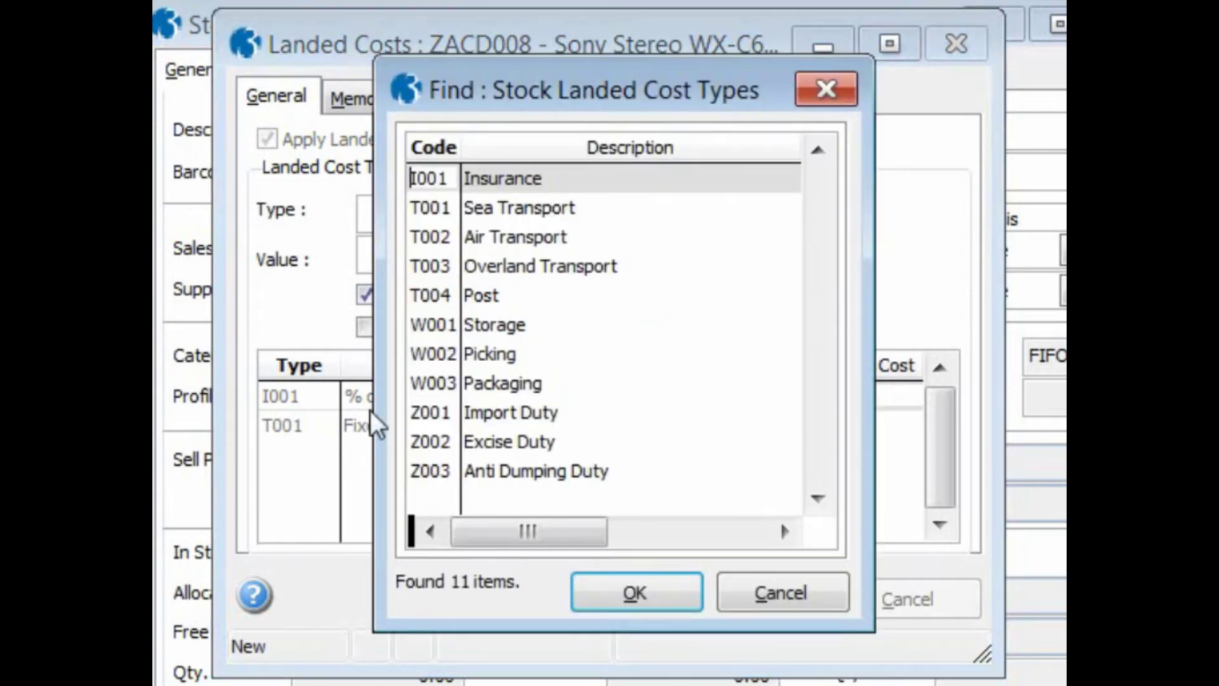
{"action": "left_click", "coordinate": [528, 471]}
{"action": "left_click", "coordinate": [600, 596]}
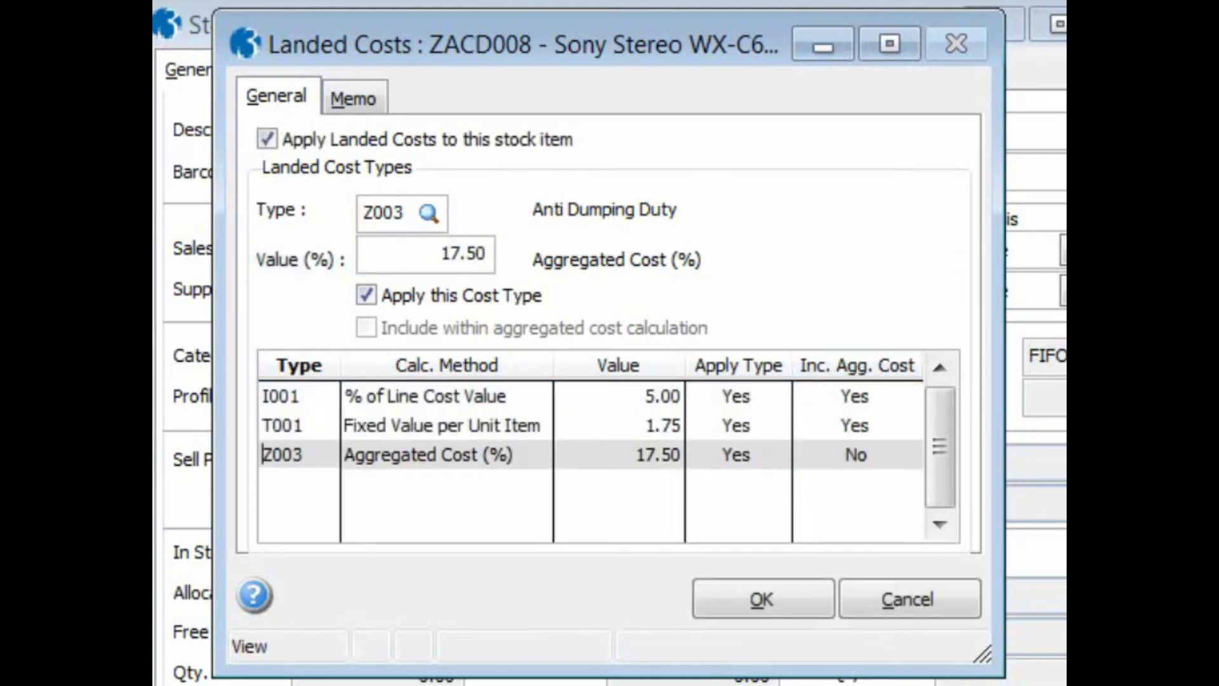
{"action": "left_click", "coordinate": [727, 595]}
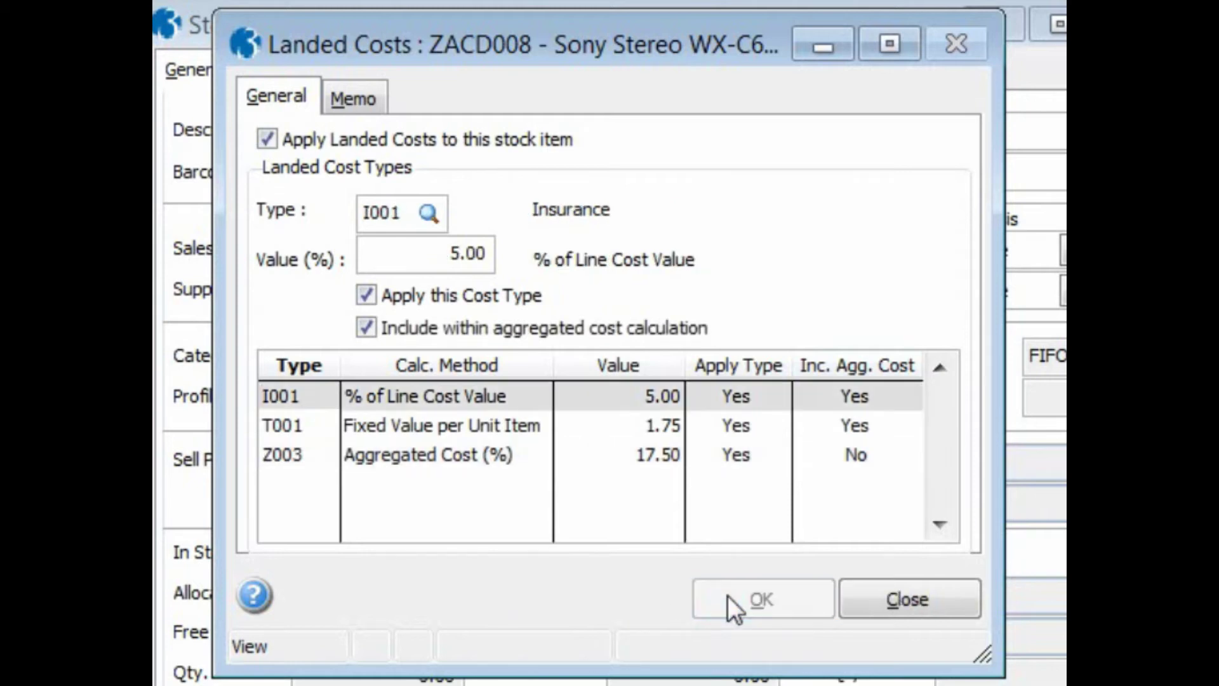
{"action": "left_click", "coordinate": [865, 600]}
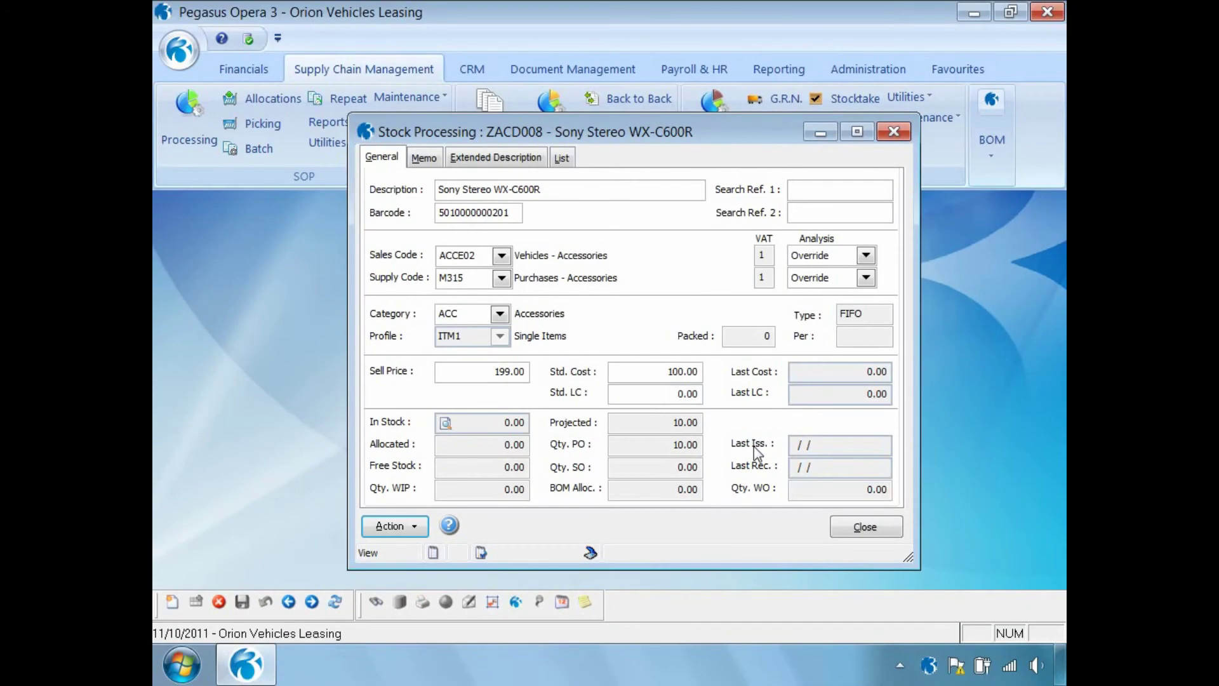
Reopen the landed costs of ZACD008, stop applying landed costs to the stock item, accept the change and close them.
{"action": "left_click", "coordinate": [419, 527]}
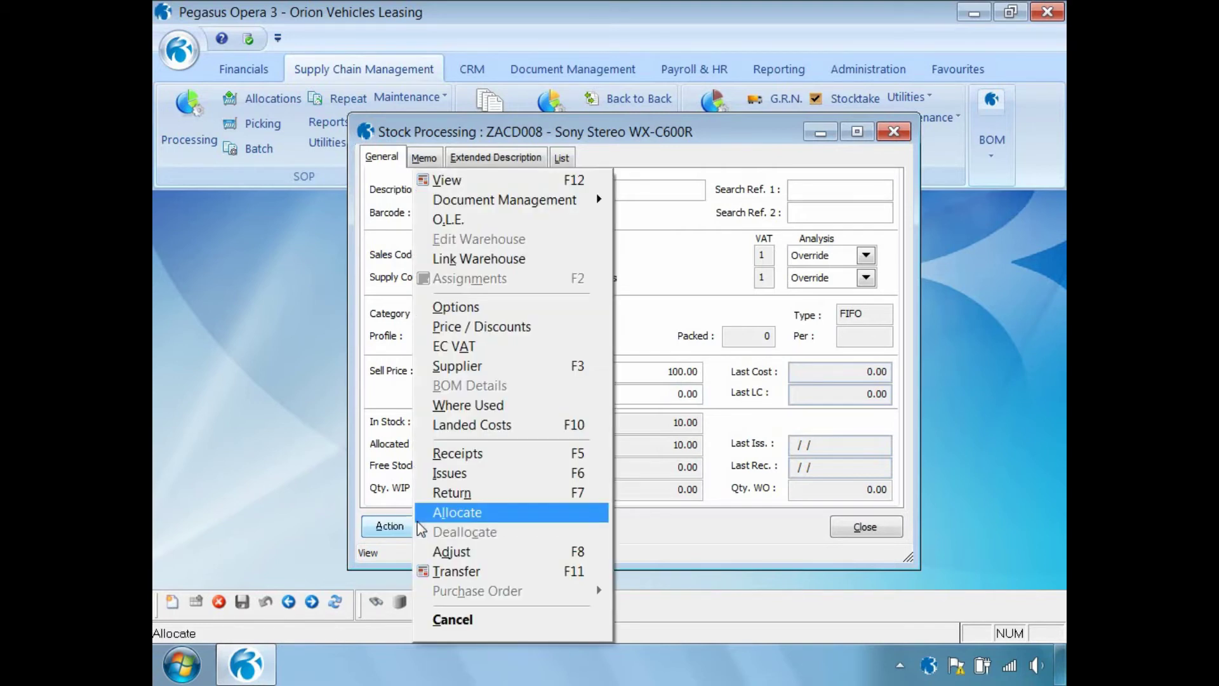
{"action": "left_click", "coordinate": [464, 430]}
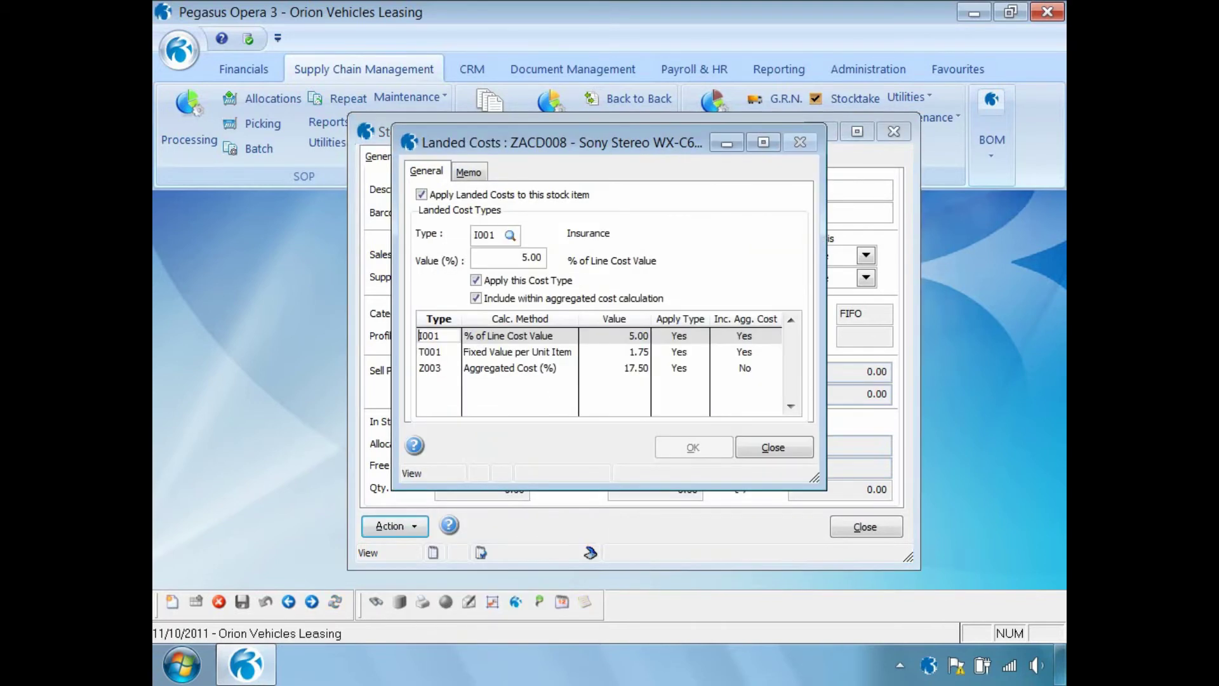
{"action": "left_click", "coordinate": [421, 195]}
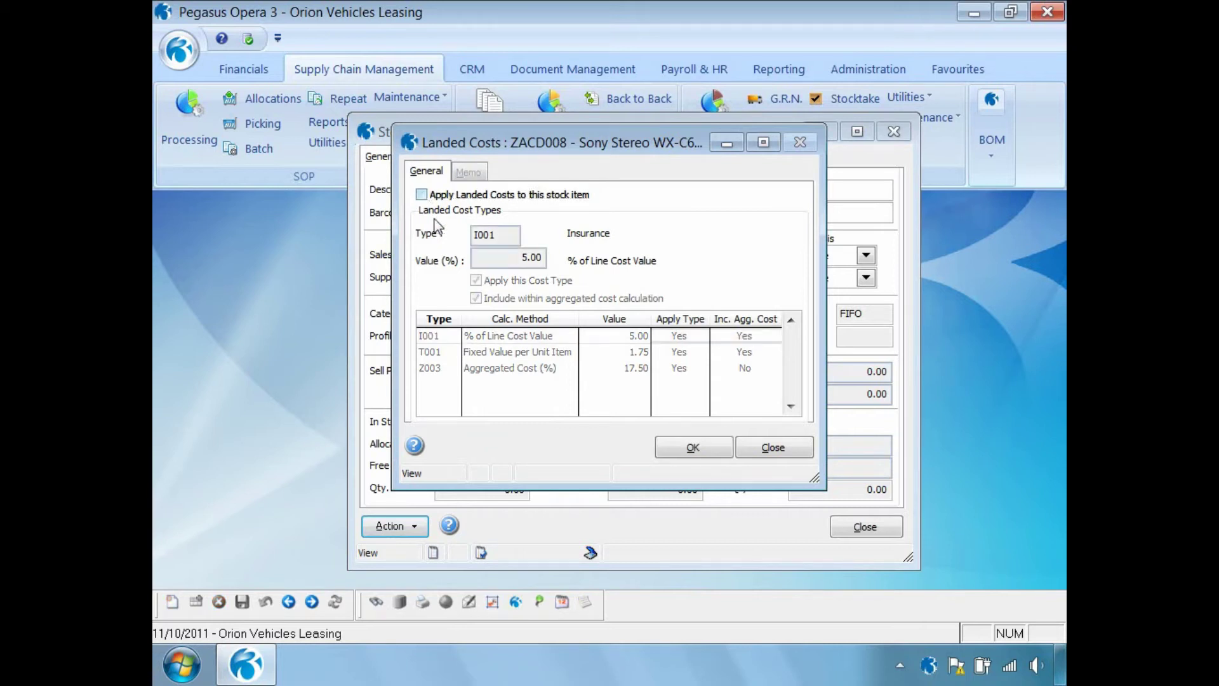
{"action": "left_click", "coordinate": [690, 448]}
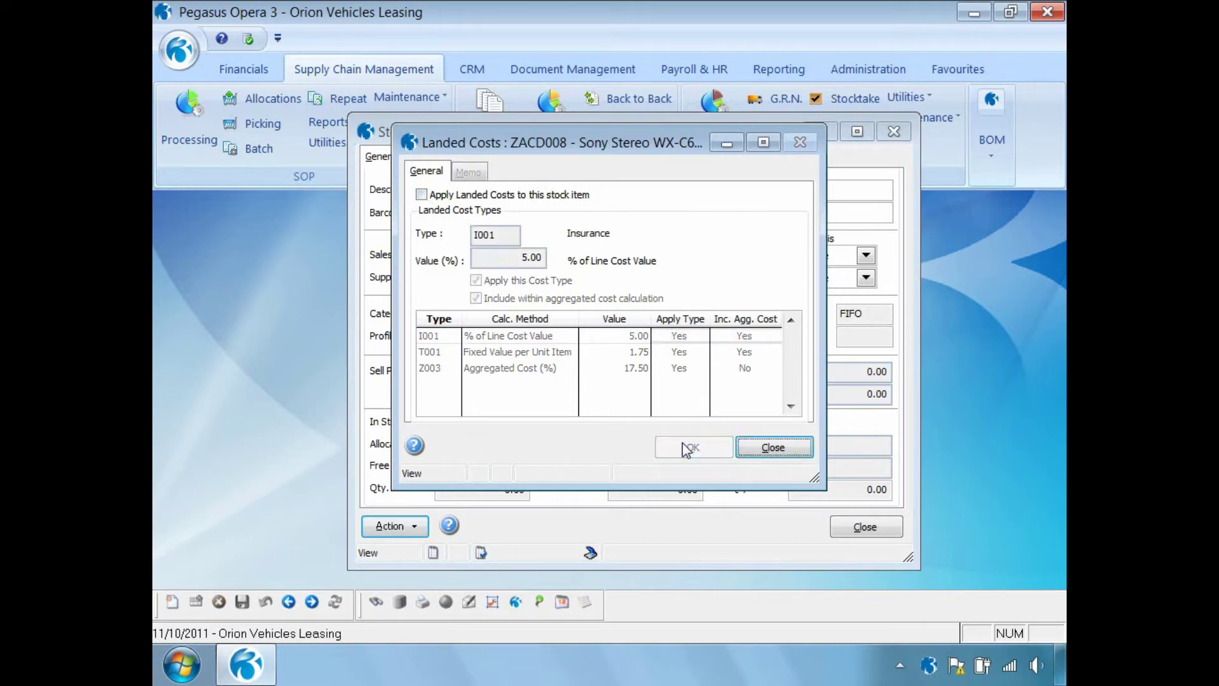
{"action": "left_click", "coordinate": [742, 445]}
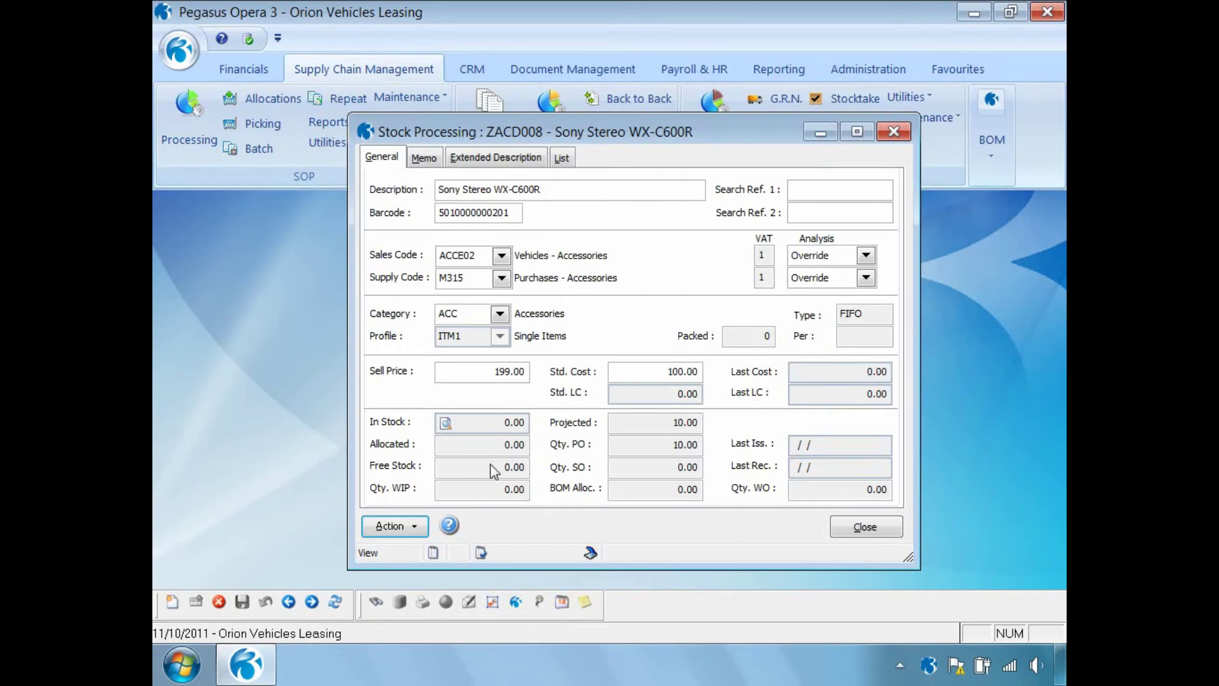
Apply landed costs to stock item ZACD008 again, accept the change, and close the stock record.
{"action": "left_click", "coordinate": [415, 528]}
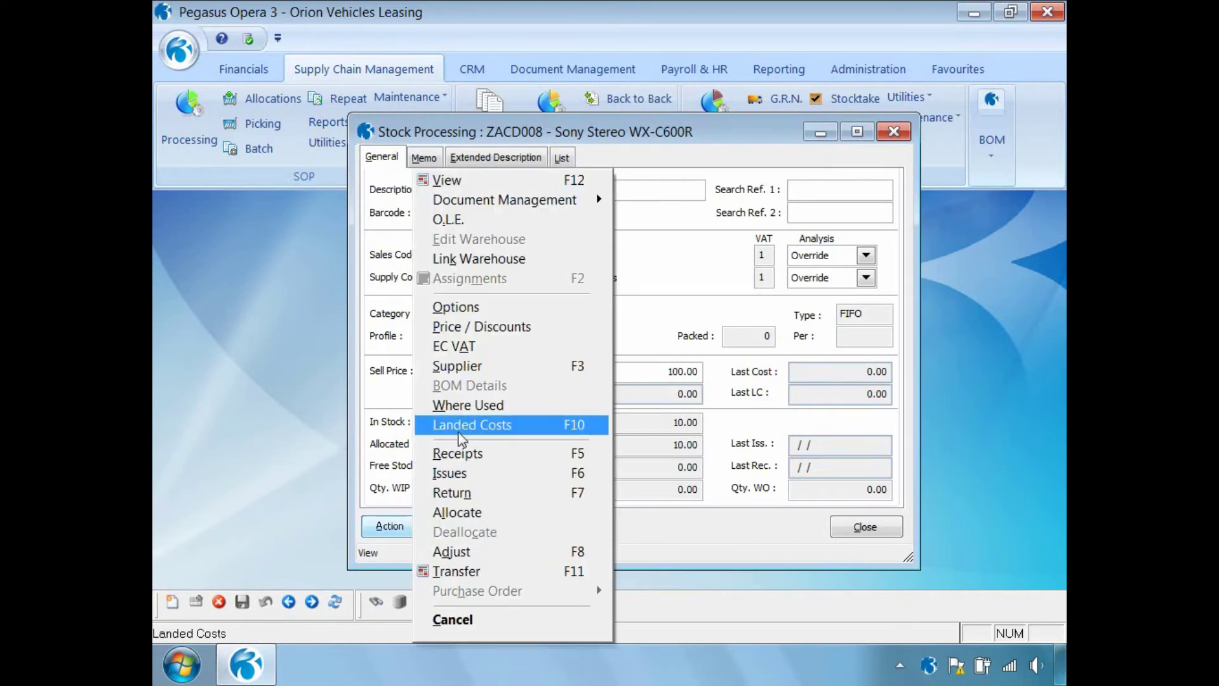
{"action": "left_click", "coordinate": [465, 424]}
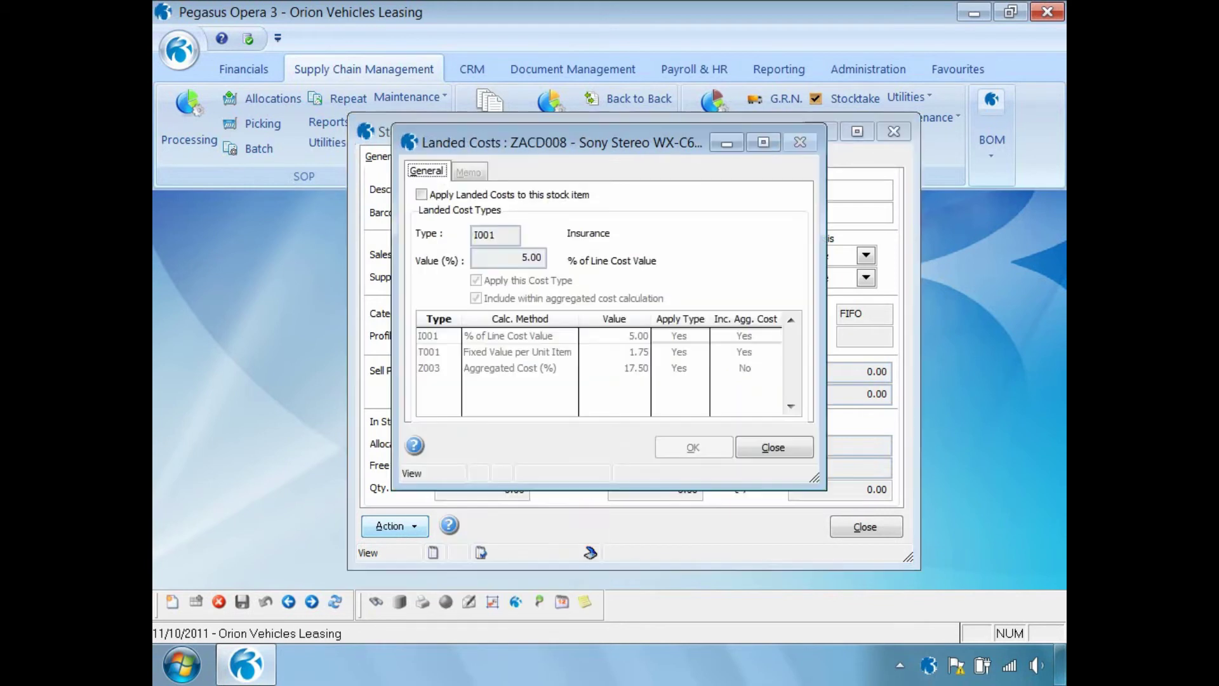
{"action": "left_click", "coordinate": [422, 195]}
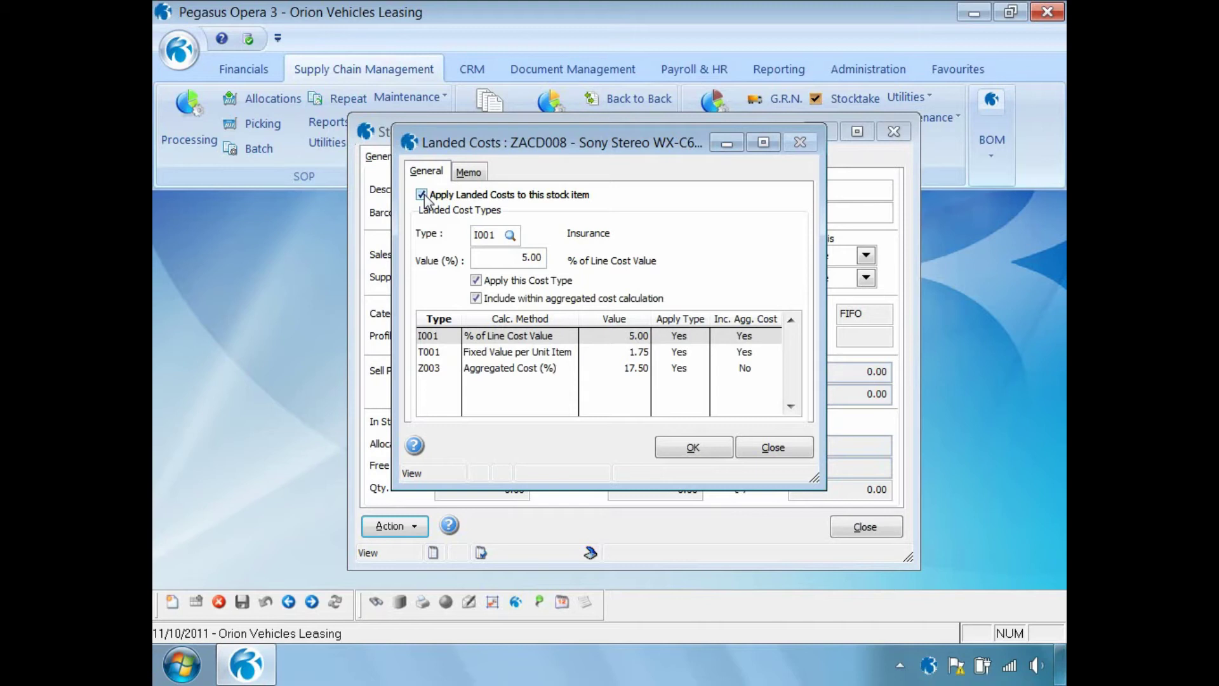
{"action": "left_click", "coordinate": [685, 451]}
{"action": "left_click", "coordinate": [772, 448]}
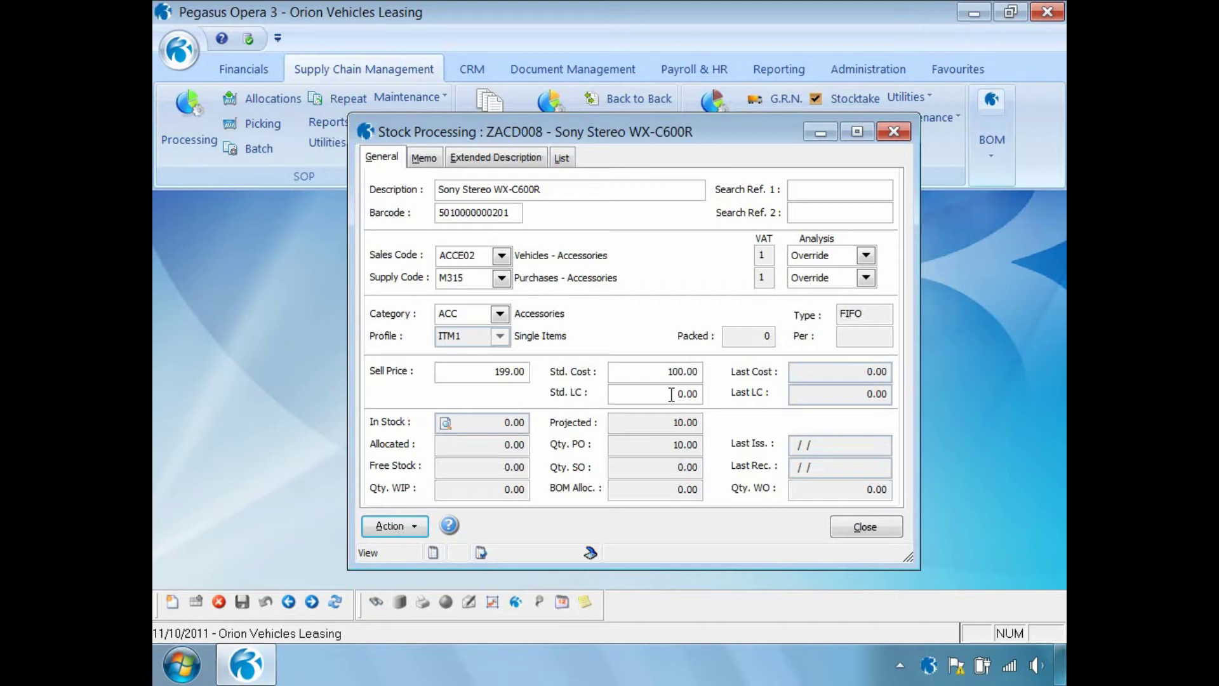
{"action": "left_click_drag", "start_coordinate": [671, 394], "coordinate": [715, 400]}
{"action": "left_click", "coordinate": [858, 527]}
Run Recalculate Landed Costs from Global Price Changes for stock references CMAT044 to ZACD008 and publish the report to the screen.
{"action": "left_click", "coordinate": [909, 99]}
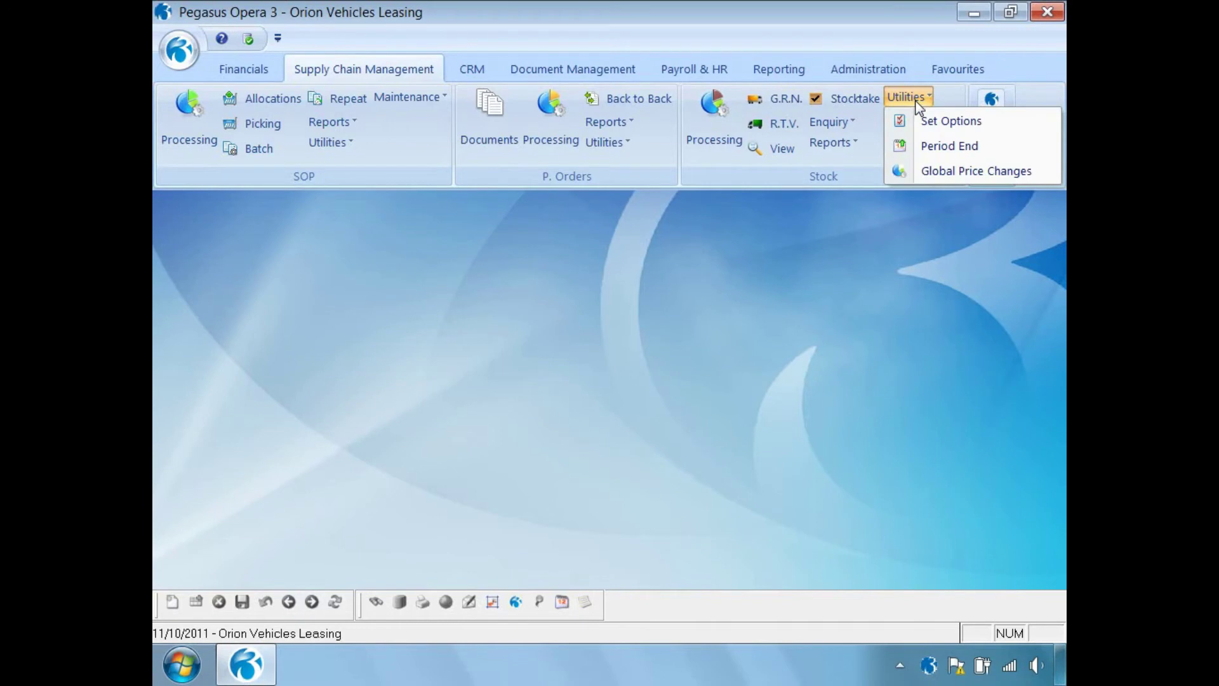
{"action": "left_click", "coordinate": [936, 173]}
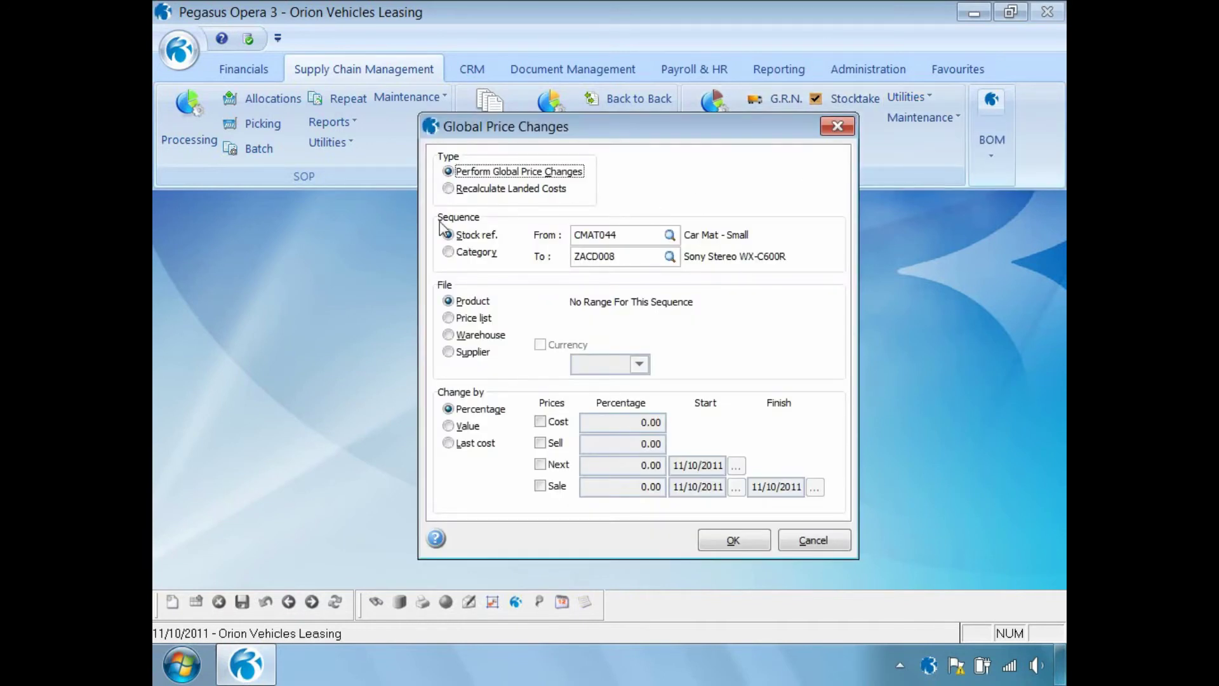
{"action": "left_click", "coordinate": [449, 189]}
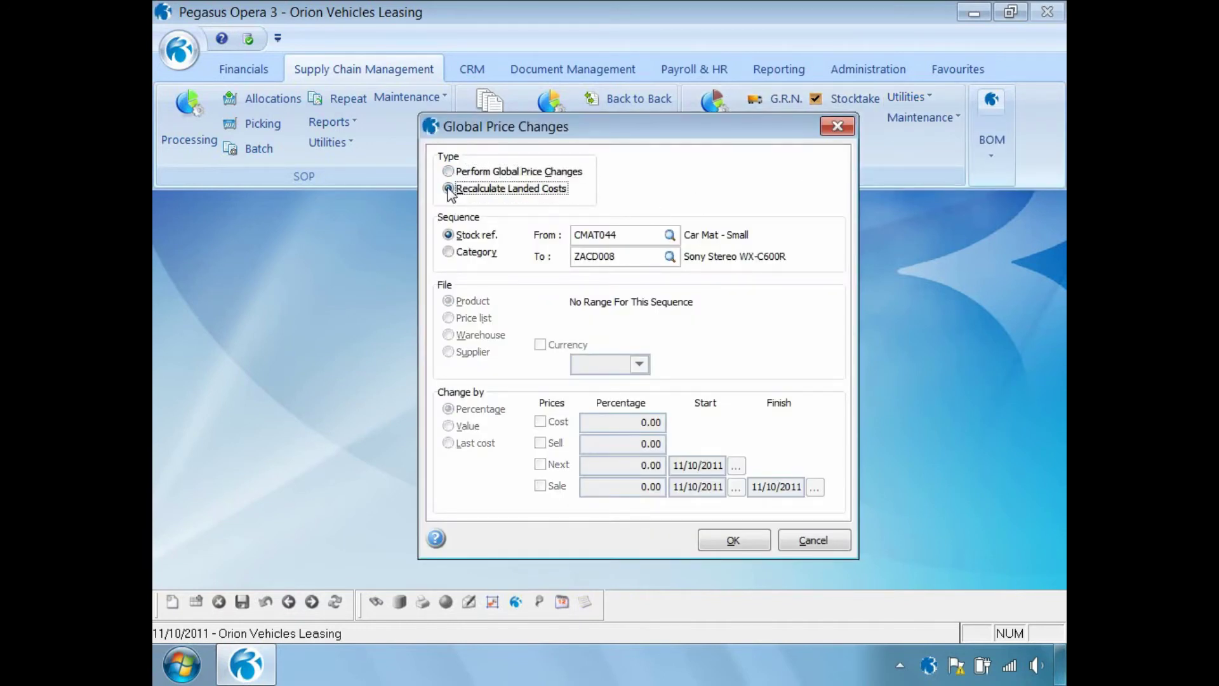
{"action": "left_click", "coordinate": [717, 541]}
{"action": "left_click", "coordinate": [657, 414]}
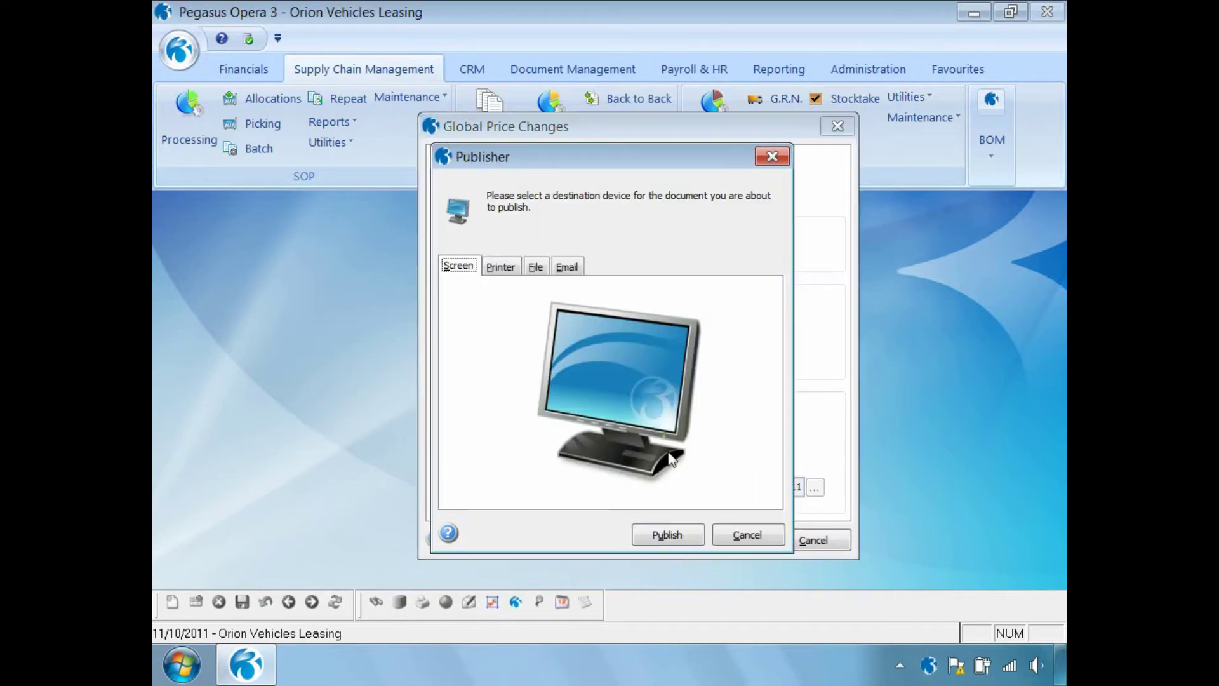
{"action": "left_click", "coordinate": [677, 535]}
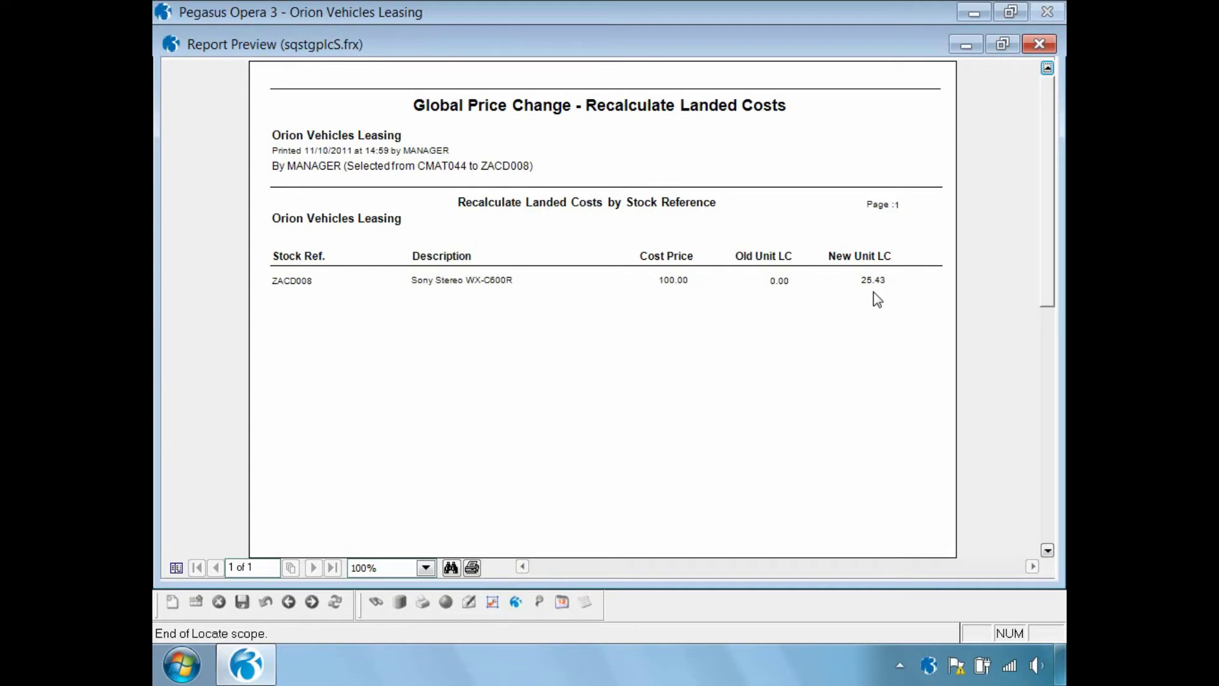
Close the report preview, apply the landed costs recalculation, and exit Global Price Changes.
{"action": "left_click", "coordinate": [1038, 45]}
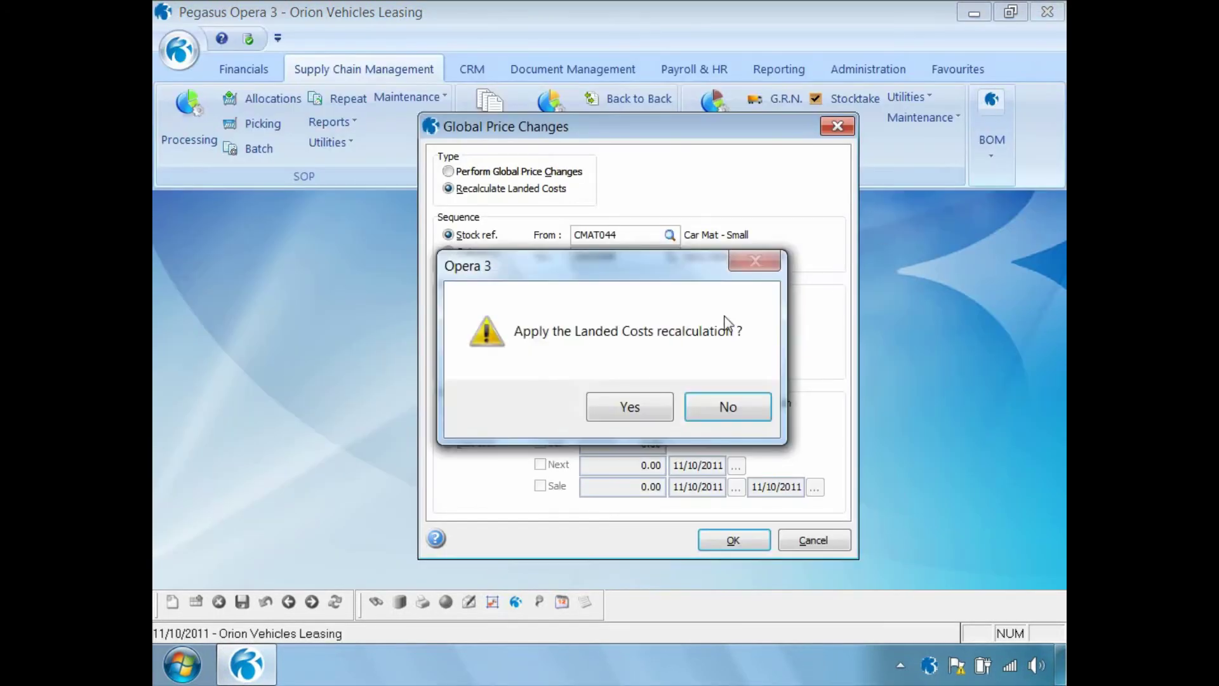
{"action": "left_click", "coordinate": [613, 409]}
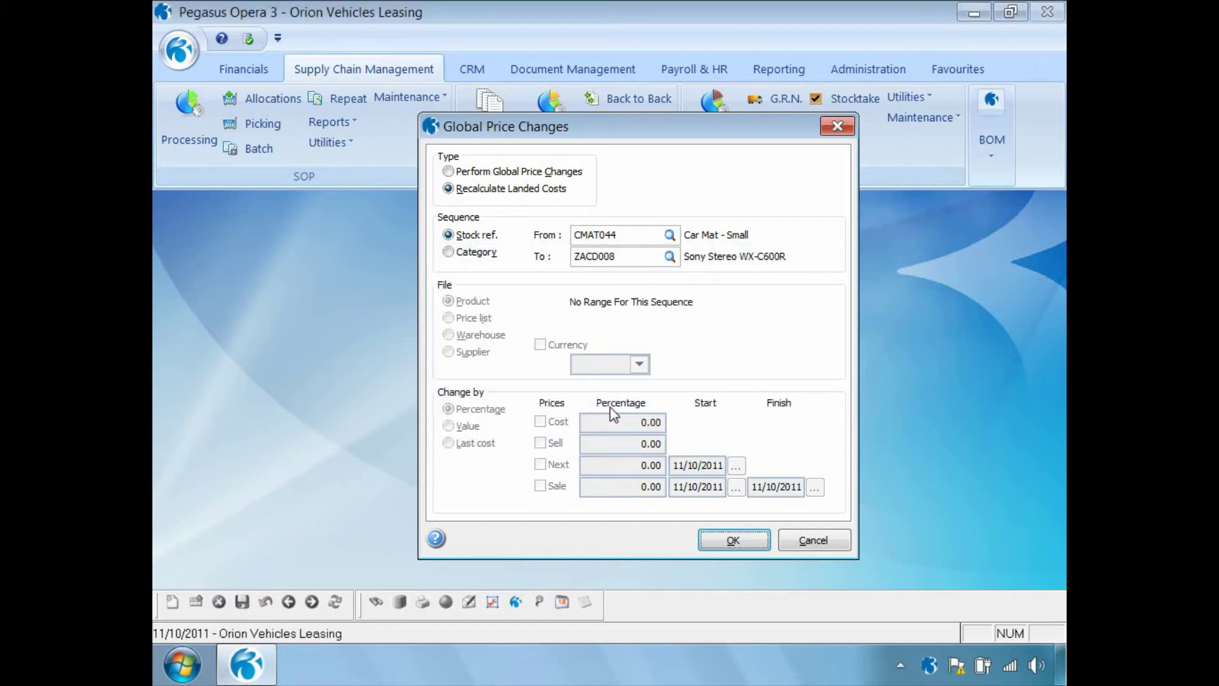
{"action": "left_click", "coordinate": [805, 543]}
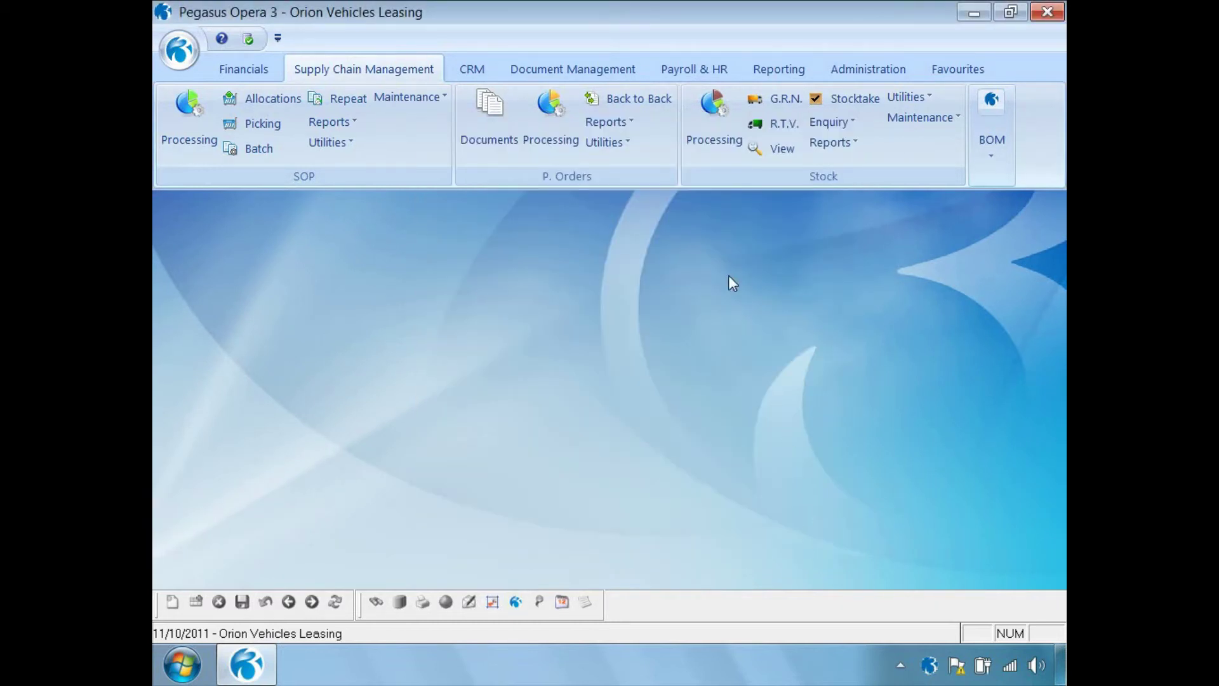
Check the standard landed cost on the stock record of ZACD008 and close the record.
{"action": "left_click", "coordinate": [711, 122]}
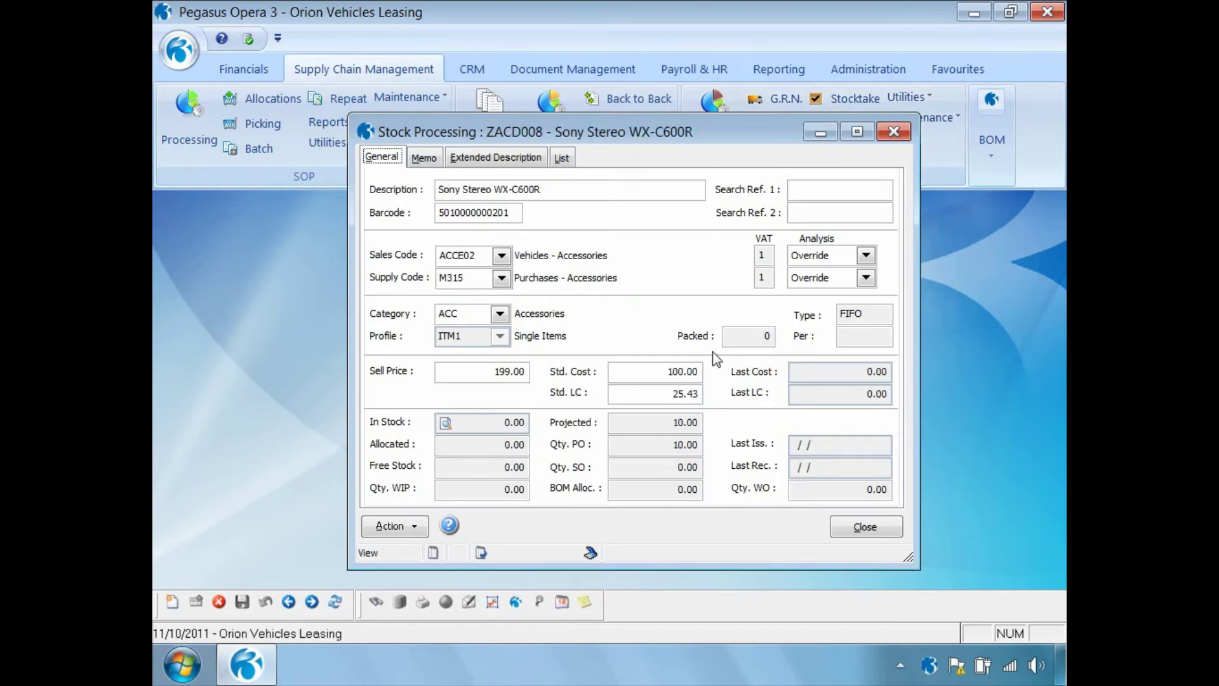
{"action": "left_click", "coordinate": [669, 396]}
{"action": "left_click", "coordinate": [855, 528]}
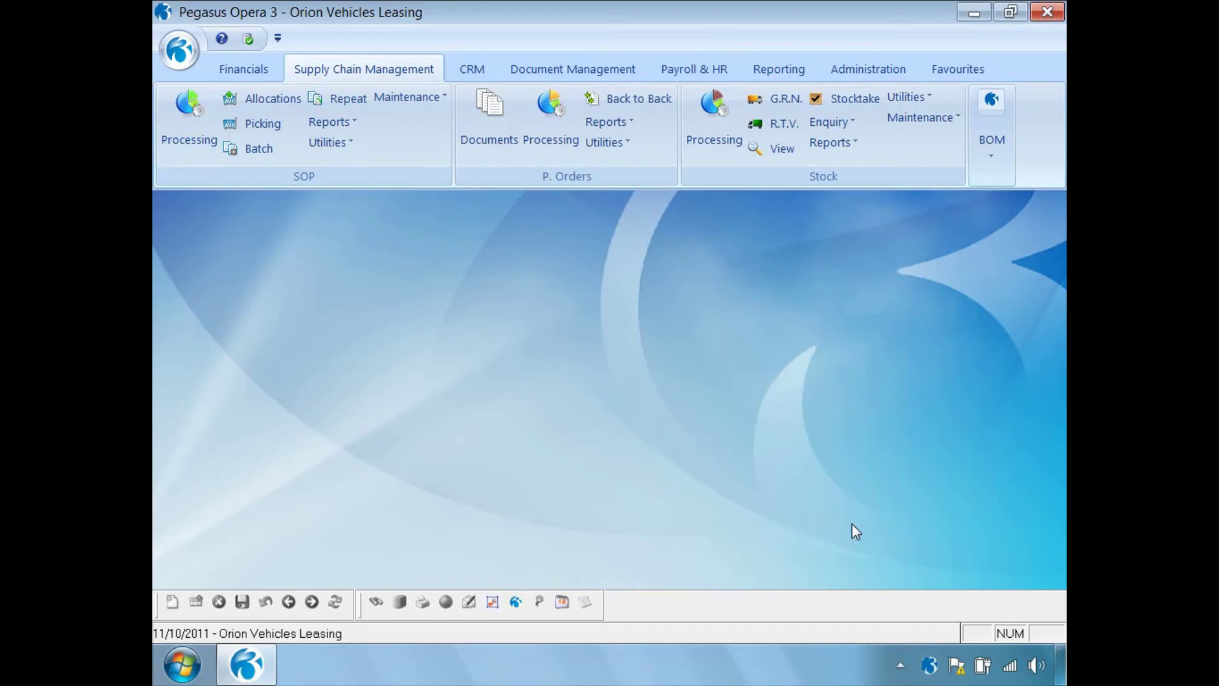
Start a new receipt from purchase order processing.
{"action": "left_click", "coordinate": [550, 117]}
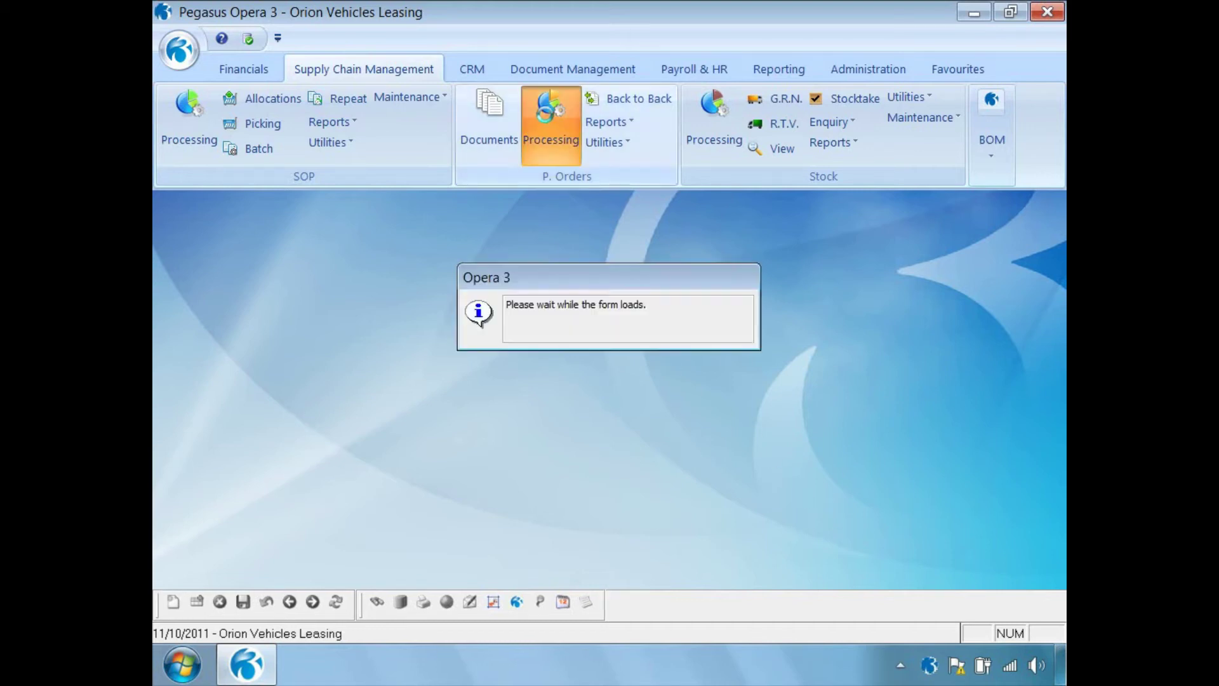
{"action": "left_click", "coordinate": [400, 526]}
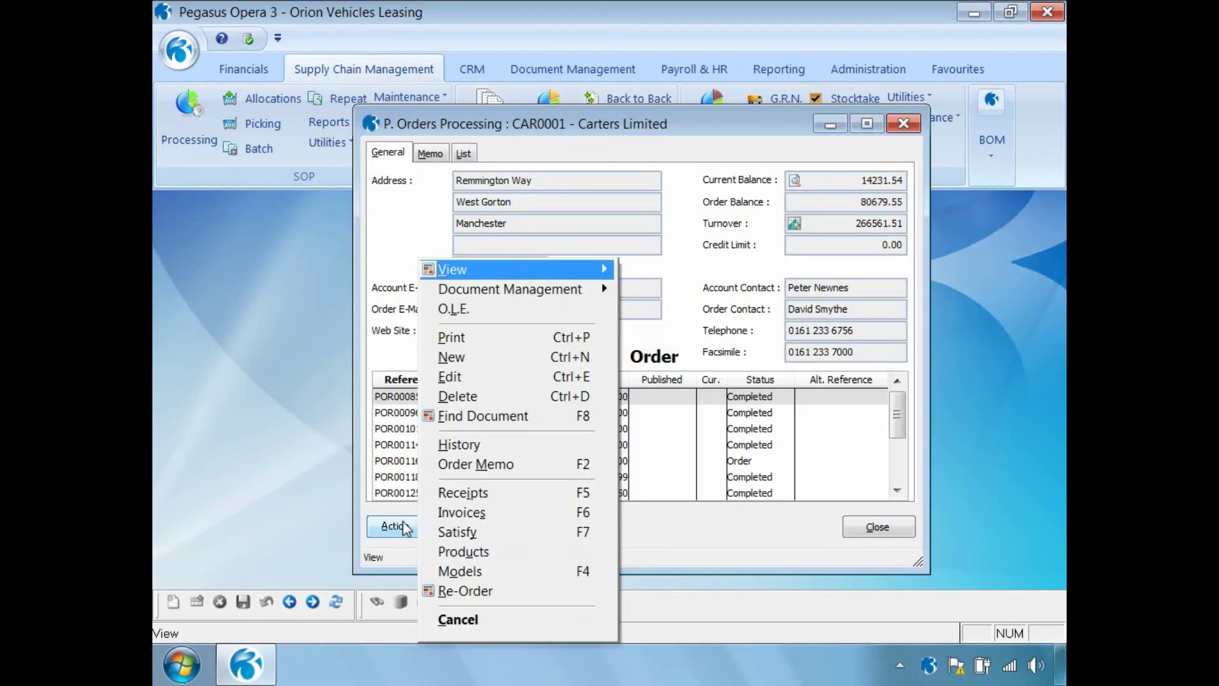
{"action": "left_click", "coordinate": [438, 494]}
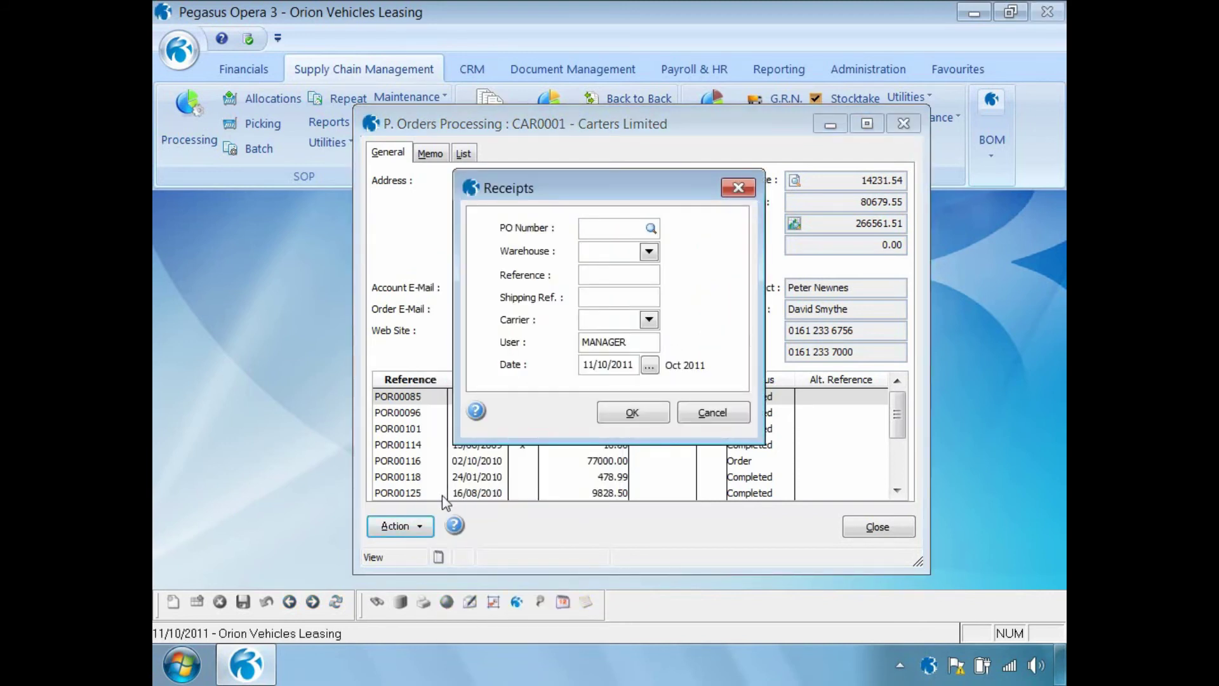
Select the purchase order for the MAIN warehouse, enter reference REF500 and shipping reference SR1000, and continue to the receipt lines.
{"action": "double_click", "coordinate": [345, 293]}
{"action": "left_click", "coordinate": [587, 274]}
{"action": "type", "text": "REF500"}
{"action": "key", "text": "Tab"}
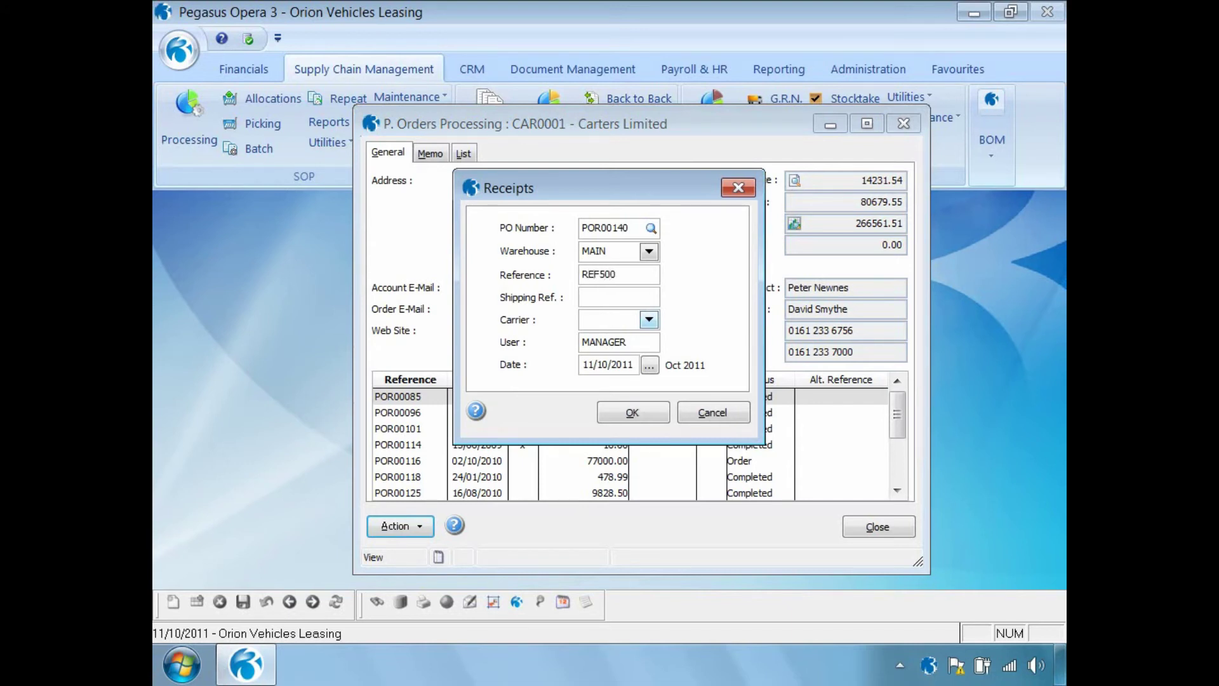
{"action": "type", "text": "SR1000"}
{"action": "left_click", "coordinate": [633, 414]}
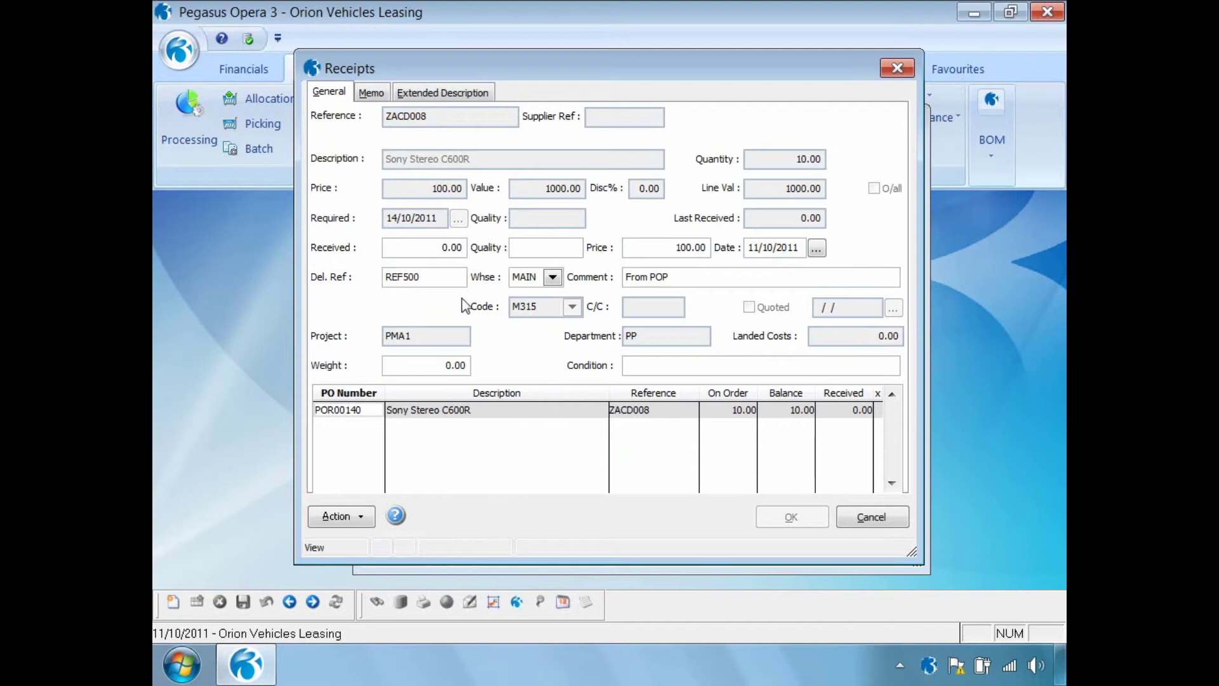
Set the received quantity of the Sony Stereo C600R line to 10 and move to its price.
{"action": "left_click", "coordinate": [438, 252]}
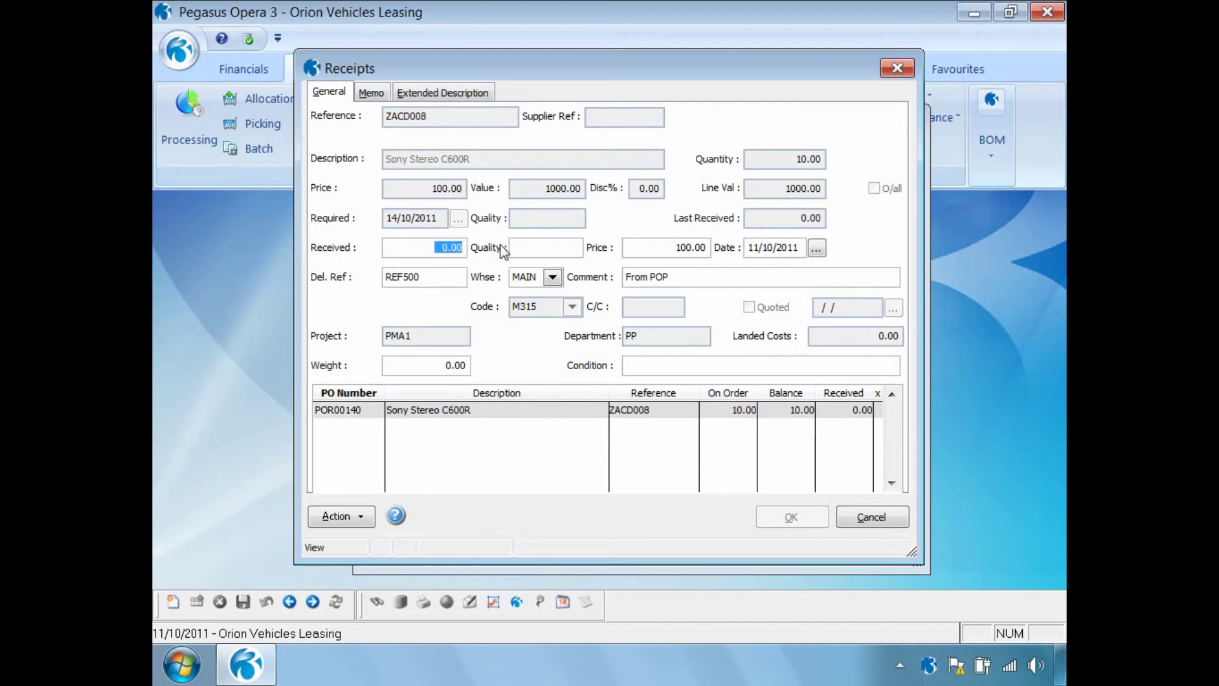
{"action": "type", "text": "10"}
{"action": "key", "text": "Tab"}
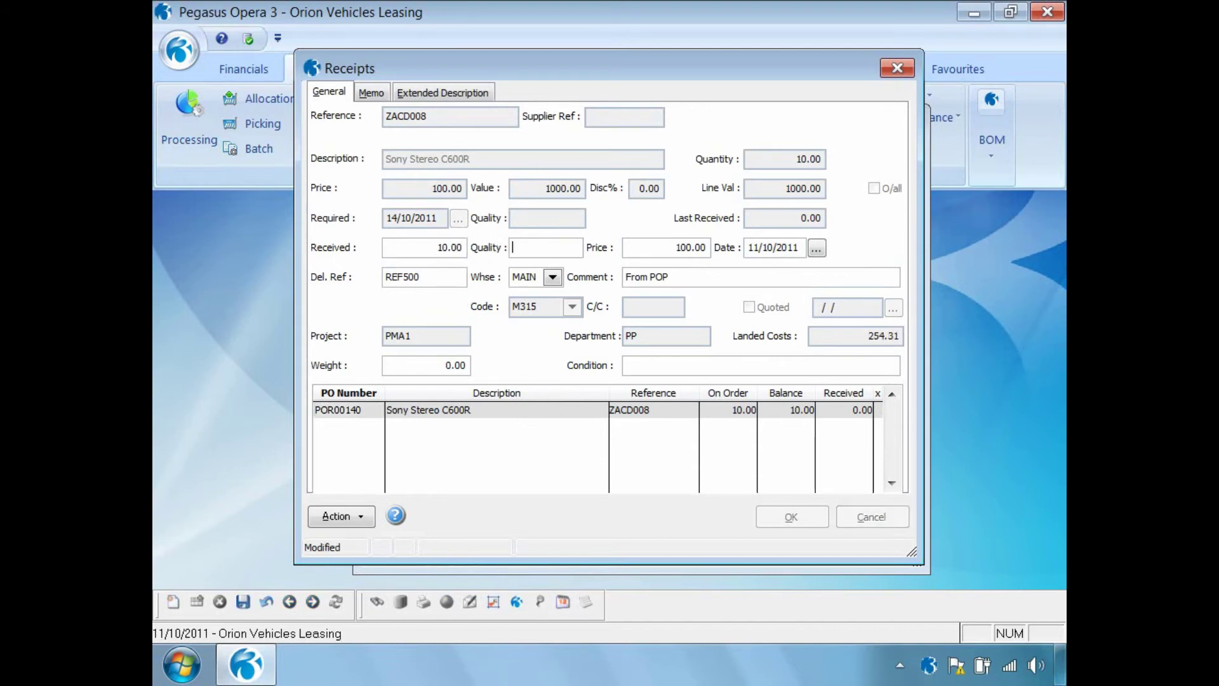
{"action": "left_click", "coordinate": [666, 247]}
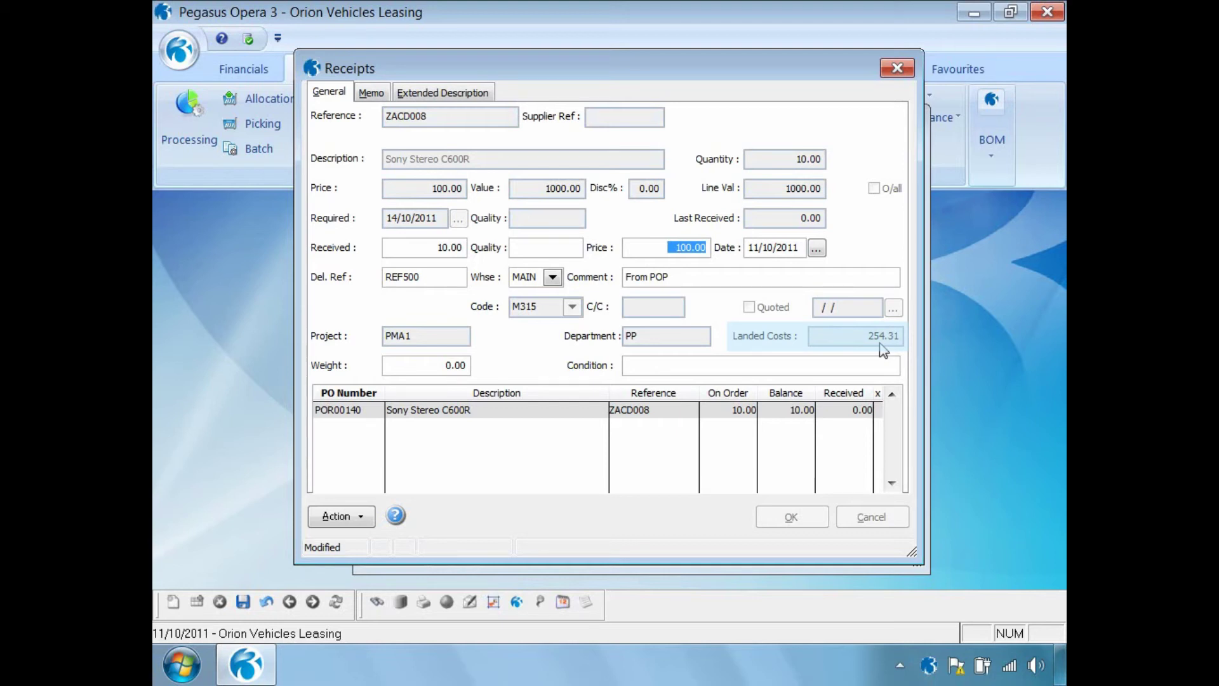
Override the landed costs of the Sony Stereo C600R receipt line so the I001 Insurance cost type is not applied.
{"action": "left_click", "coordinate": [363, 522]}
{"action": "mouse_move", "coordinate": [413, 588]}
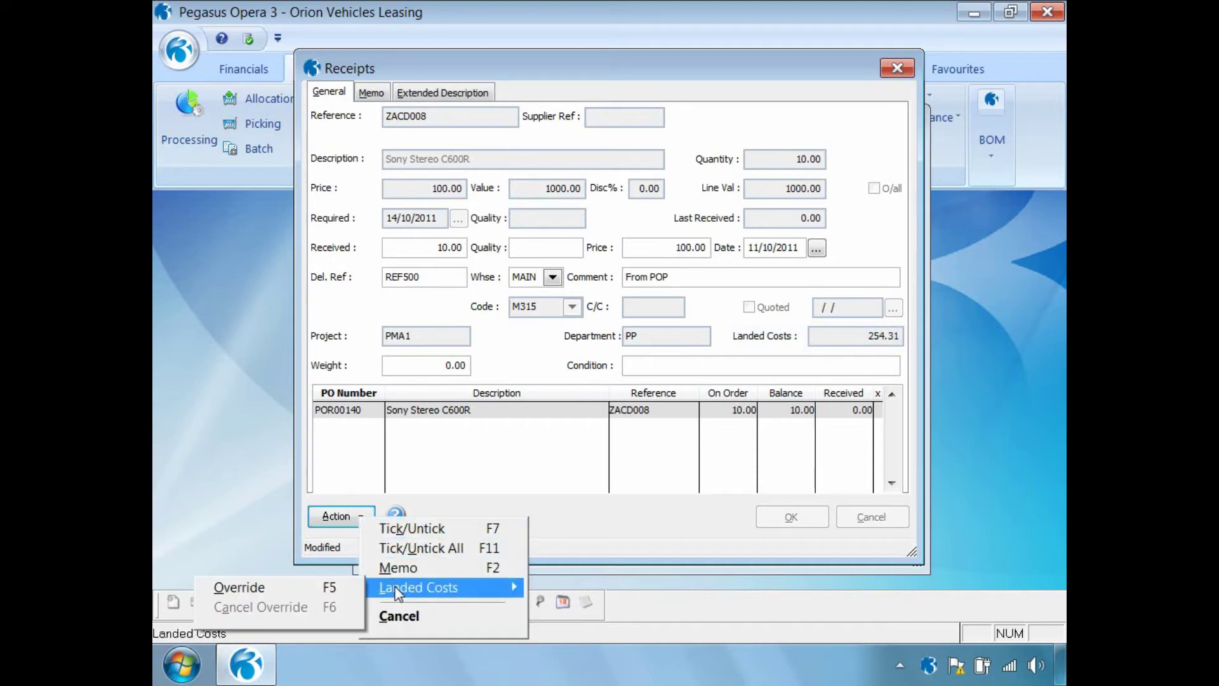
{"action": "left_click", "coordinate": [307, 593]}
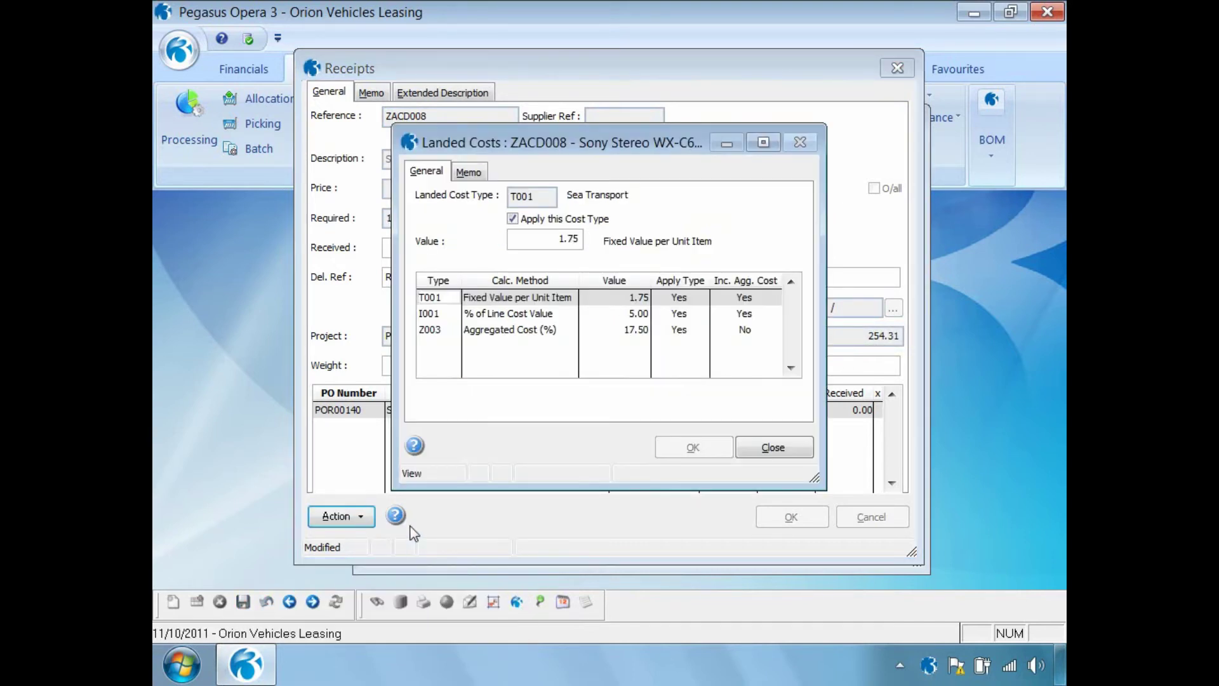
{"action": "left_click", "coordinate": [438, 314]}
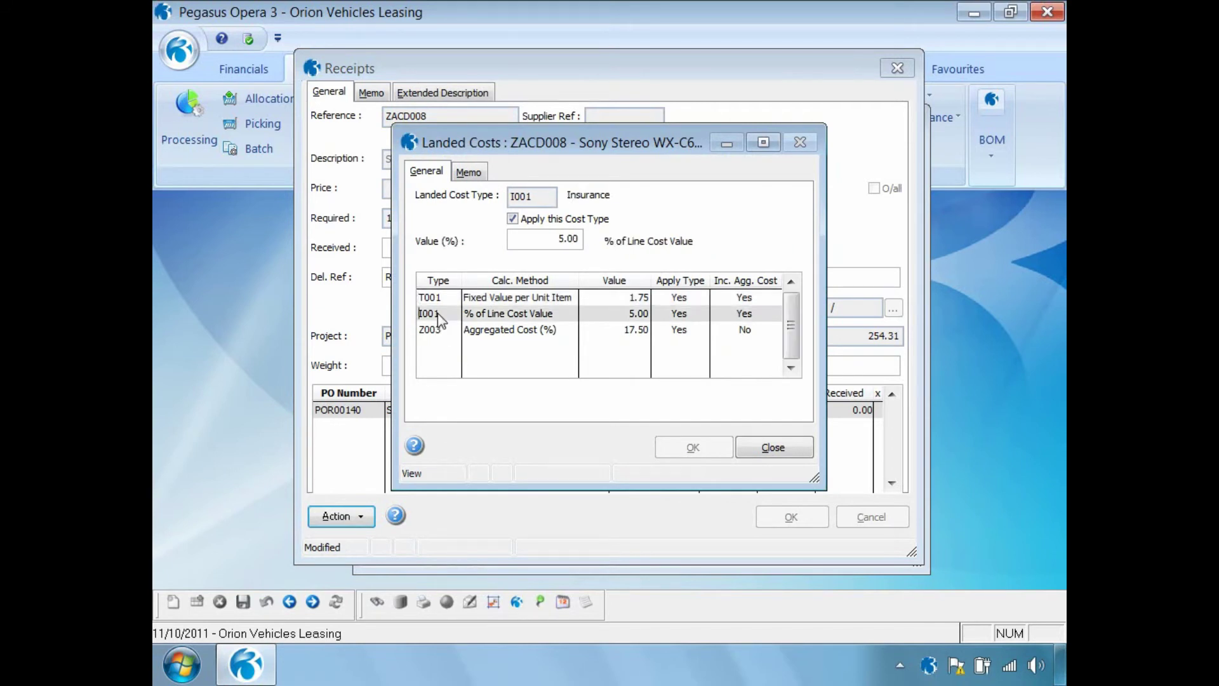
{"action": "left_click", "coordinate": [512, 219]}
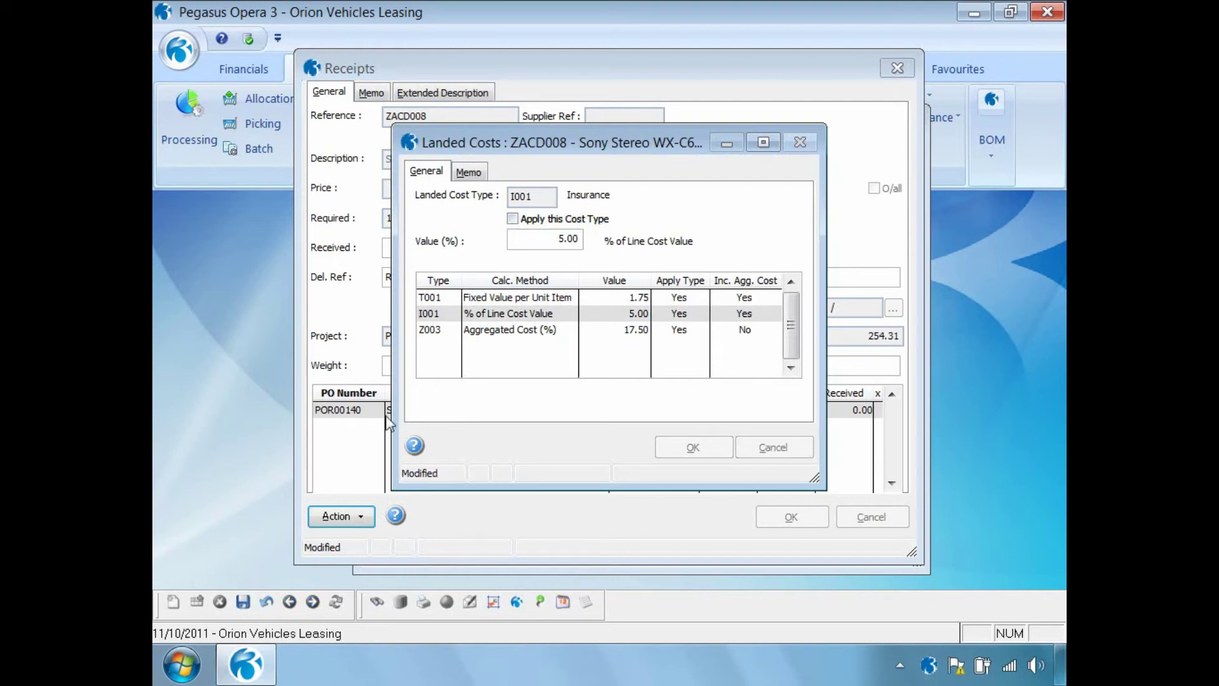
{"action": "left_click", "coordinate": [244, 603]}
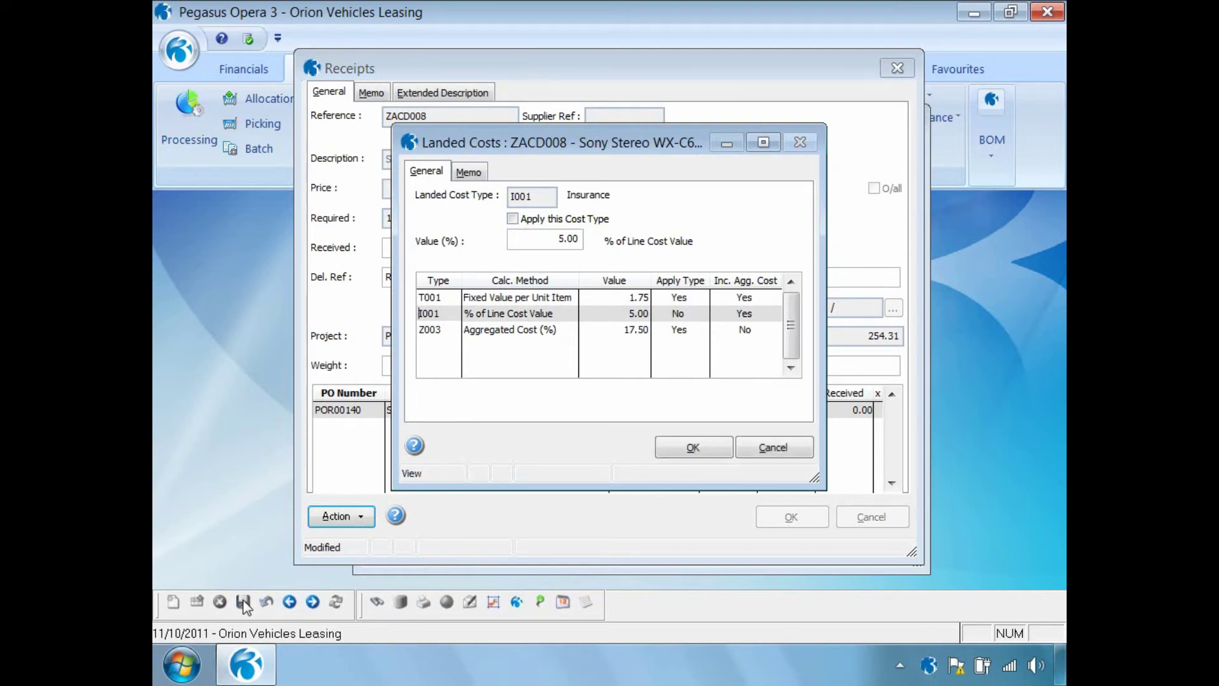
{"action": "left_click", "coordinate": [694, 448]}
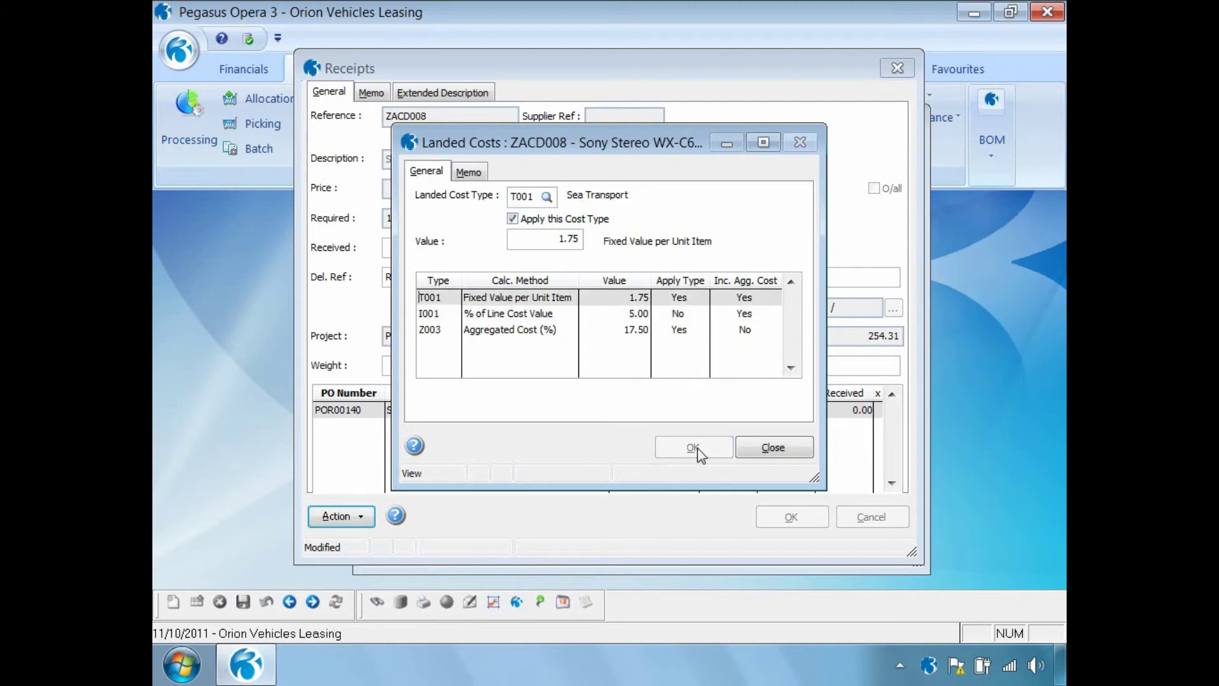
{"action": "left_click", "coordinate": [744, 448]}
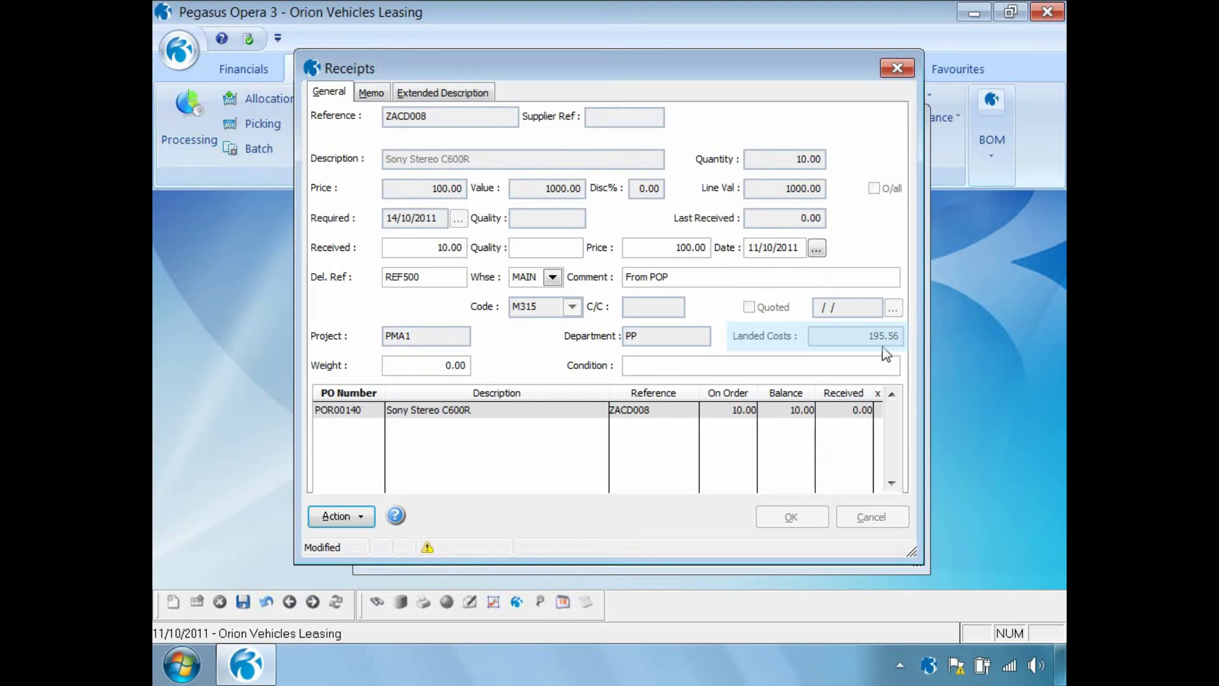
Cancel the landed cost override on the Sony Stereo C600R receipt line.
{"action": "left_click", "coordinate": [360, 516]}
{"action": "mouse_move", "coordinate": [394, 586]}
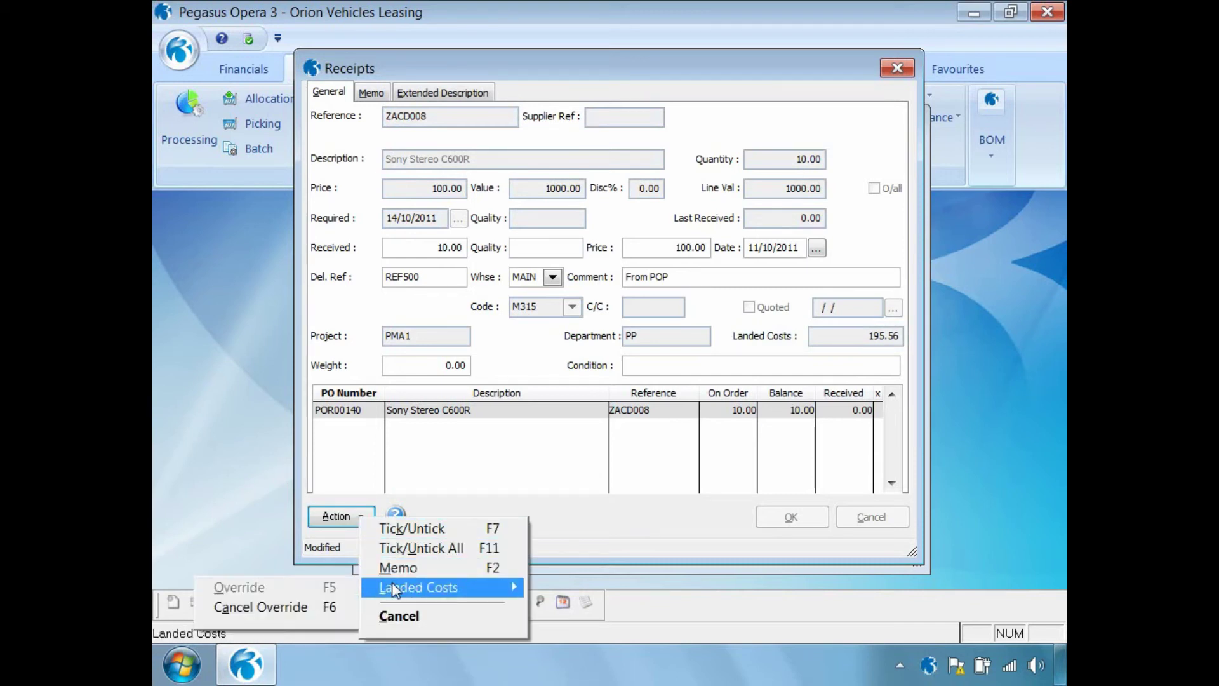
{"action": "left_click", "coordinate": [304, 608]}
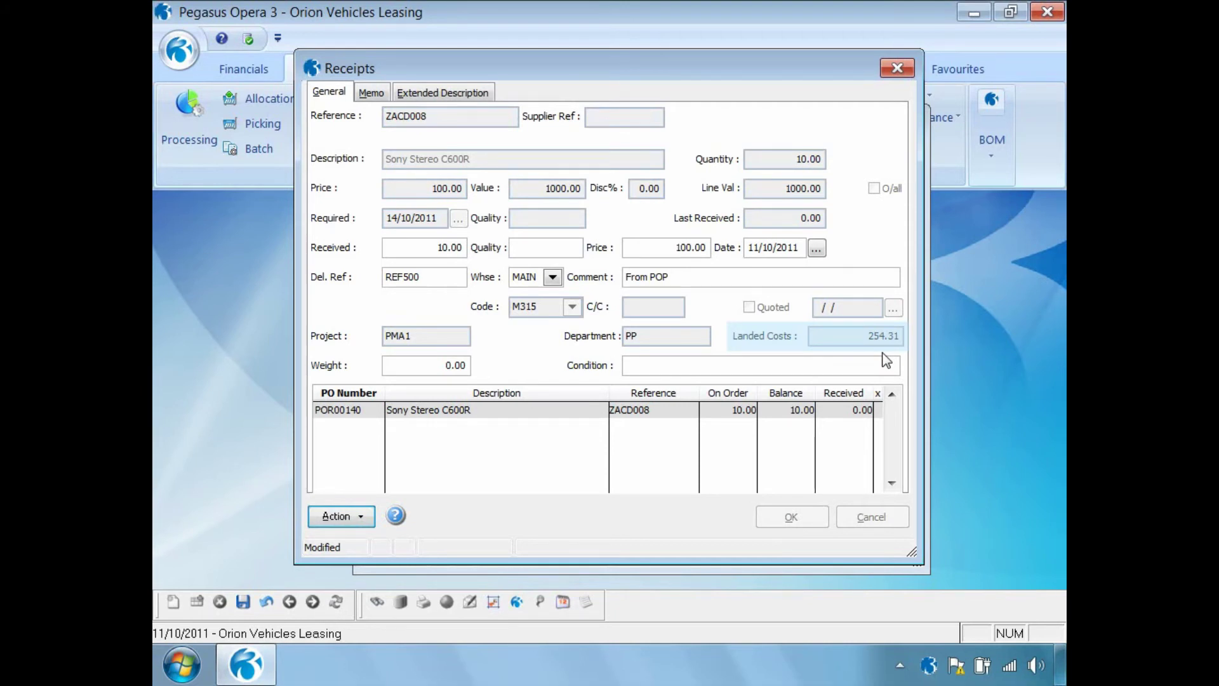
Save the receipt line, complete the purchase order receipt and close the supplier's purchase order processing record.
{"action": "left_click", "coordinate": [244, 601]}
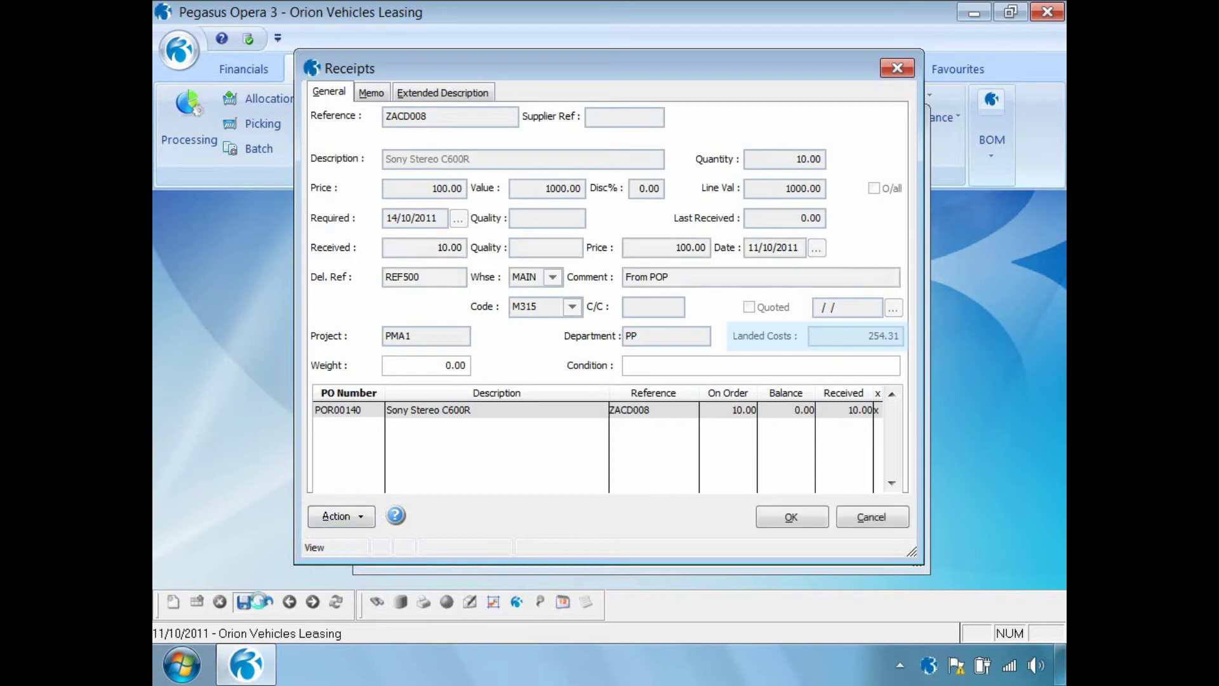
{"action": "left_click", "coordinate": [783, 515]}
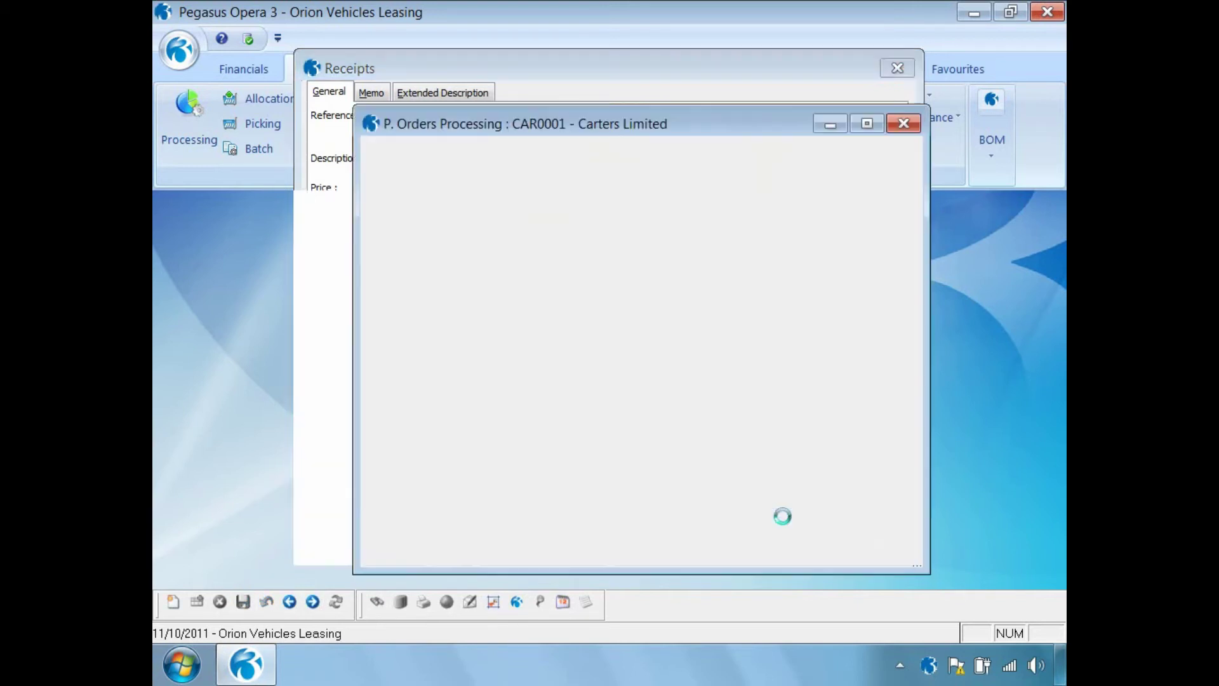
{"action": "left_click", "coordinate": [576, 403]}
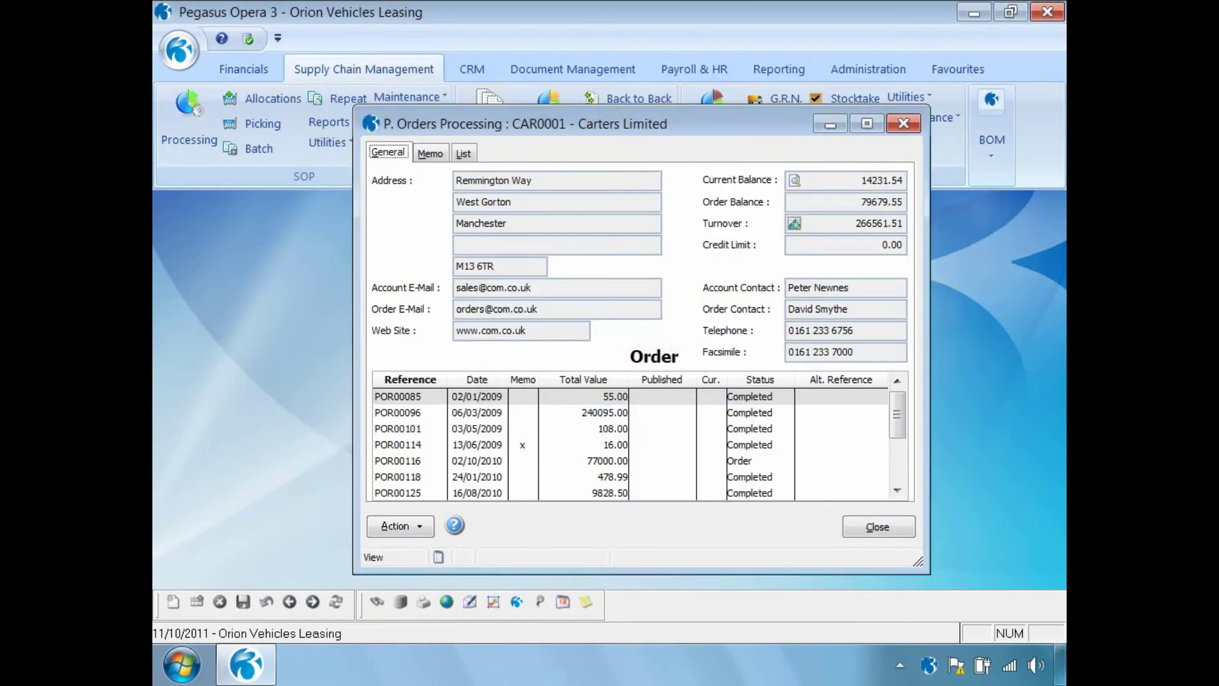
{"action": "left_click", "coordinate": [883, 532]}
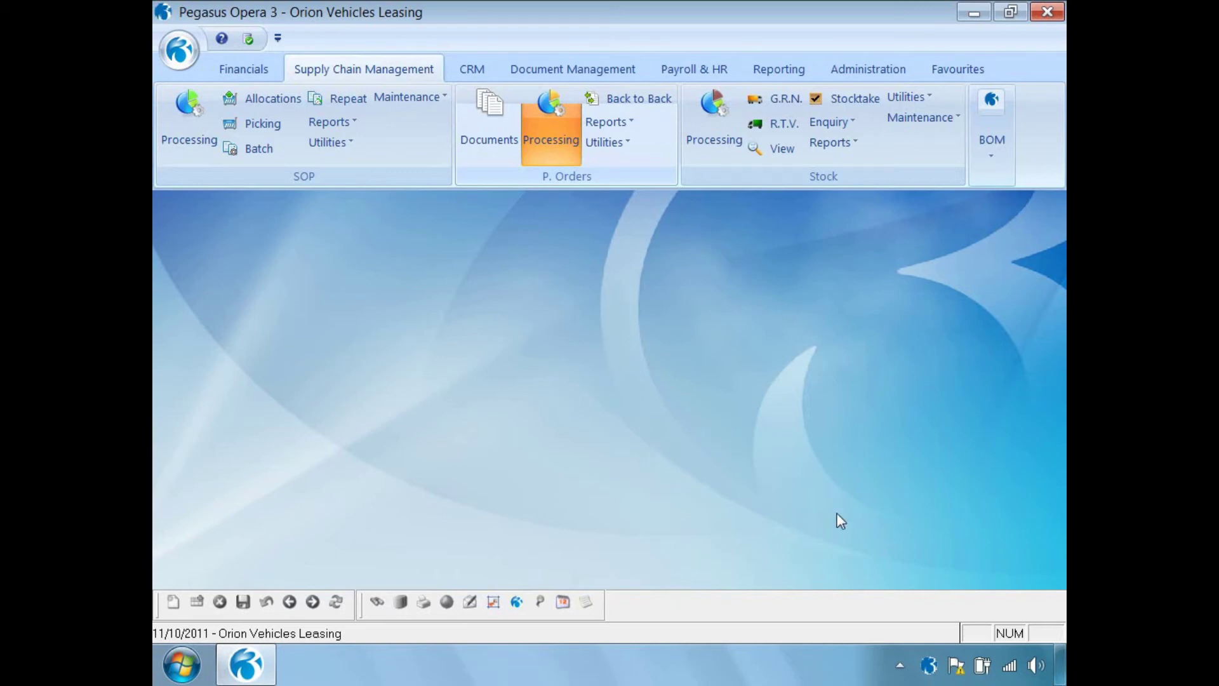
Display the nominal ledger data from 2011 period 10 to 2011 period 10 using the Nominal view.
{"action": "left_click", "coordinate": [244, 69]}
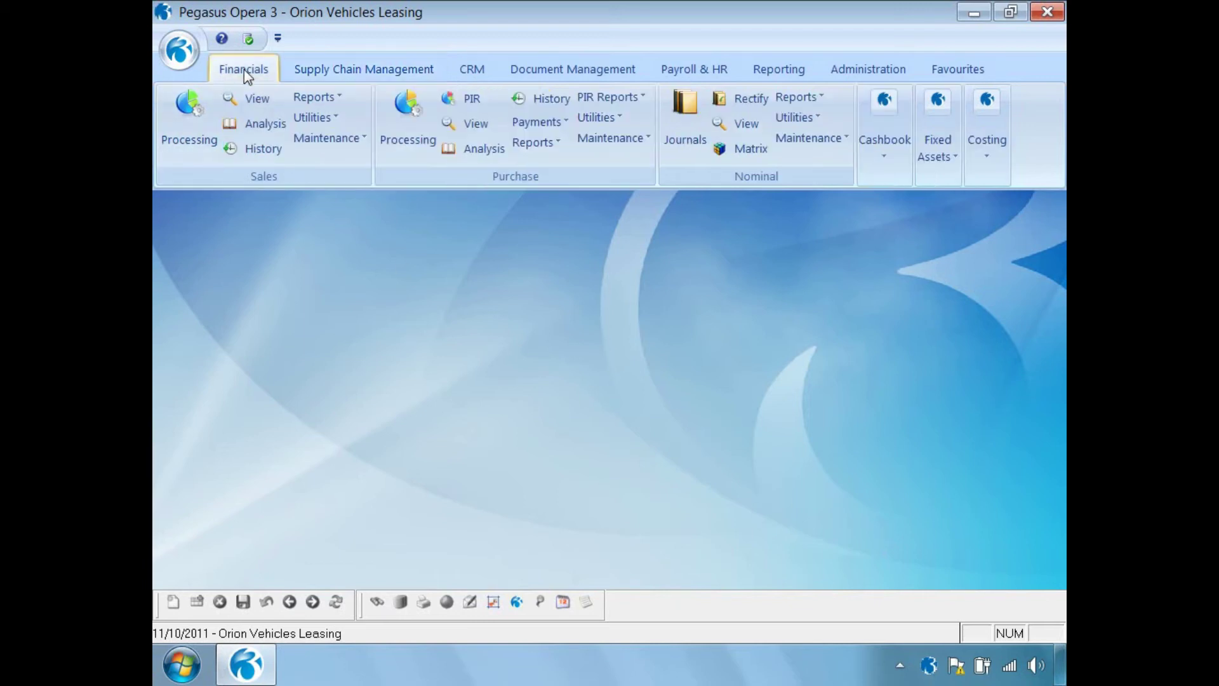
{"action": "left_click", "coordinate": [740, 124]}
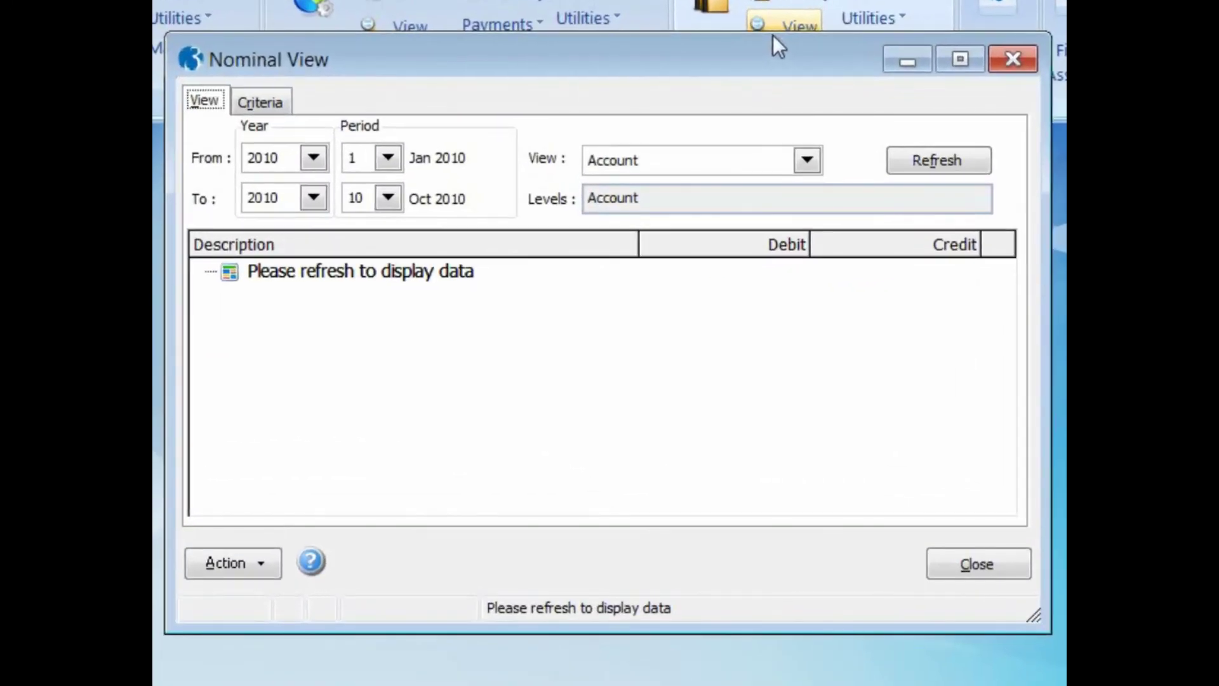
{"action": "left_click", "coordinate": [370, 224]}
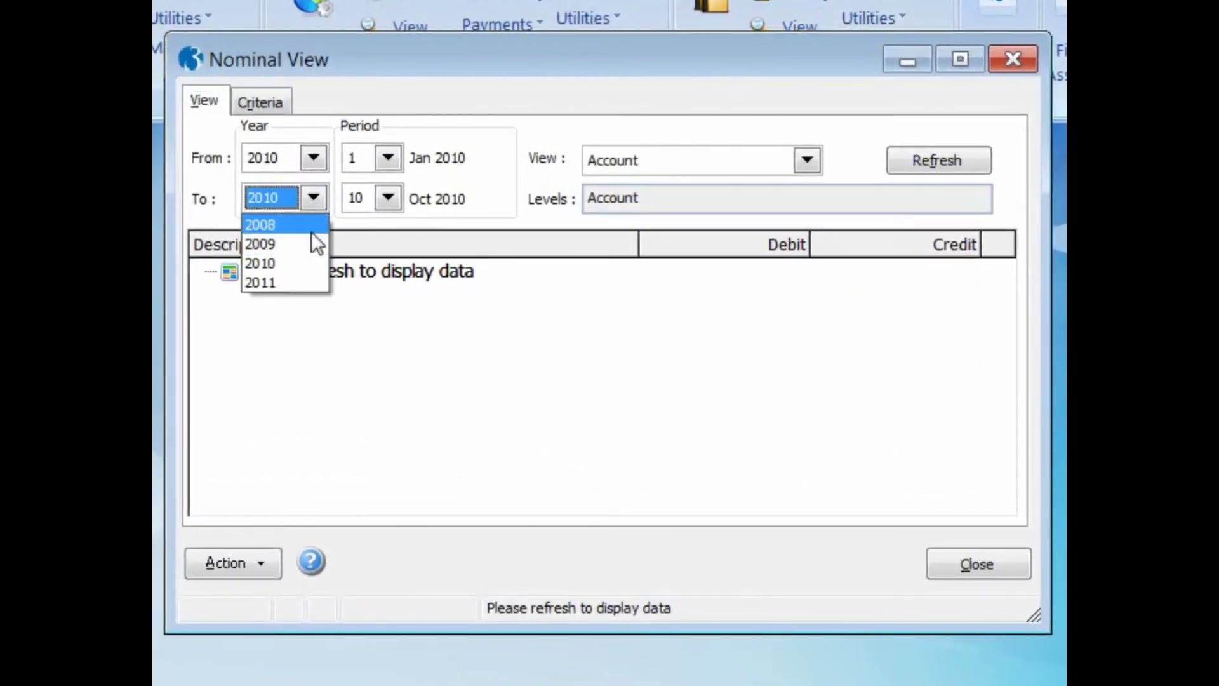
{"action": "left_click", "coordinate": [295, 283]}
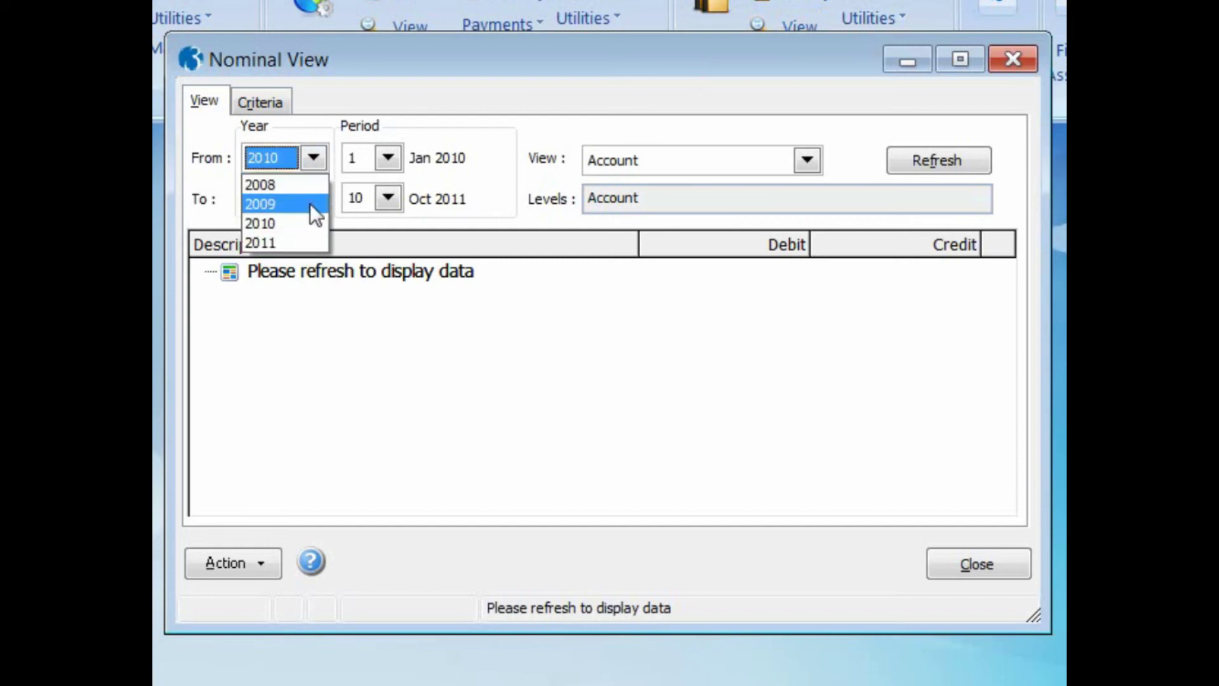
{"action": "left_click", "coordinate": [276, 241]}
{"action": "left_click", "coordinate": [393, 160]}
{"action": "left_click_drag", "start_coordinate": [391, 212], "coordinate": [394, 283]}
{"action": "left_click", "coordinate": [353, 300]}
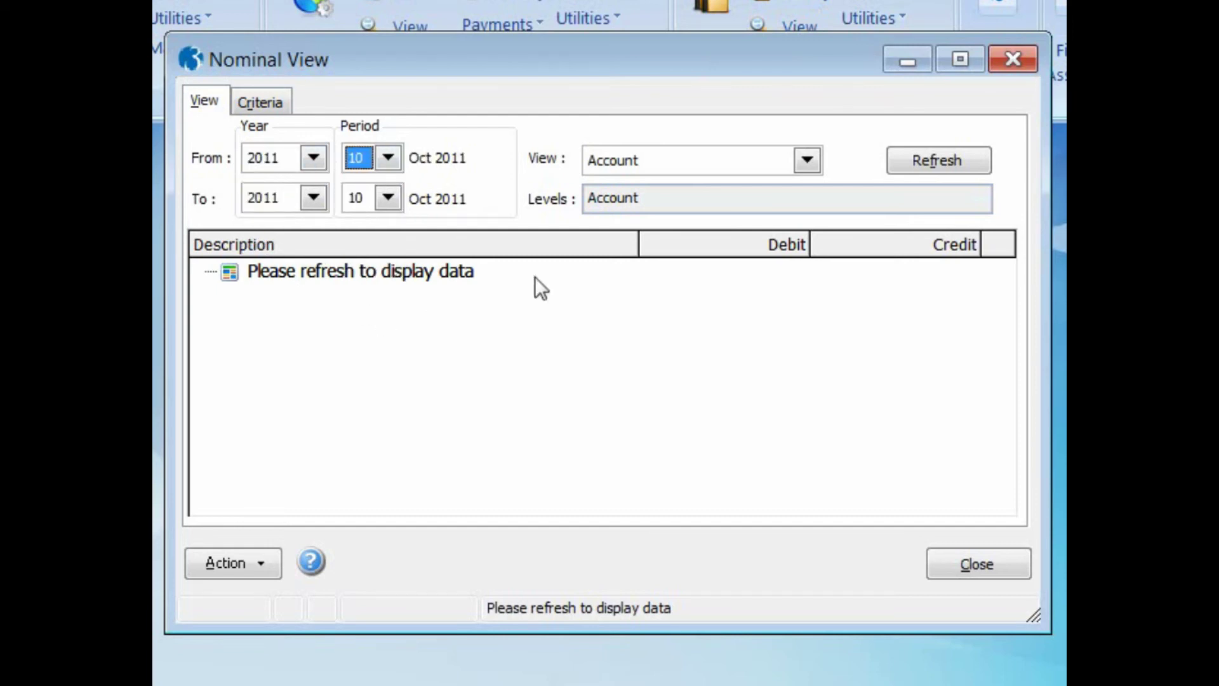
{"action": "left_click", "coordinate": [806, 162]}
{"action": "left_click", "coordinate": [769, 206]}
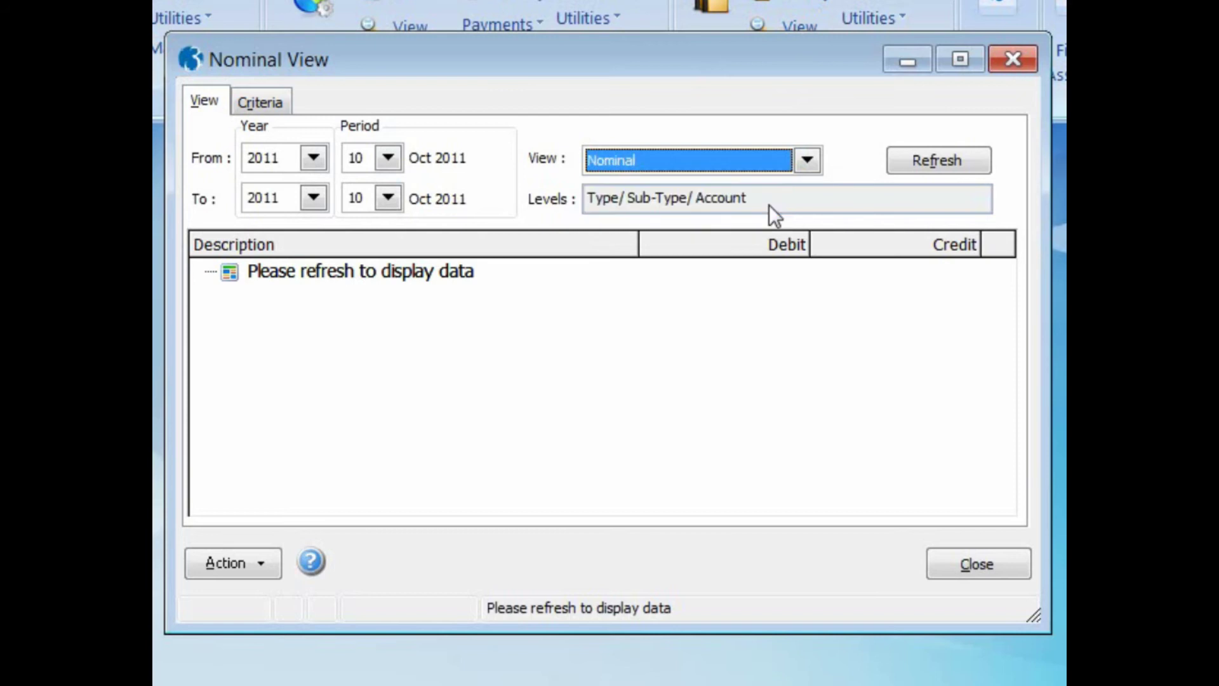
{"action": "left_click", "coordinate": [909, 162]}
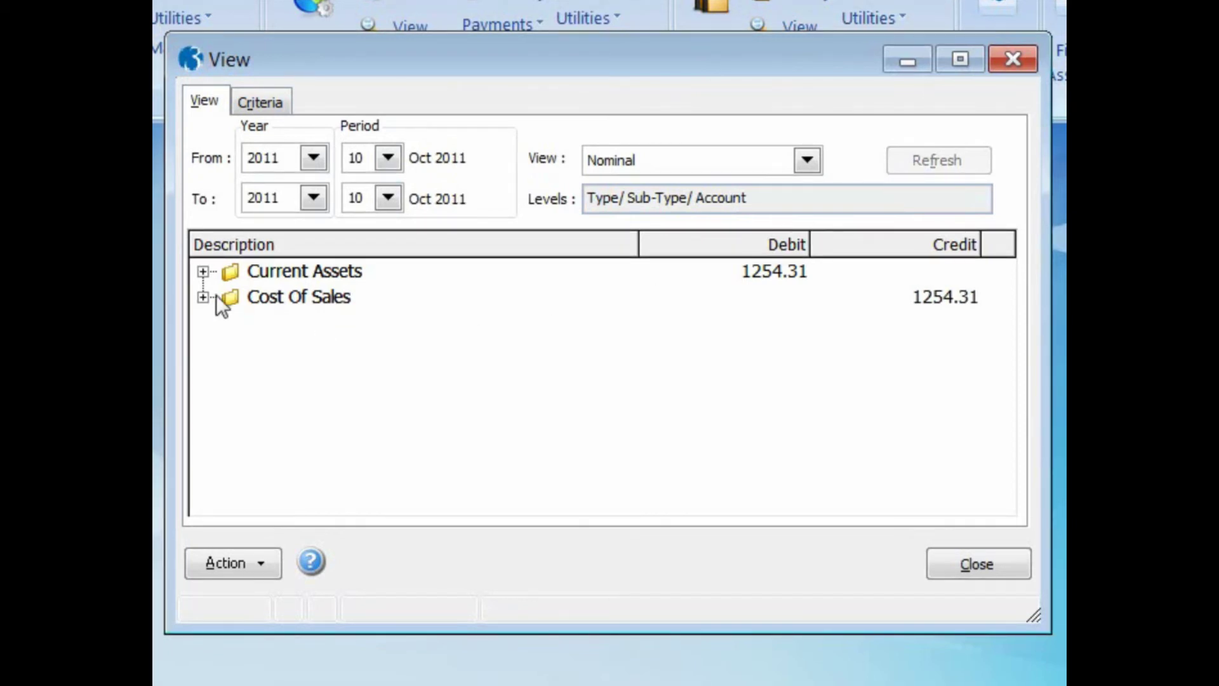
Expand Current Assets down to the Stock account, examine its transactions and close them.
{"action": "left_click", "coordinate": [202, 272]}
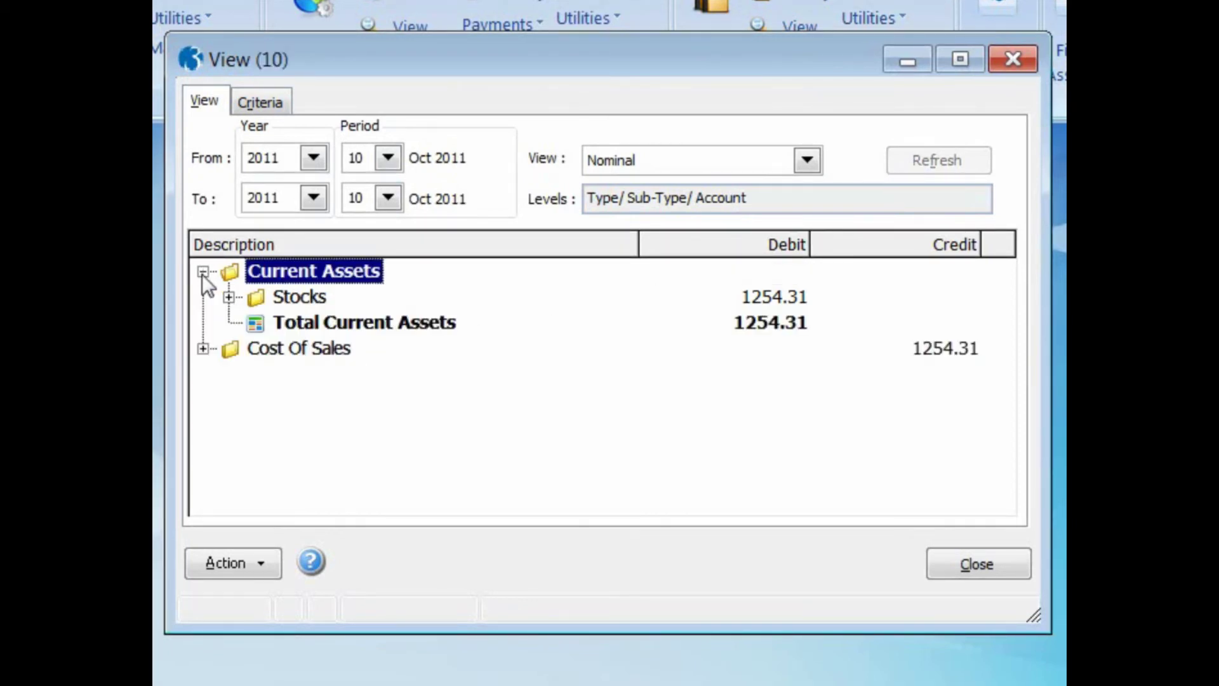
{"action": "left_click", "coordinate": [228, 298]}
{"action": "double_click", "coordinate": [281, 321]}
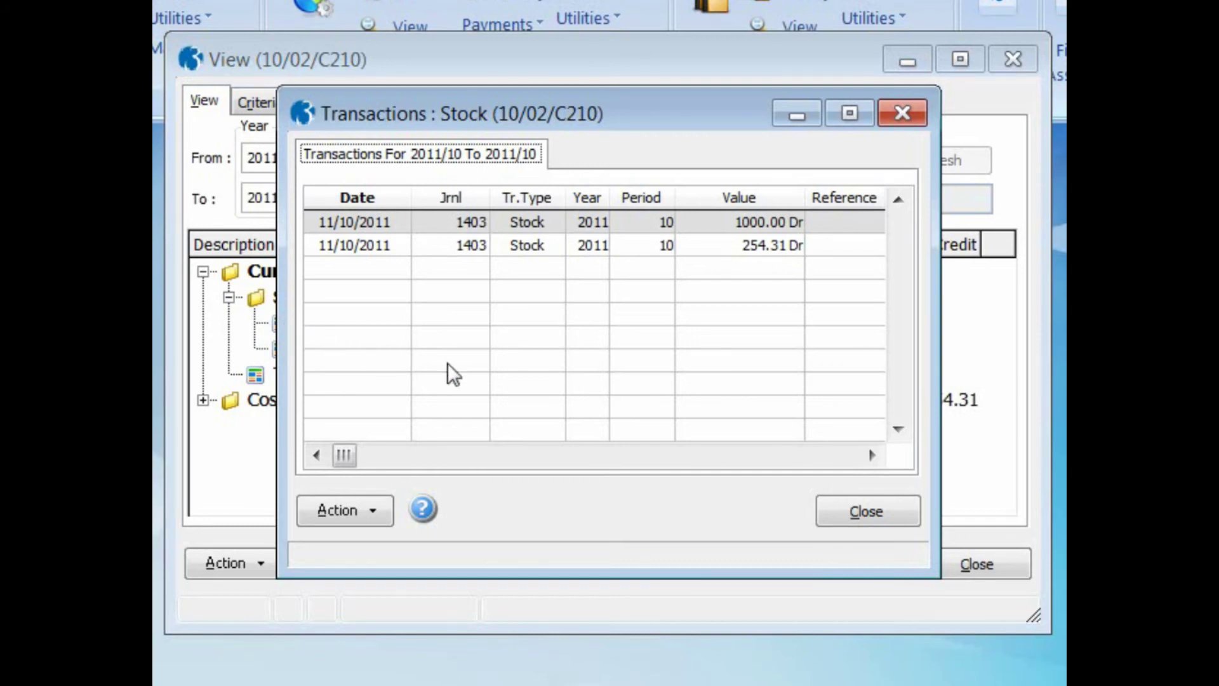
{"action": "left_click", "coordinate": [854, 508]}
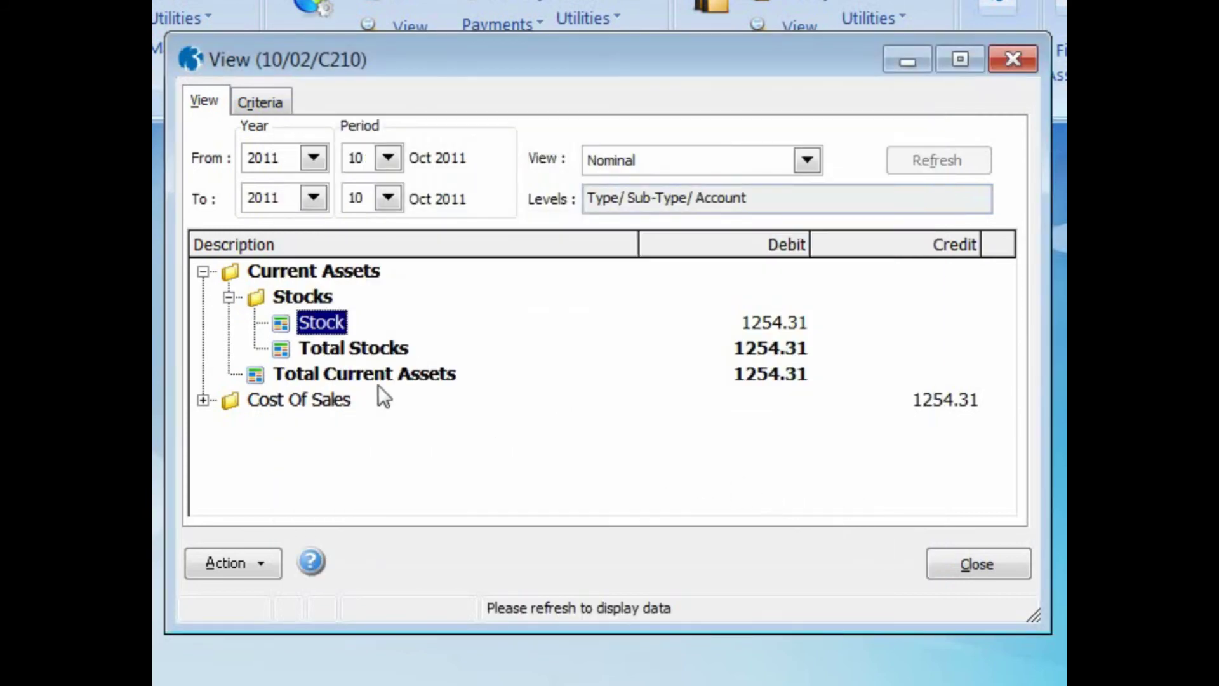
Expand Cost Of Sales to its stock and BOM movements and examine the Goods In and Freight Costs transactions.
{"action": "left_click", "coordinate": [203, 400]}
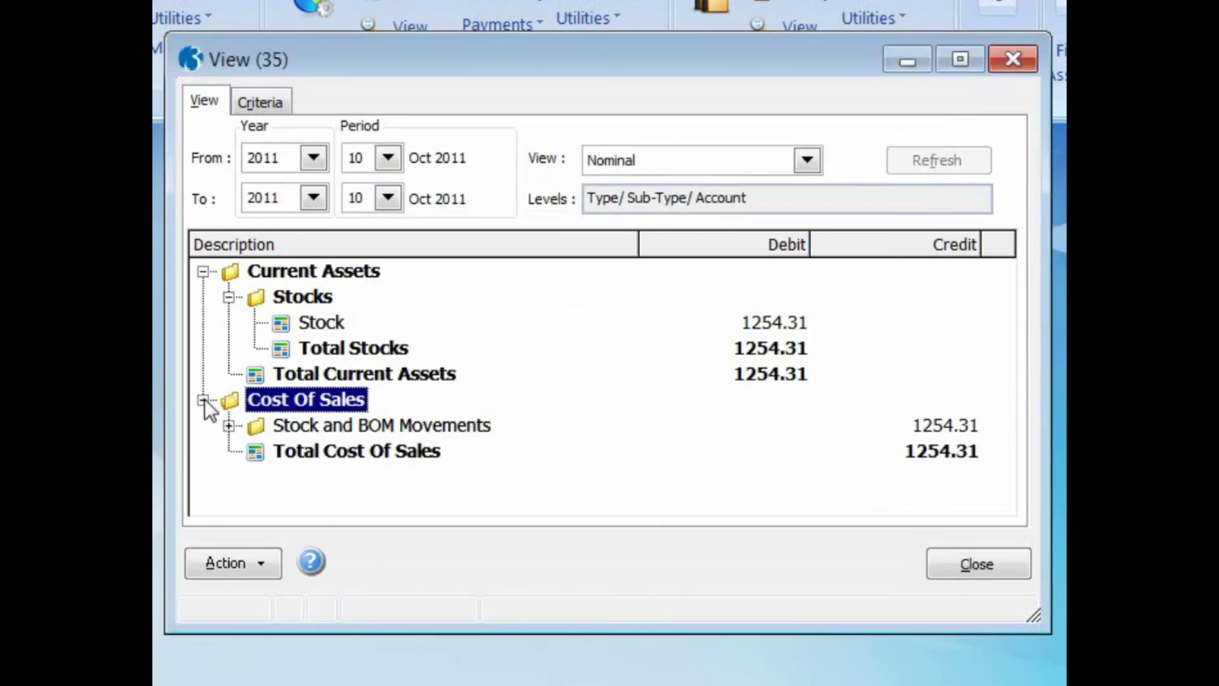
{"action": "left_click", "coordinate": [228, 425]}
{"action": "double_click", "coordinate": [280, 451]}
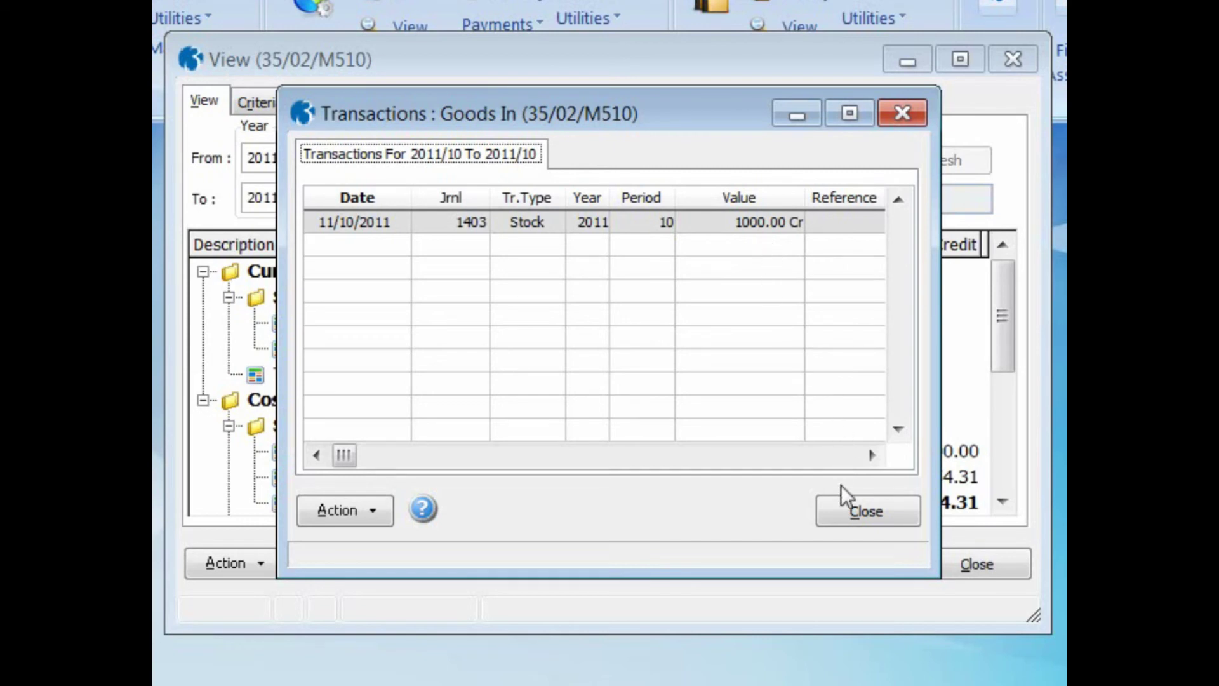
{"action": "left_click", "coordinate": [847, 507]}
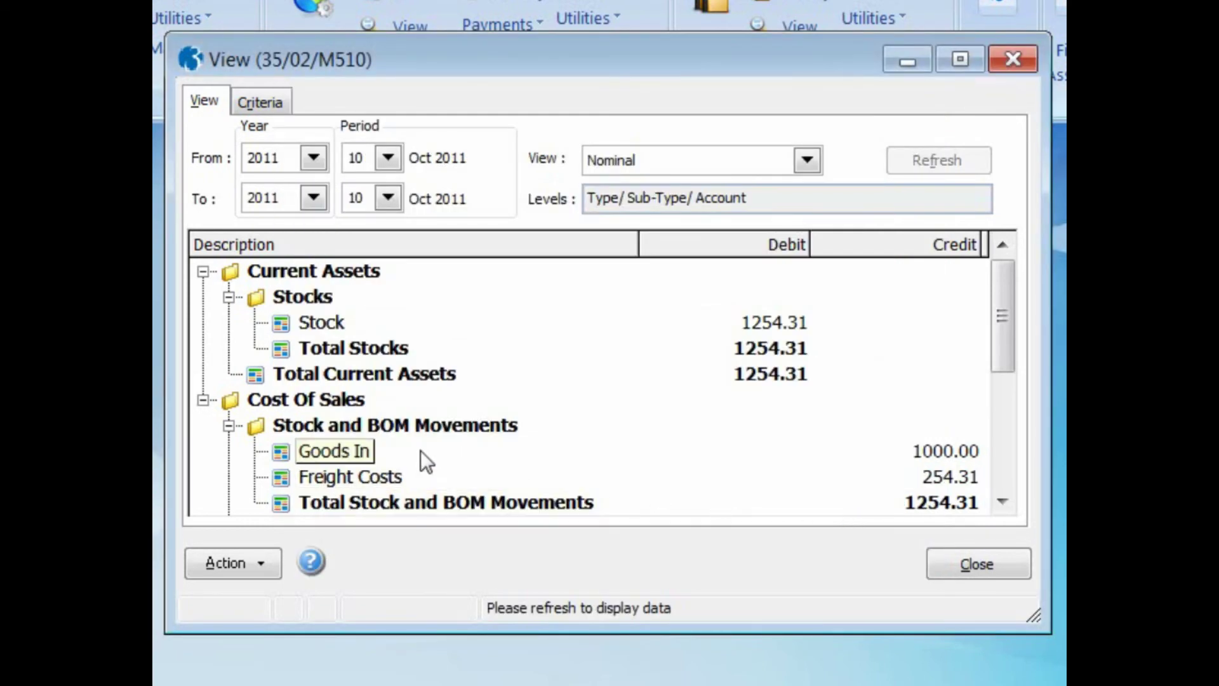
{"action": "double_click", "coordinate": [279, 476]}
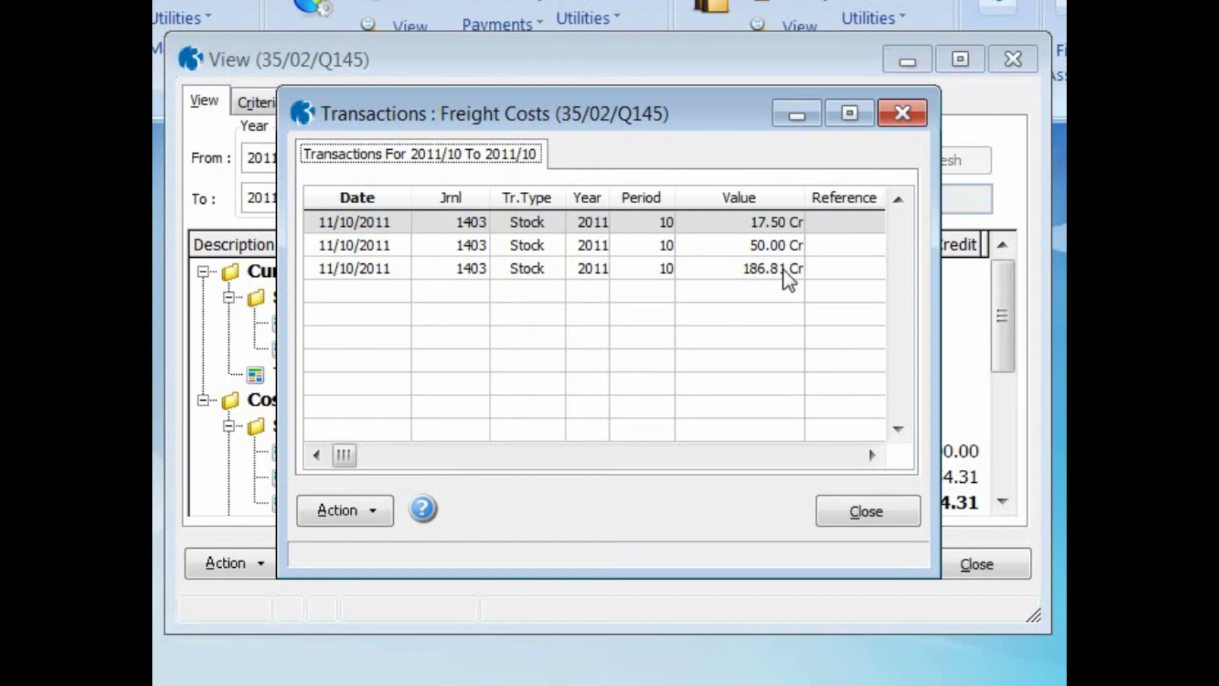
{"action": "left_click", "coordinate": [866, 511]}
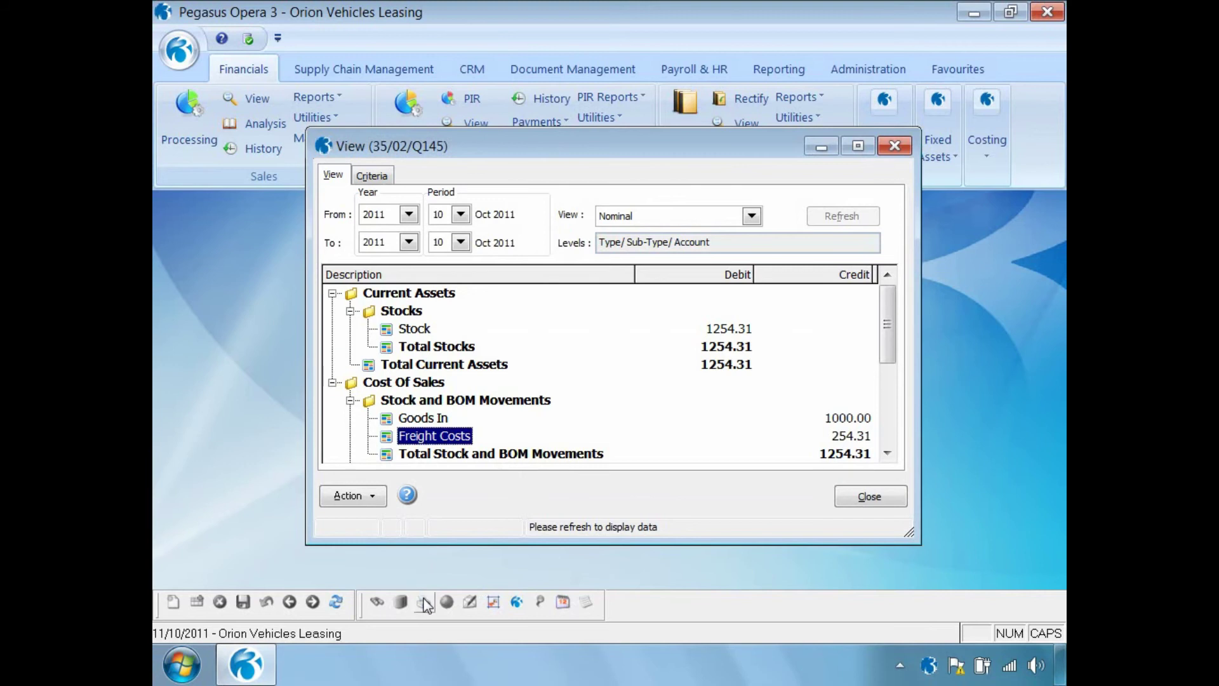
Publish the Nominal View report to the screen, review it at 125% zoom, and close the preview and the nominal view.
{"action": "left_click", "coordinate": [424, 602]}
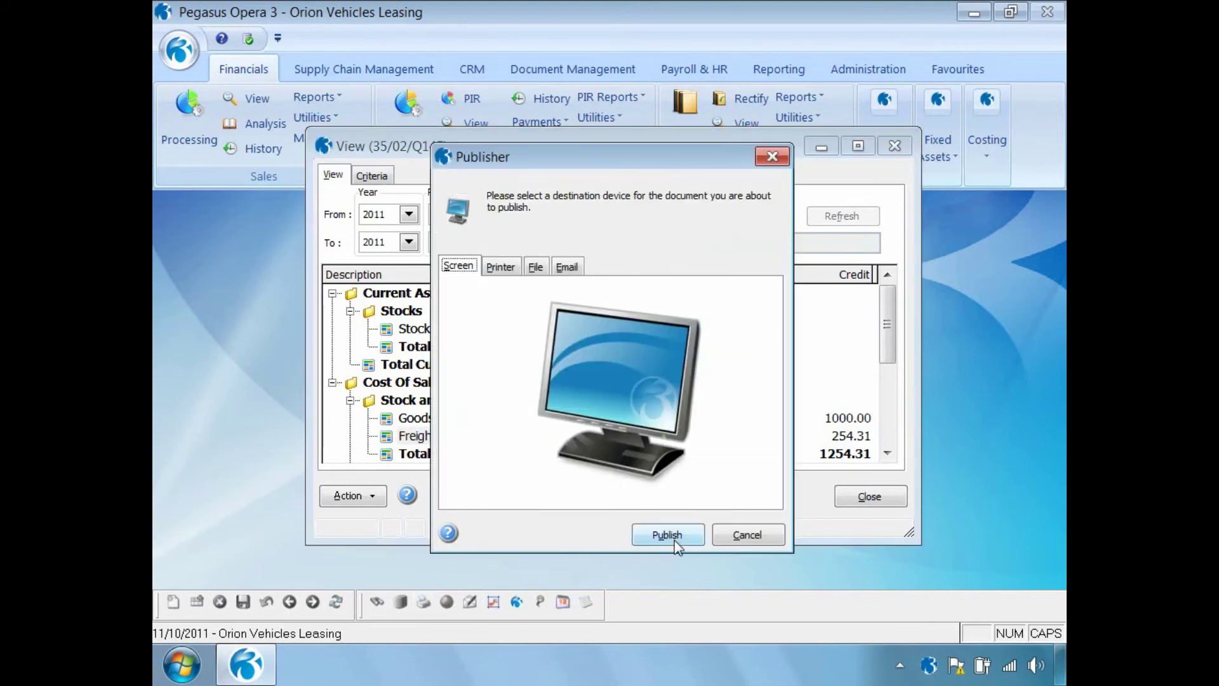
{"action": "left_click", "coordinate": [666, 535]}
{"action": "left_click", "coordinate": [426, 568]}
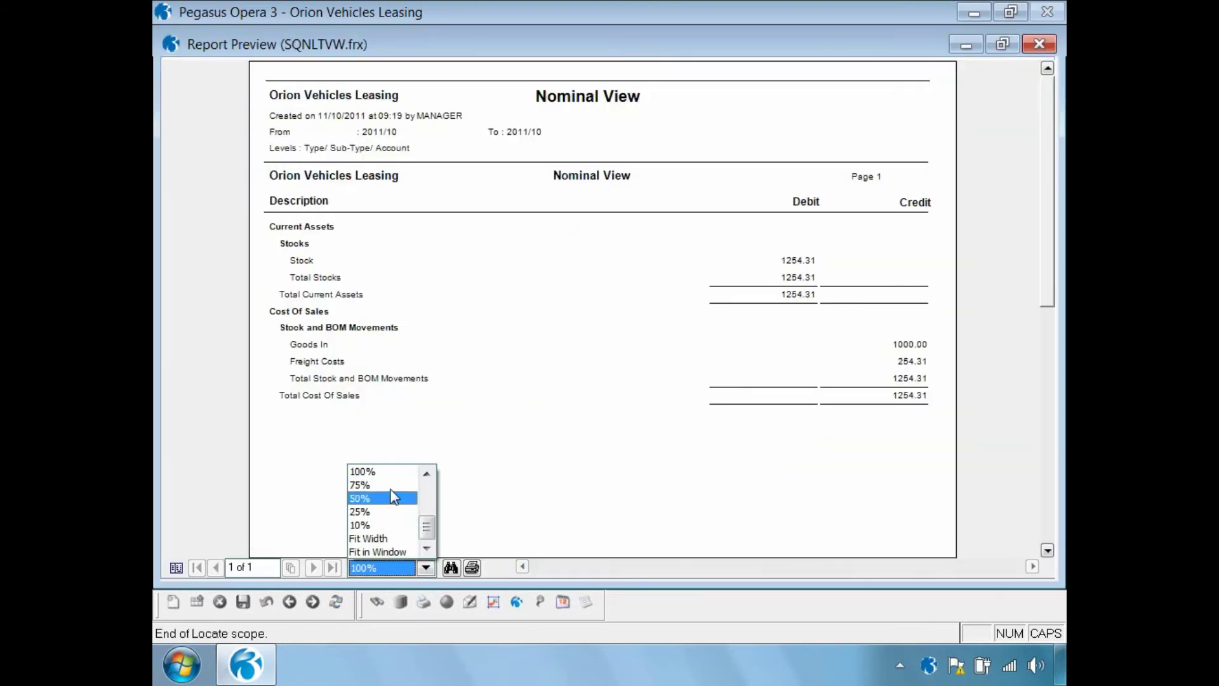
{"action": "scroll", "coordinate": [394, 497], "scroll_direction": "up", "scroll_amount": 1}
{"action": "left_click", "coordinate": [390, 471]}
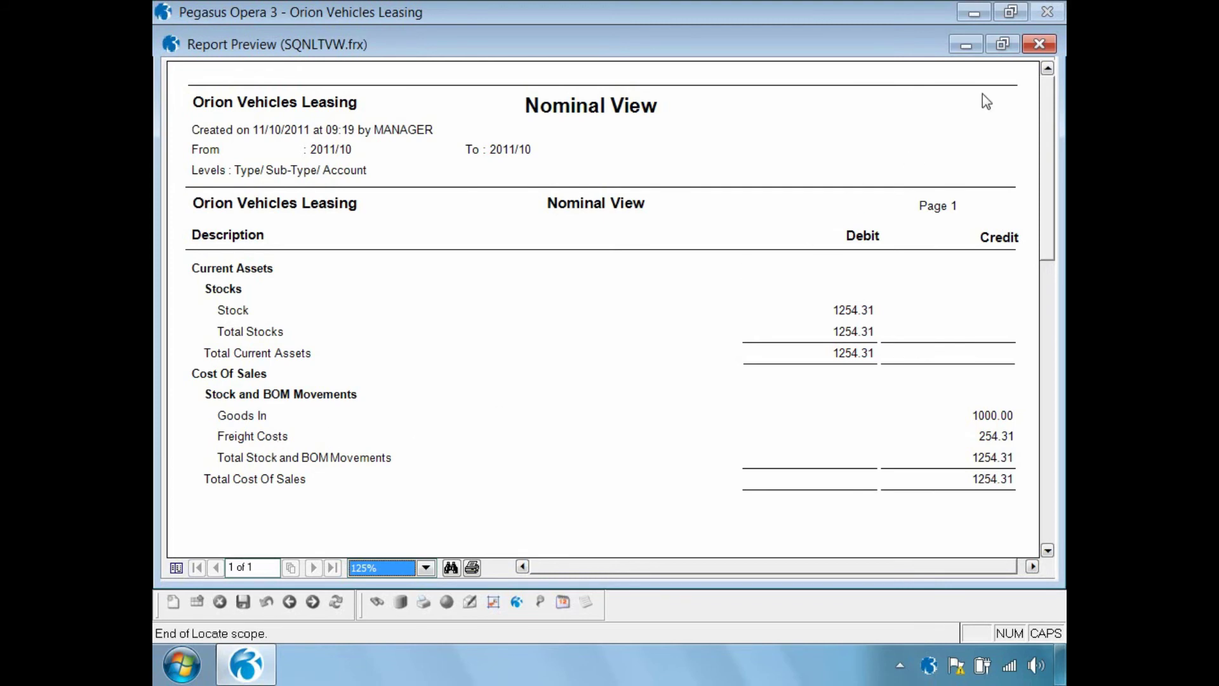
{"action": "left_click", "coordinate": [1039, 44]}
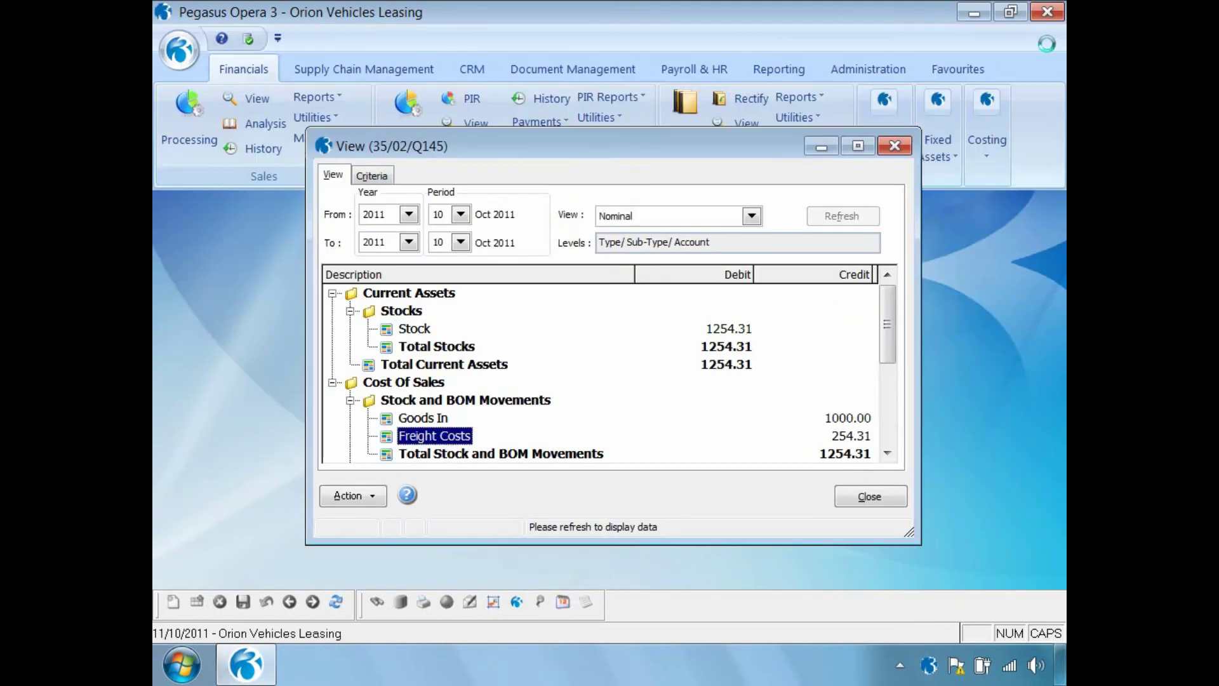
{"action": "left_click", "coordinate": [863, 499]}
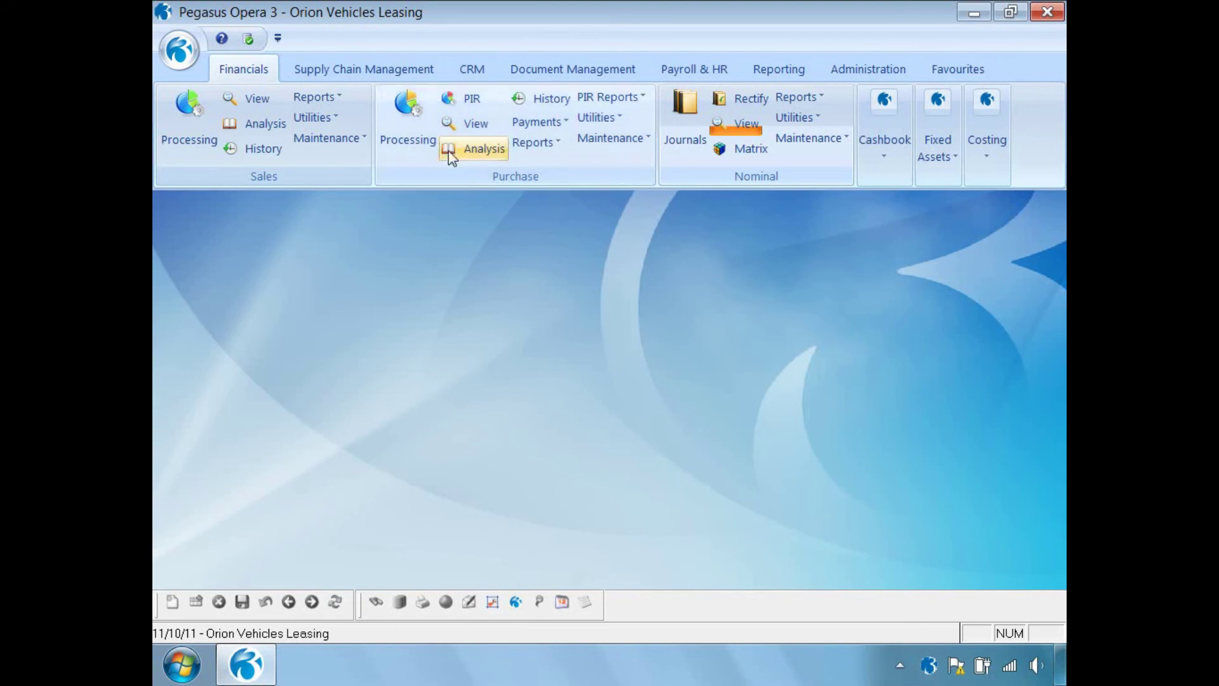
Set up the Stock Valuation report in the stock reports for the product range ZACD008 to ZACD008.
{"action": "left_click", "coordinate": [380, 74]}
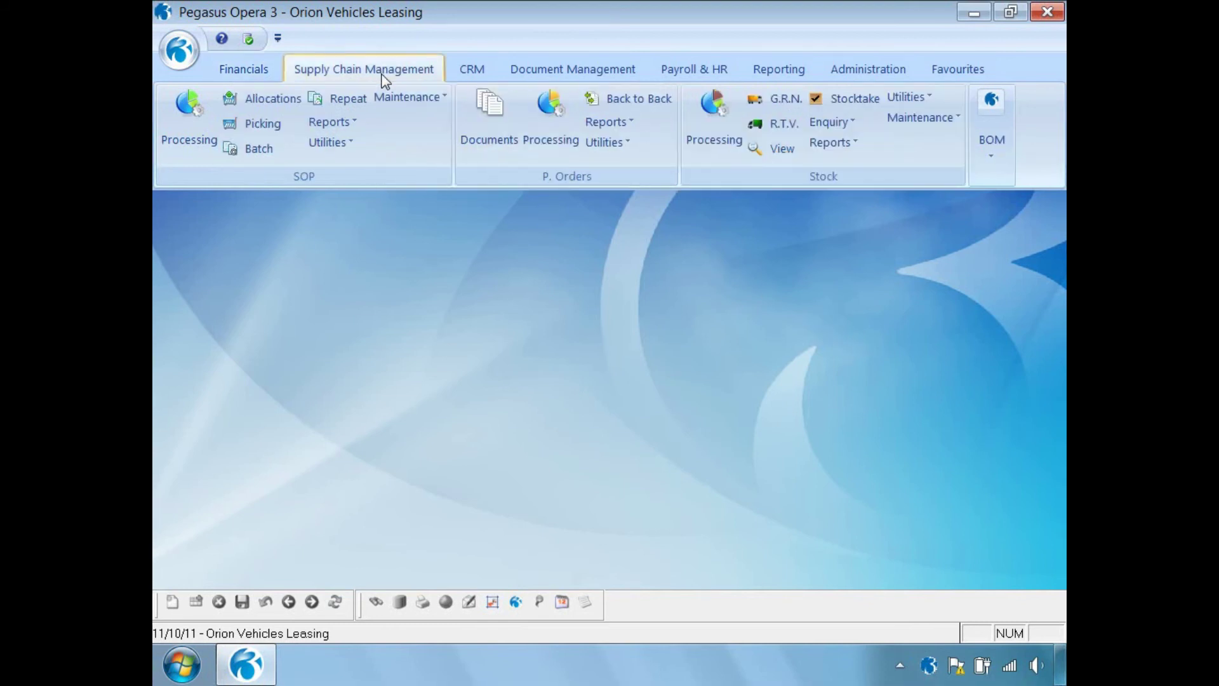
{"action": "left_click", "coordinate": [838, 151]}
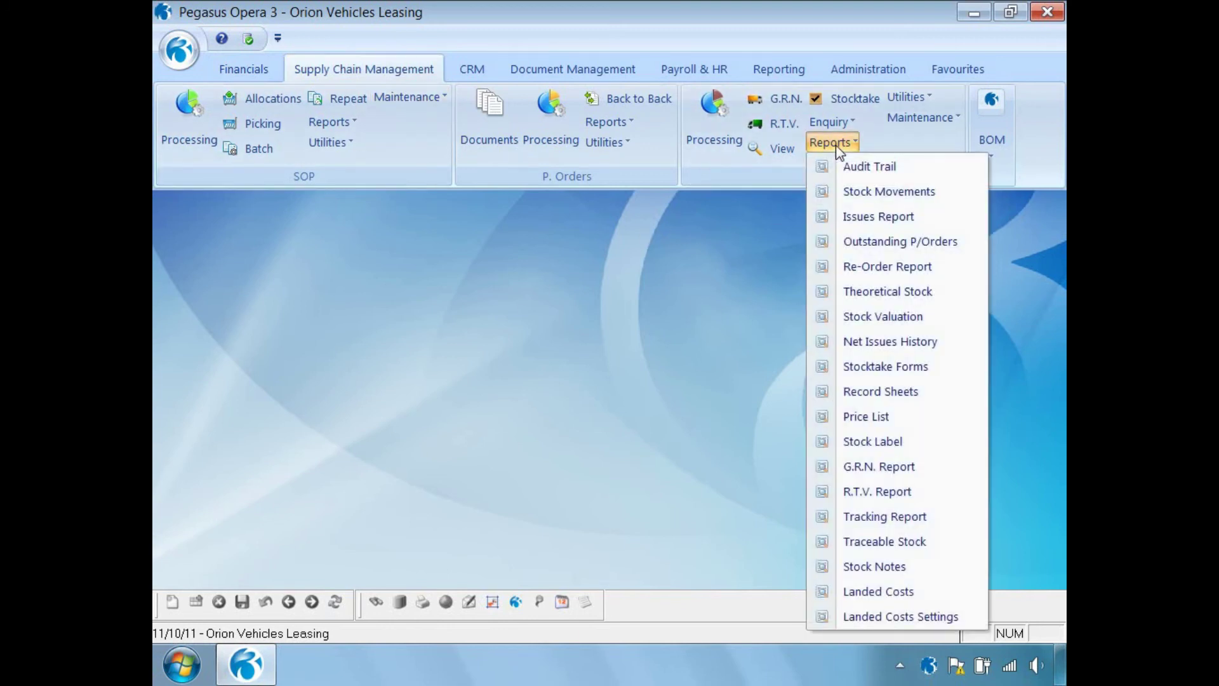
{"action": "left_click", "coordinate": [870, 315]}
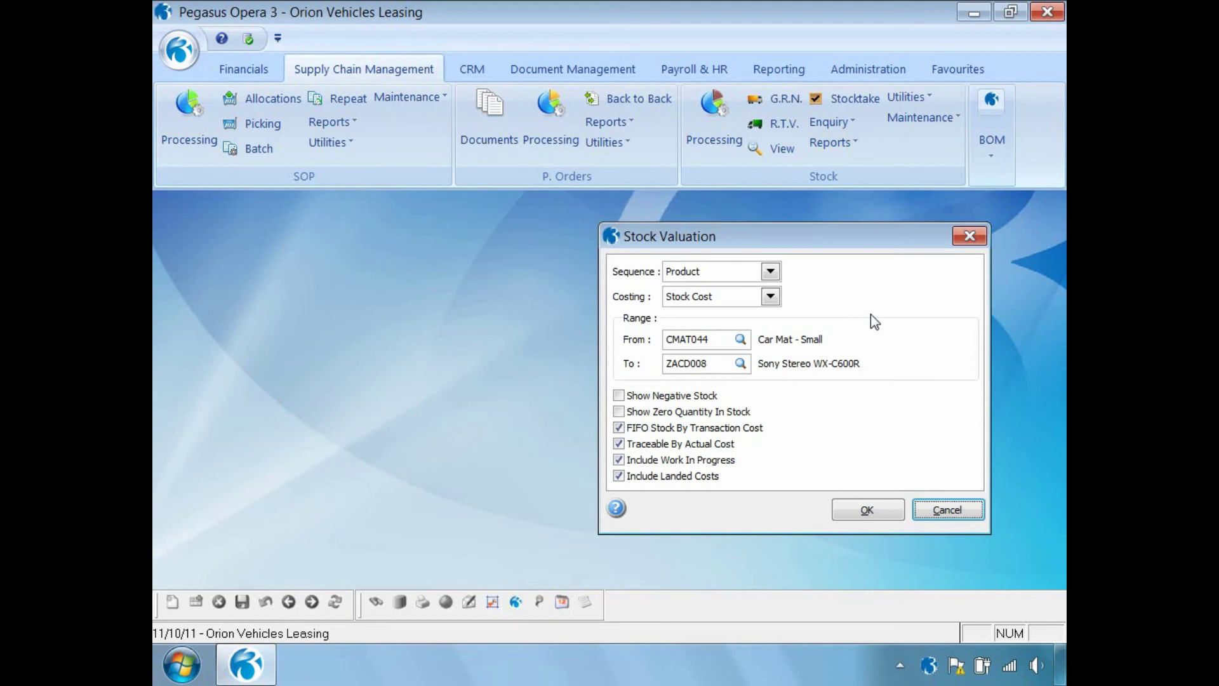
{"action": "left_click", "coordinate": [715, 339]}
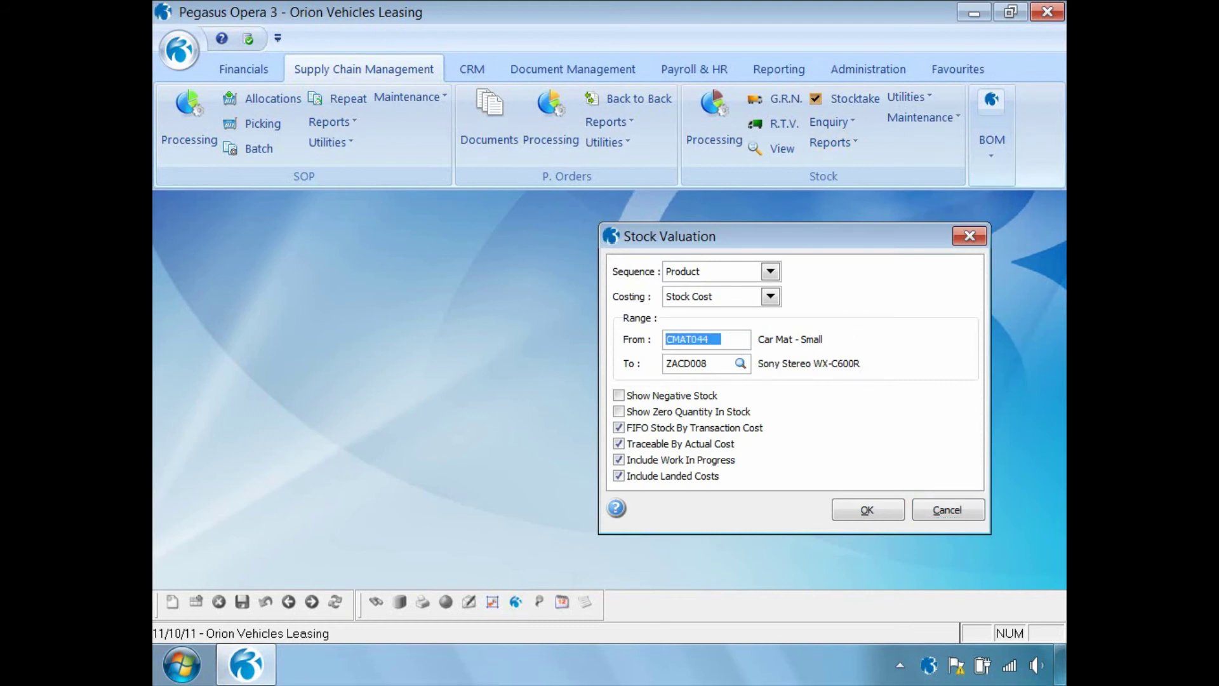
{"action": "type", "text": "ZAC"}
{"action": "key", "text": "Tab"}
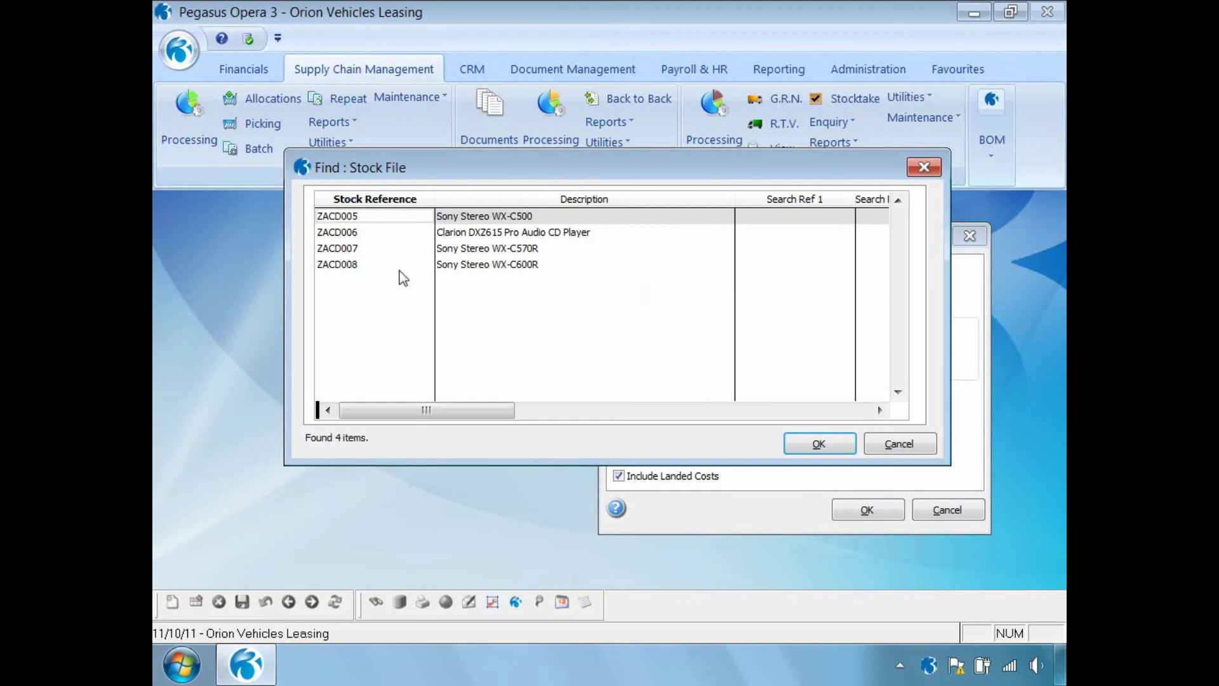
{"action": "double_click", "coordinate": [358, 265]}
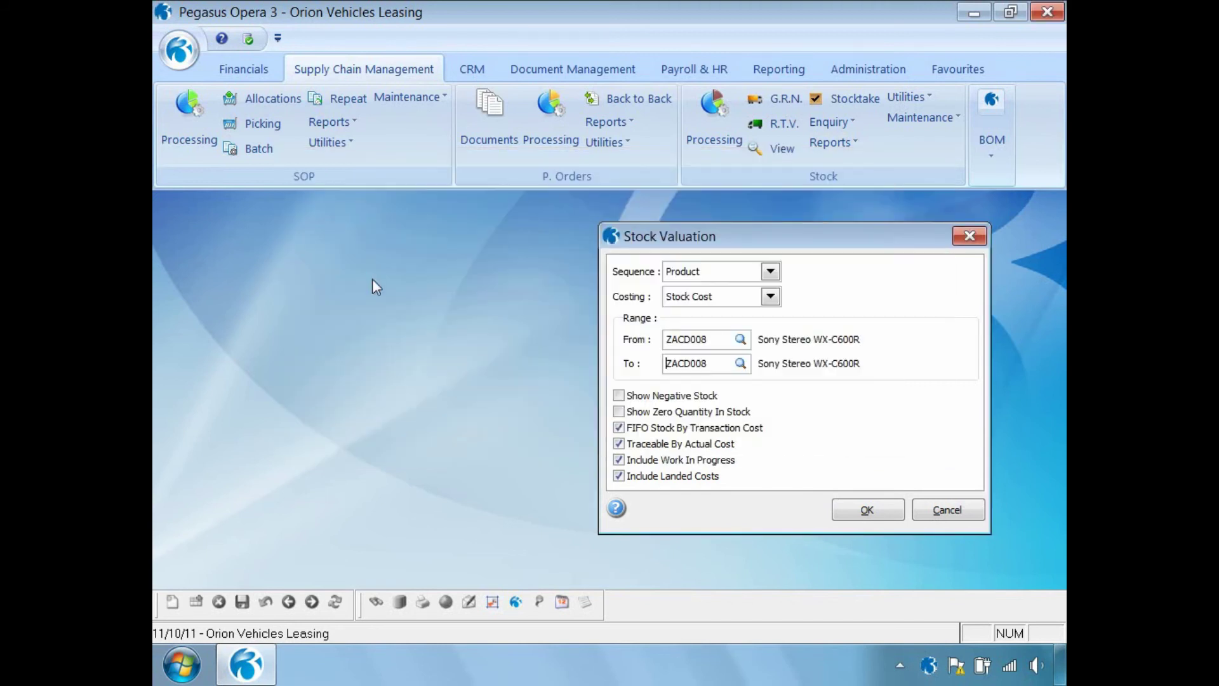
Publish the Stock Valuation report to the screen, examine its landed cost values and margin, and close the preview.
{"action": "left_click", "coordinate": [855, 516]}
{"action": "left_click", "coordinate": [672, 535]}
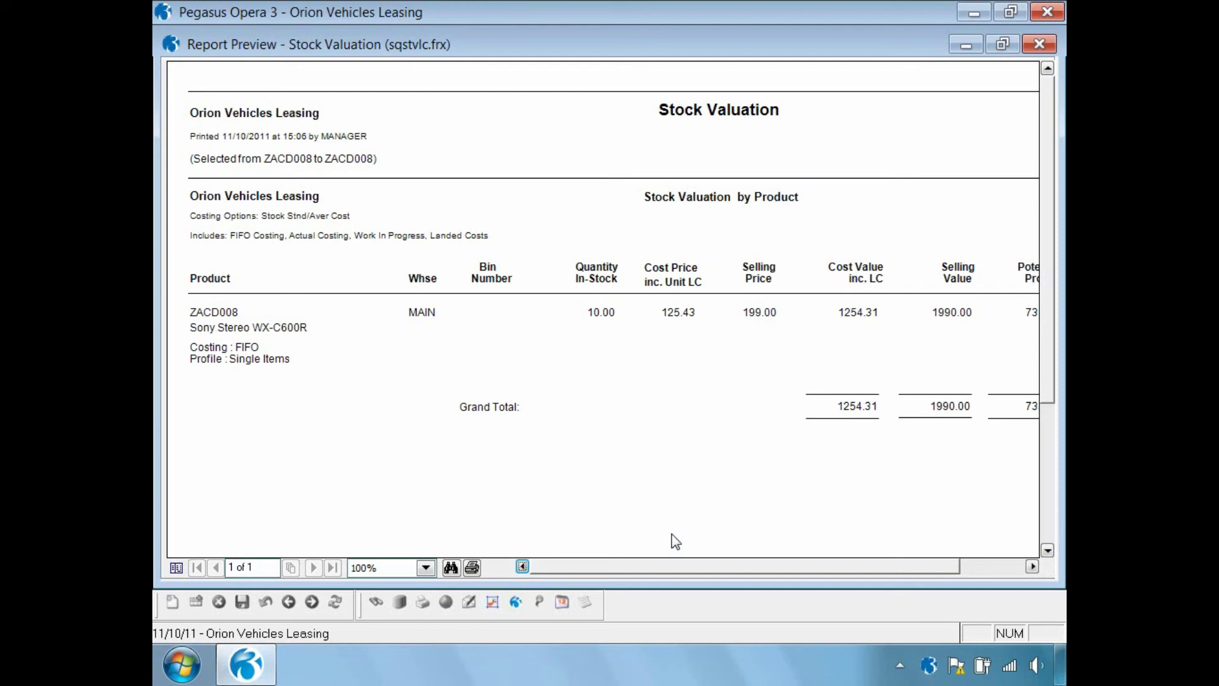
{"action": "left_click", "coordinate": [1032, 566]}
{"action": "left_click", "coordinate": [966, 320]}
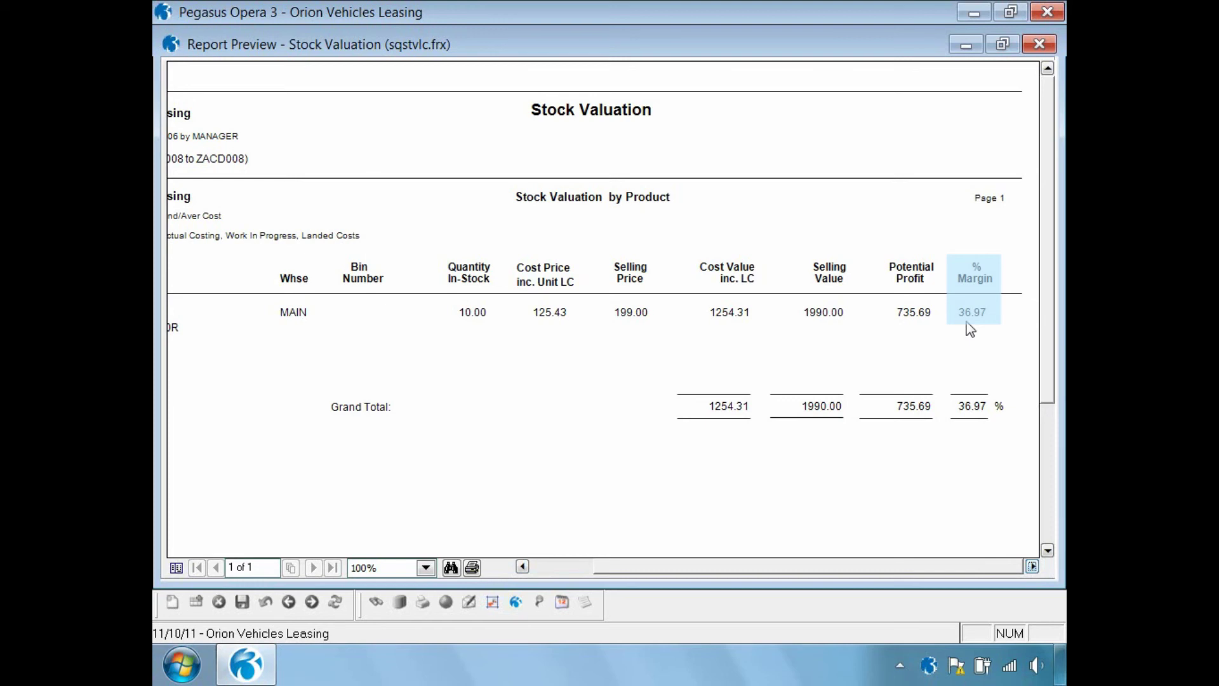
{"action": "left_click", "coordinate": [1039, 43]}
Publish the Landed Costs Settings report for products CMAT044 to ZACD008 to the screen, examine it and close the preview.
{"action": "left_click", "coordinate": [825, 144]}
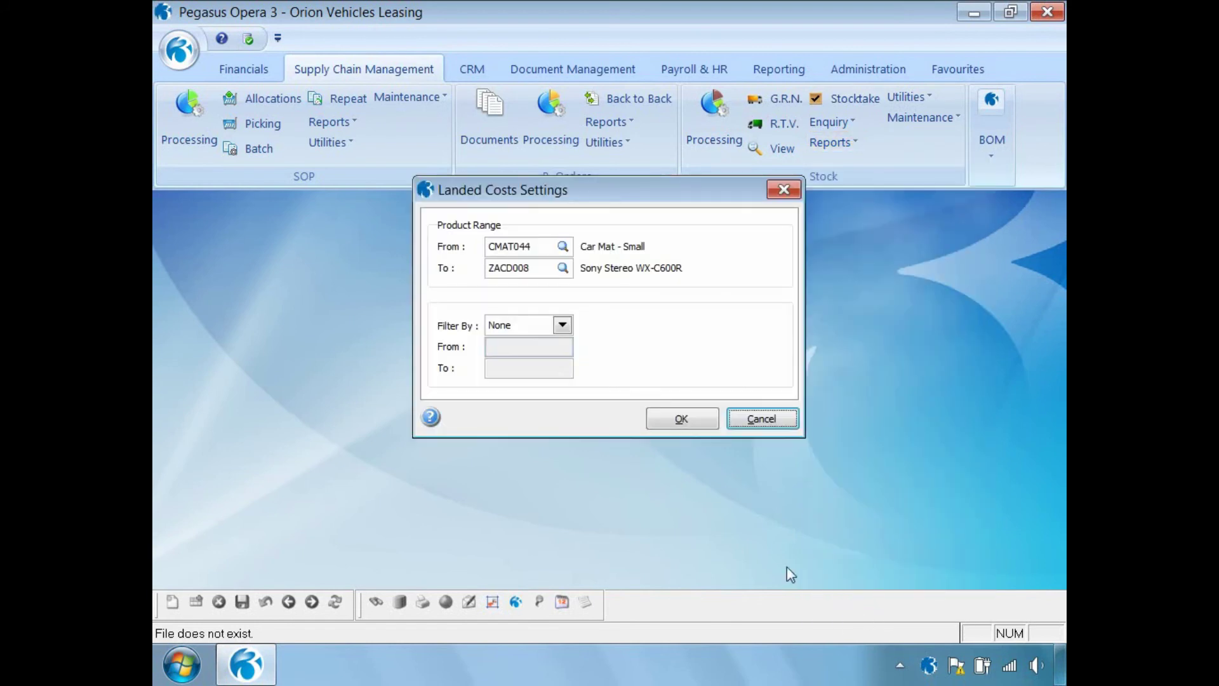
{"action": "left_click", "coordinate": [658, 418]}
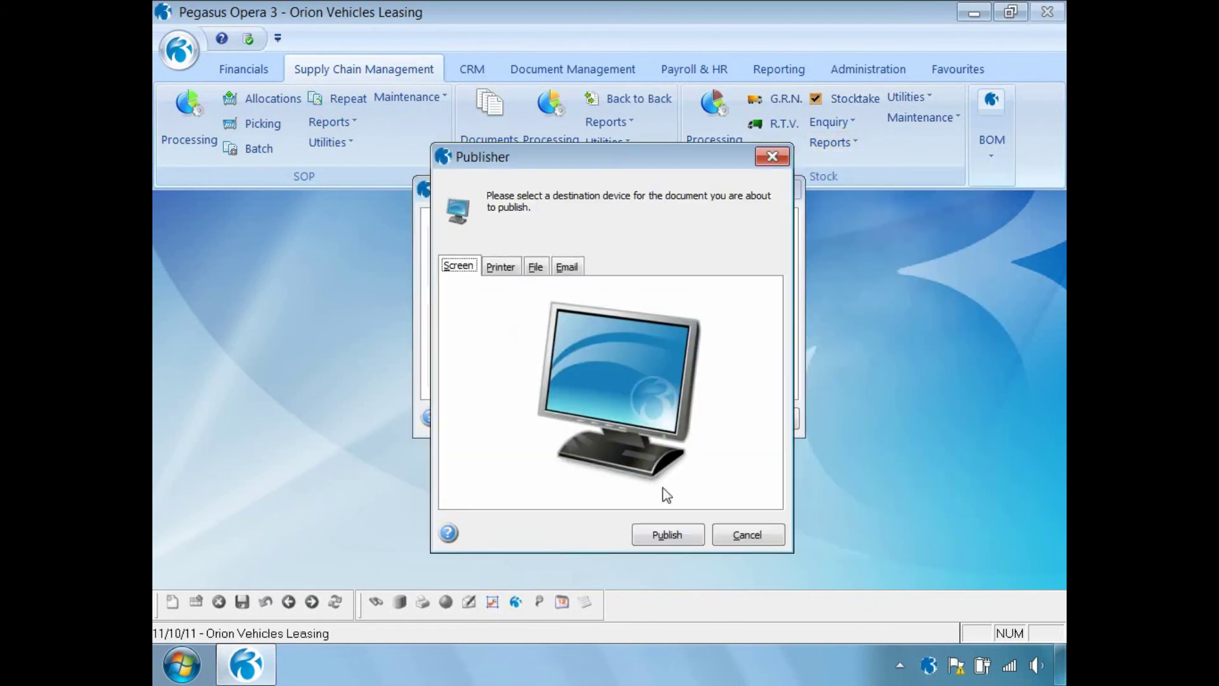
{"action": "left_click", "coordinate": [660, 535]}
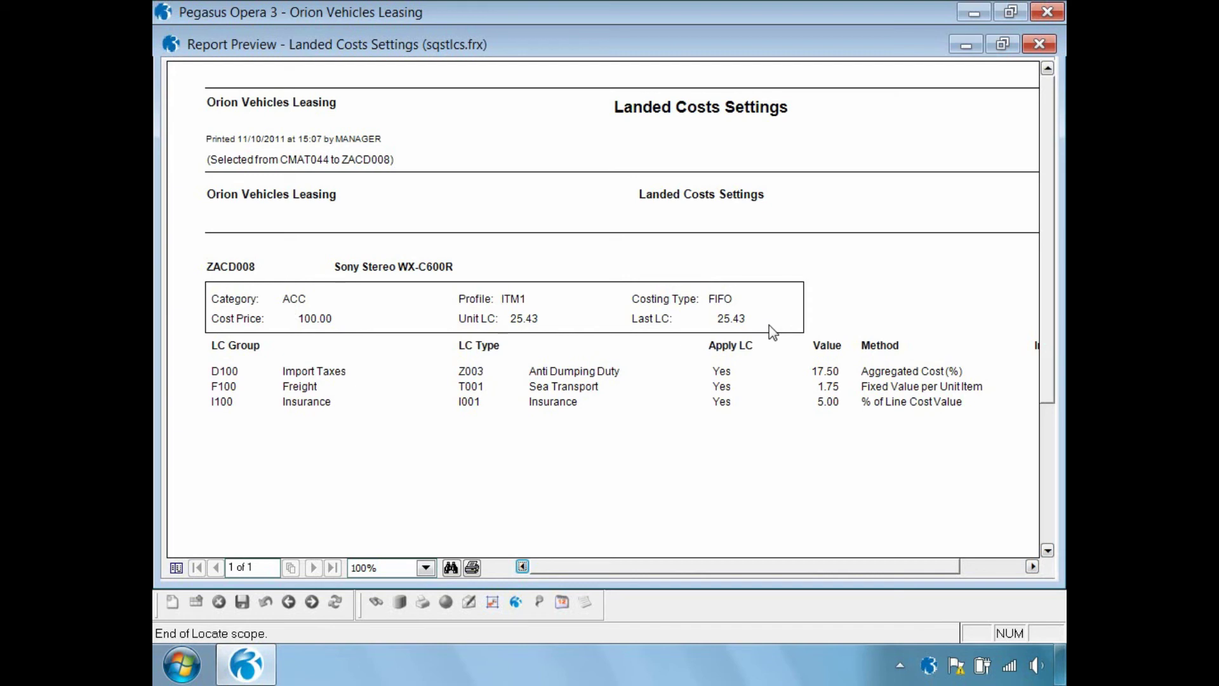
{"action": "left_click", "coordinate": [1040, 43]}
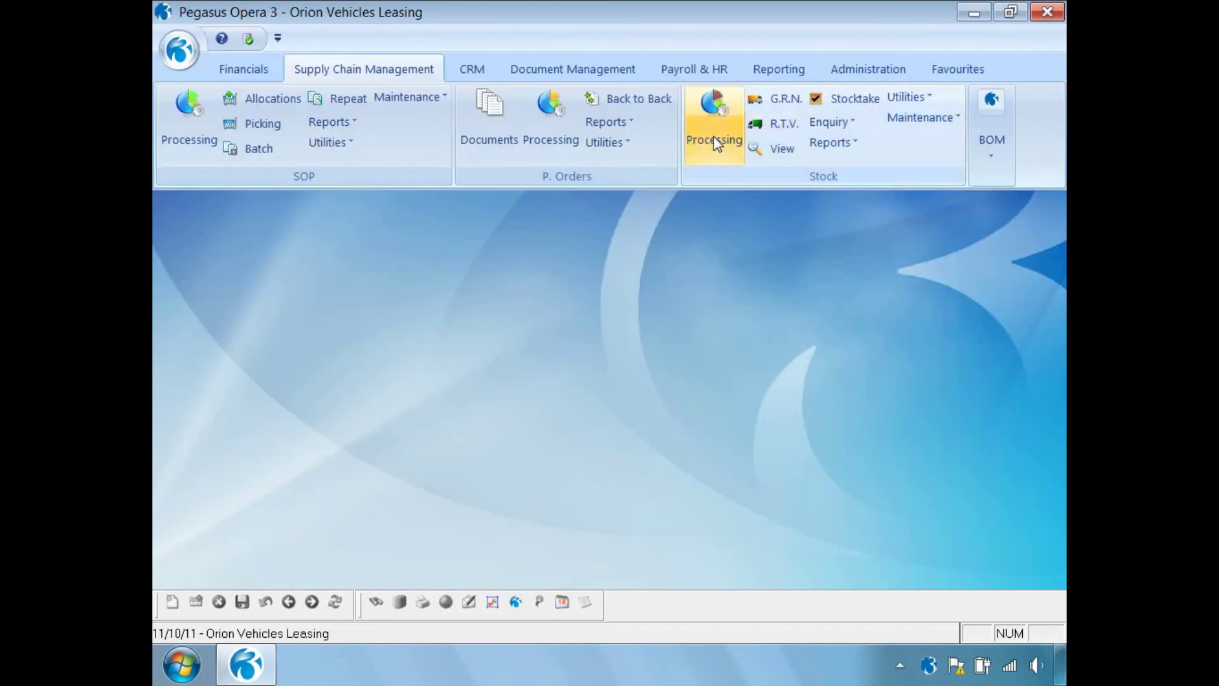
Check the standard and last landed cost on the Sony Stereo WX-C600R record in Stock Processing and close it.
{"action": "left_click", "coordinate": [710, 129]}
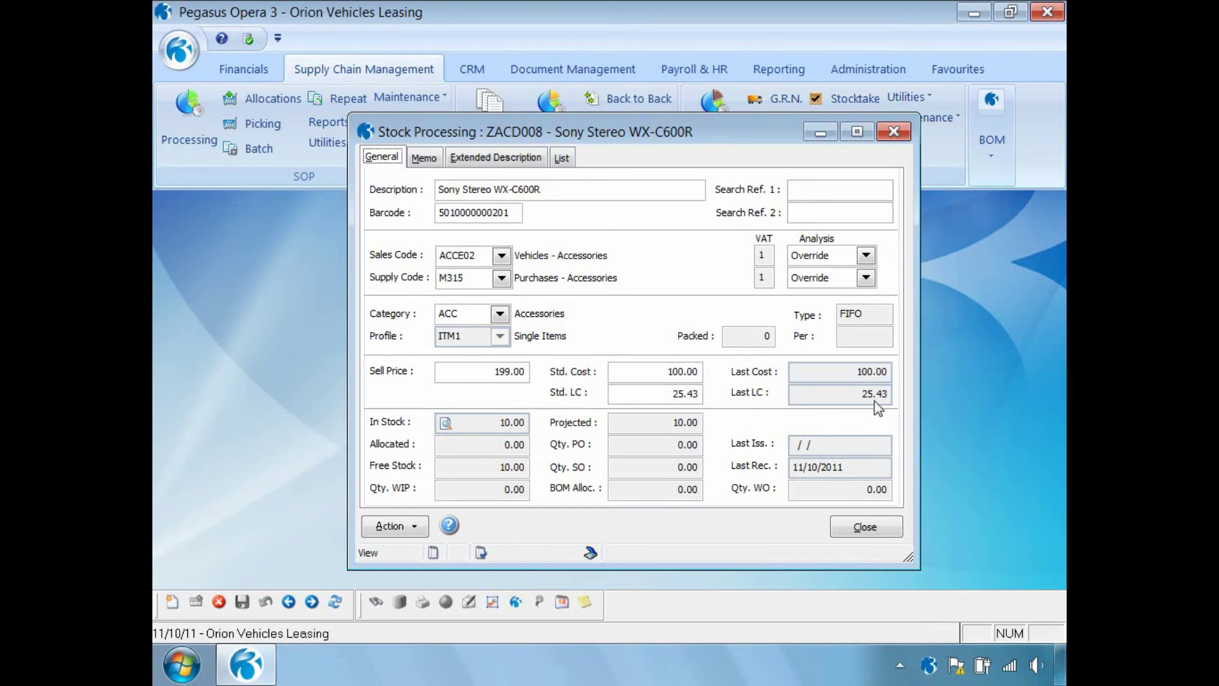
{"action": "left_click", "coordinate": [857, 528]}
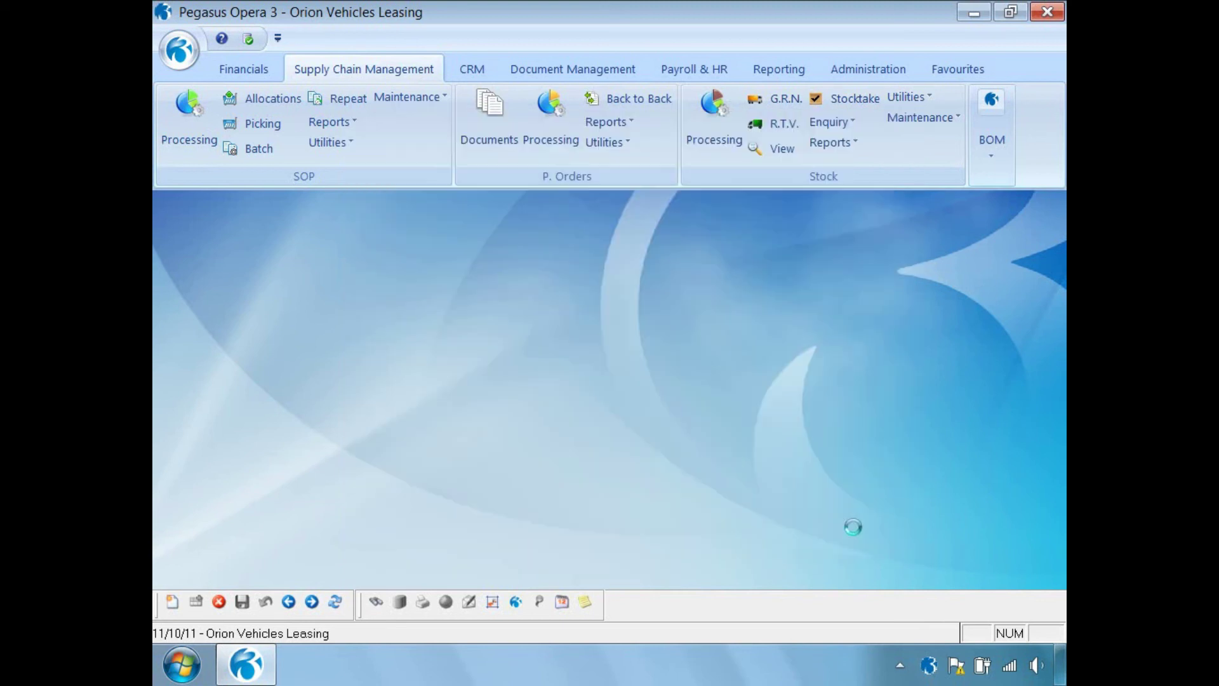
Display the stock movement types from 11/10/2011 to 11/10/2011 in Stock View with receipt transactions included.
{"action": "left_click", "coordinate": [781, 150]}
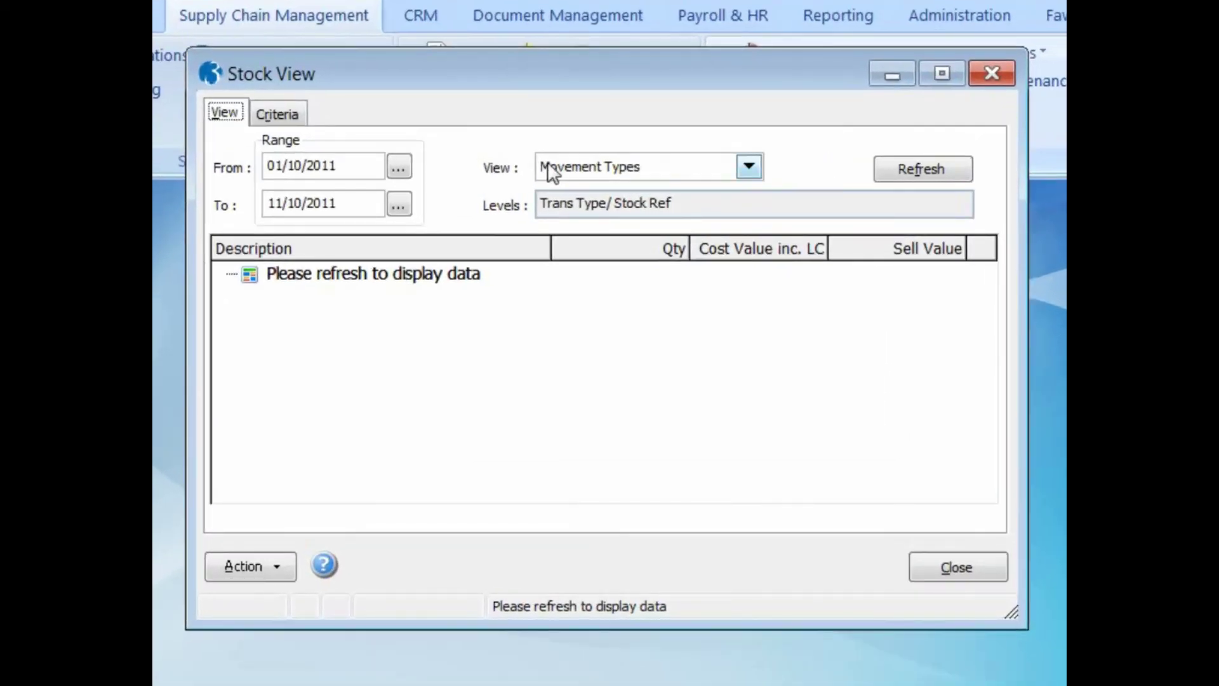
{"action": "left_click", "coordinate": [398, 166]}
{"action": "left_click", "coordinate": [485, 482]}
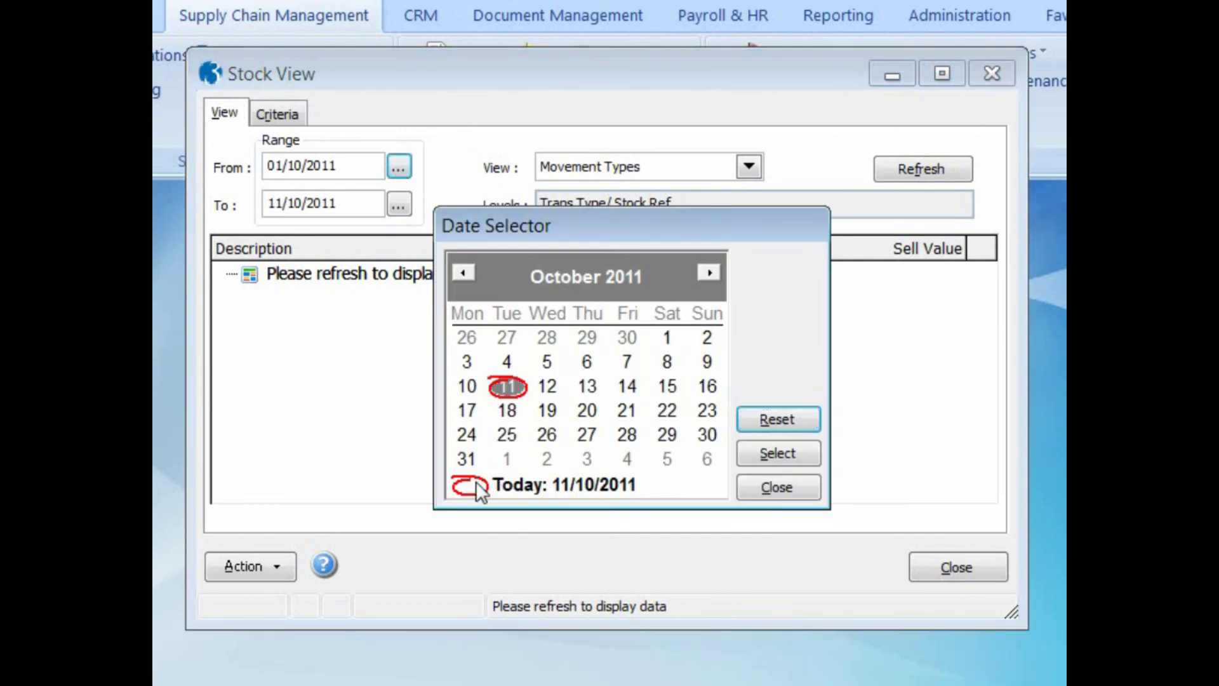
{"action": "left_click", "coordinate": [768, 452]}
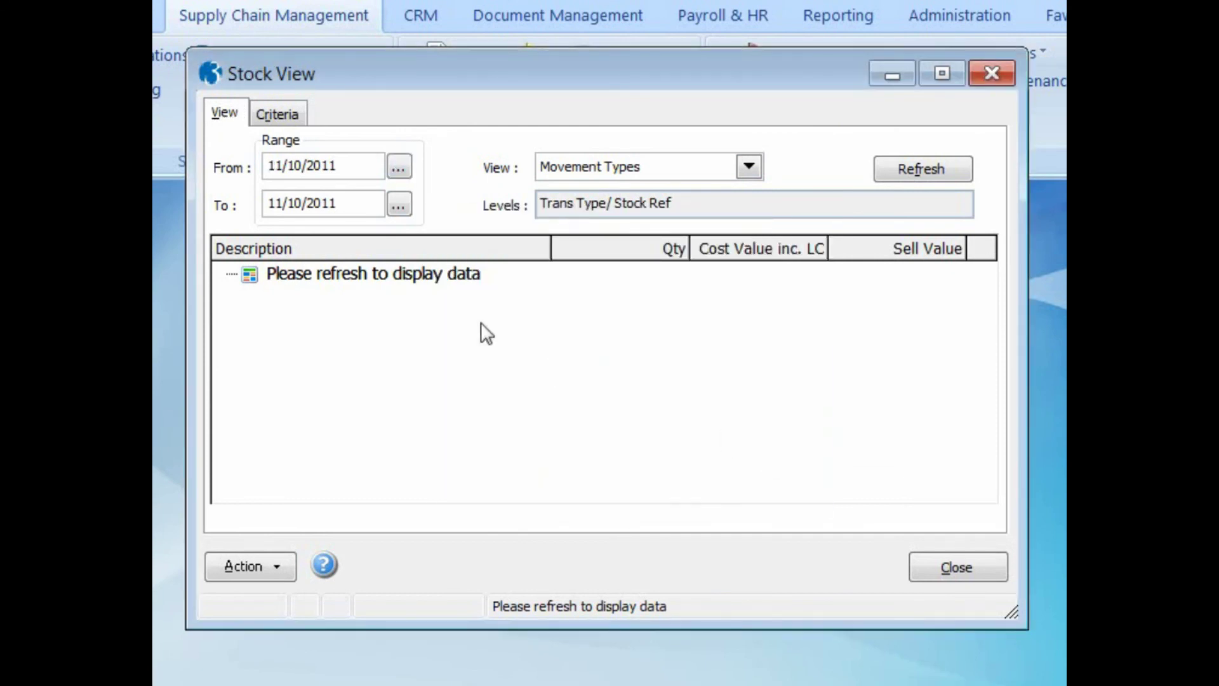
{"action": "left_click", "coordinate": [275, 113]}
{"action": "left_click", "coordinate": [326, 490]}
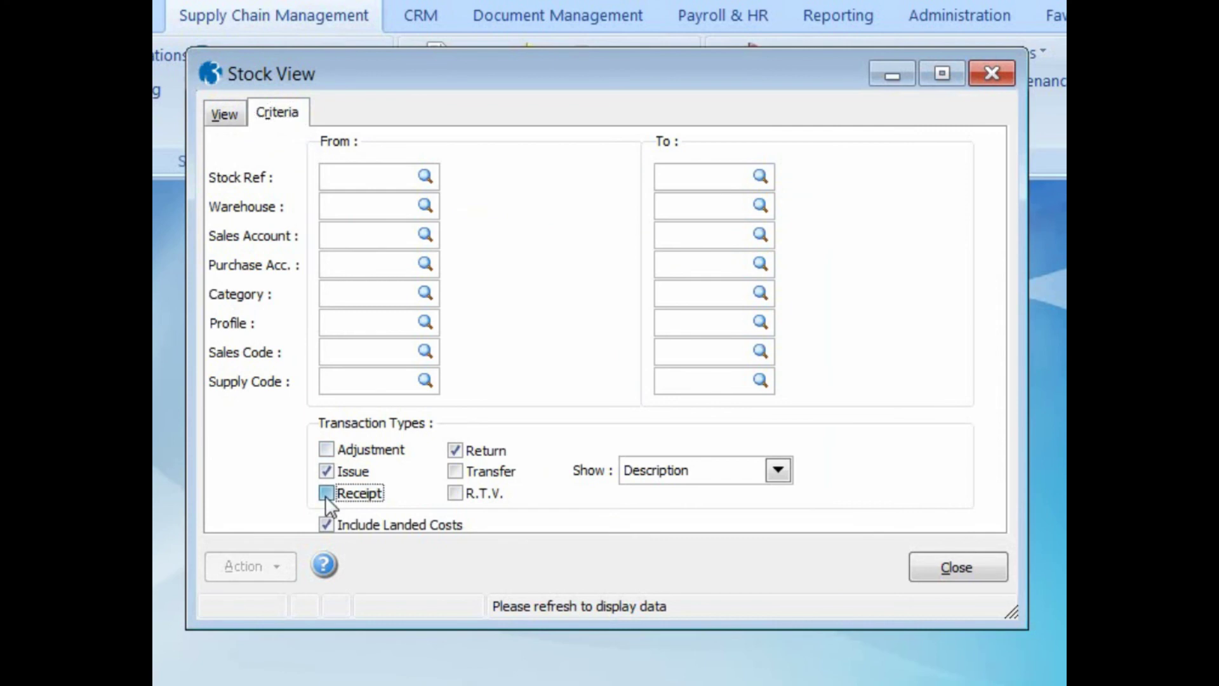
{"action": "left_click", "coordinate": [224, 113]}
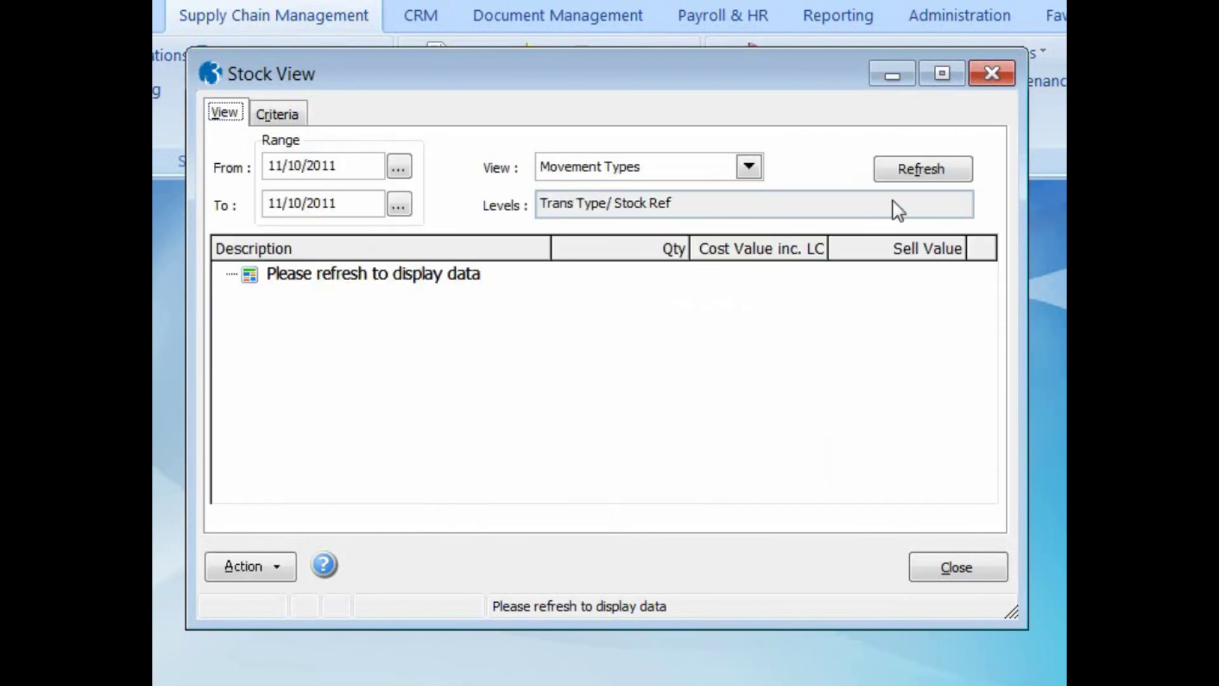
{"action": "left_click", "coordinate": [894, 175]}
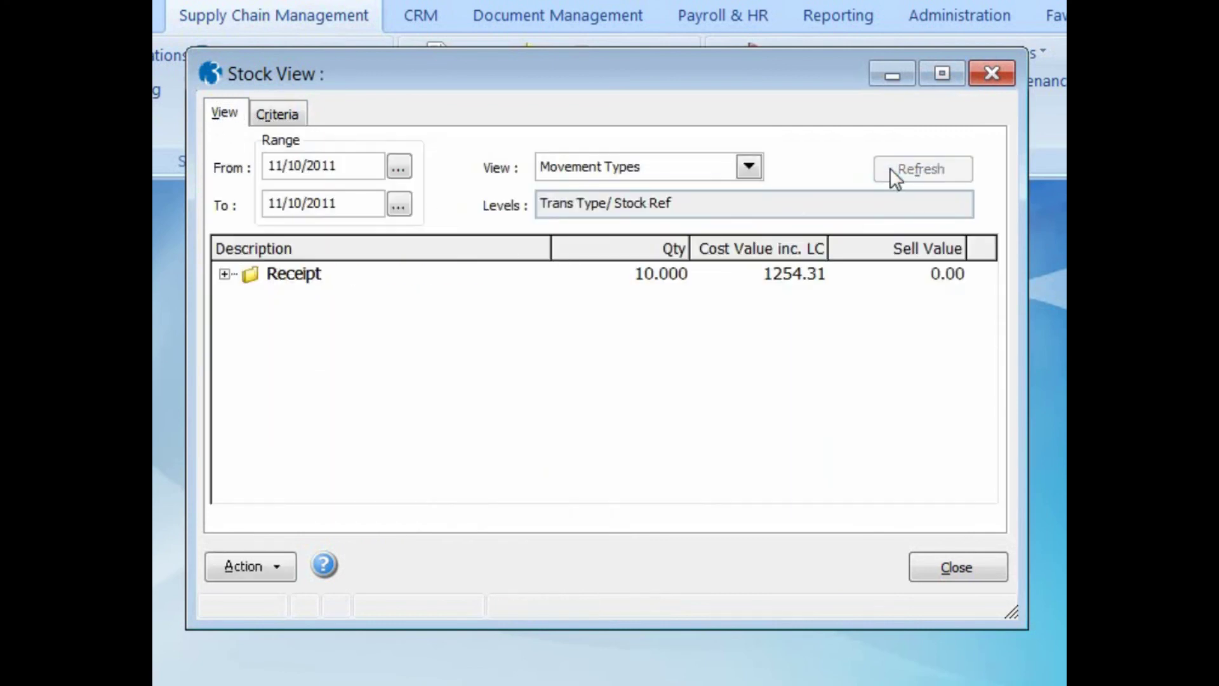
Expand the Receipt movements, examine the Sony Stereo WX-C600R transactions, and close them and the stock view.
{"action": "left_click", "coordinate": [224, 275]}
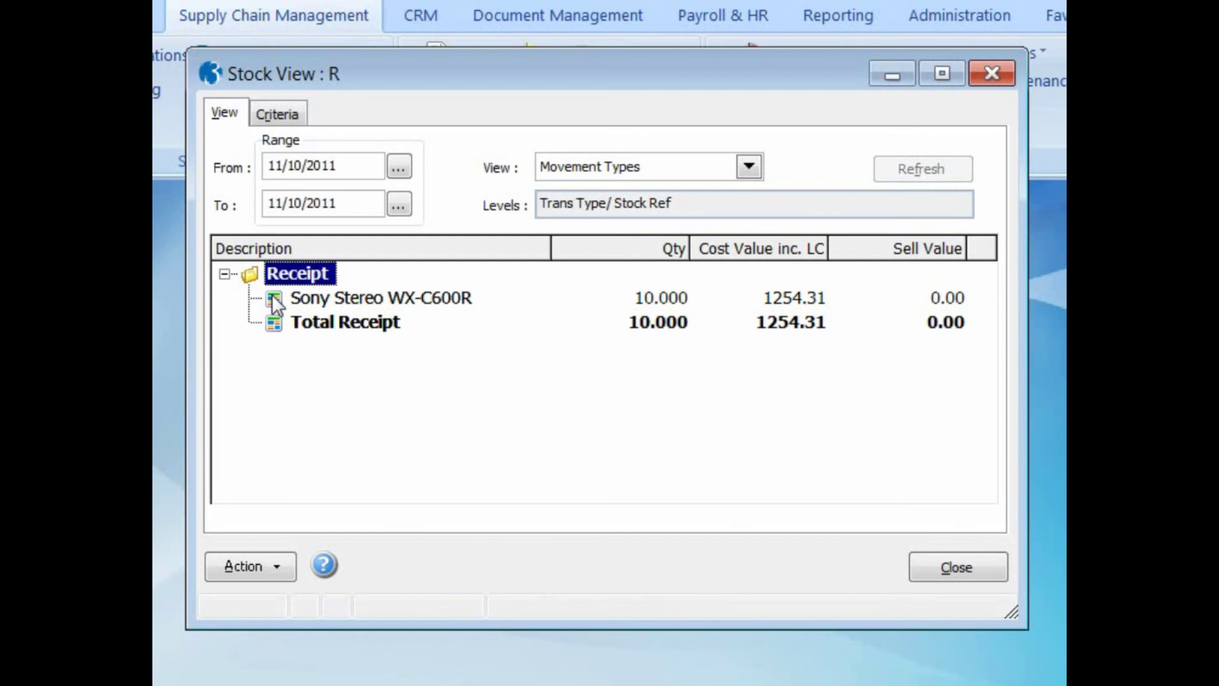
{"action": "double_click", "coordinate": [272, 294]}
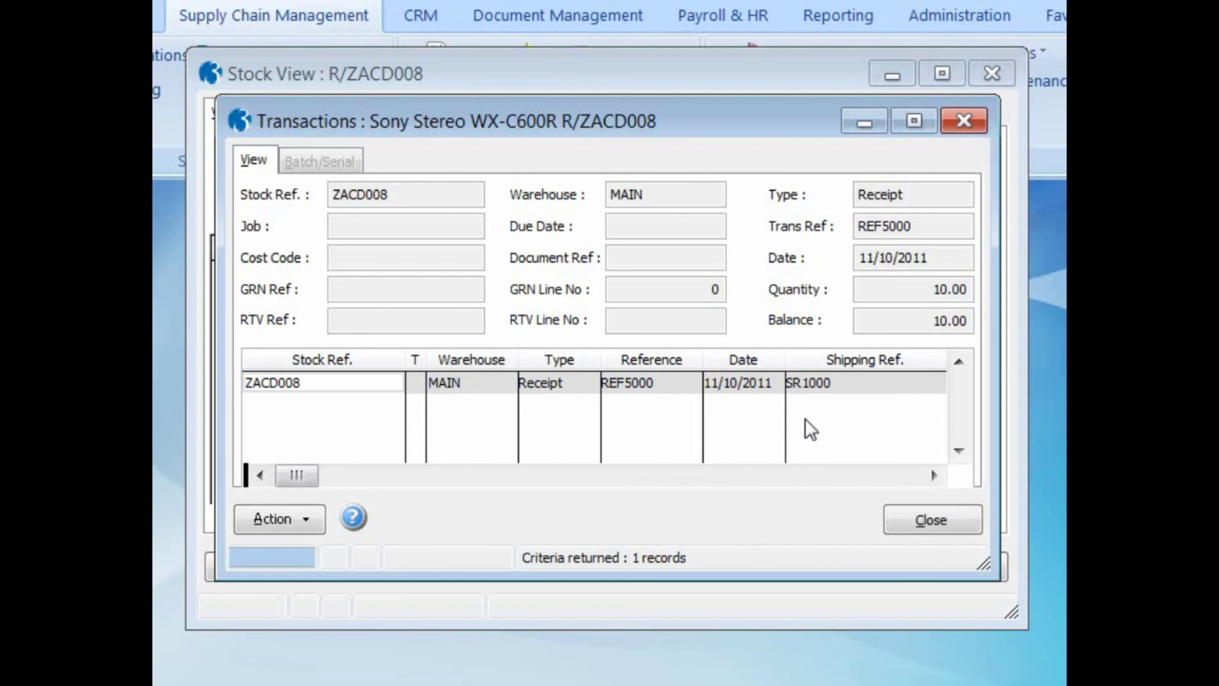
{"action": "left_click", "coordinate": [939, 517]}
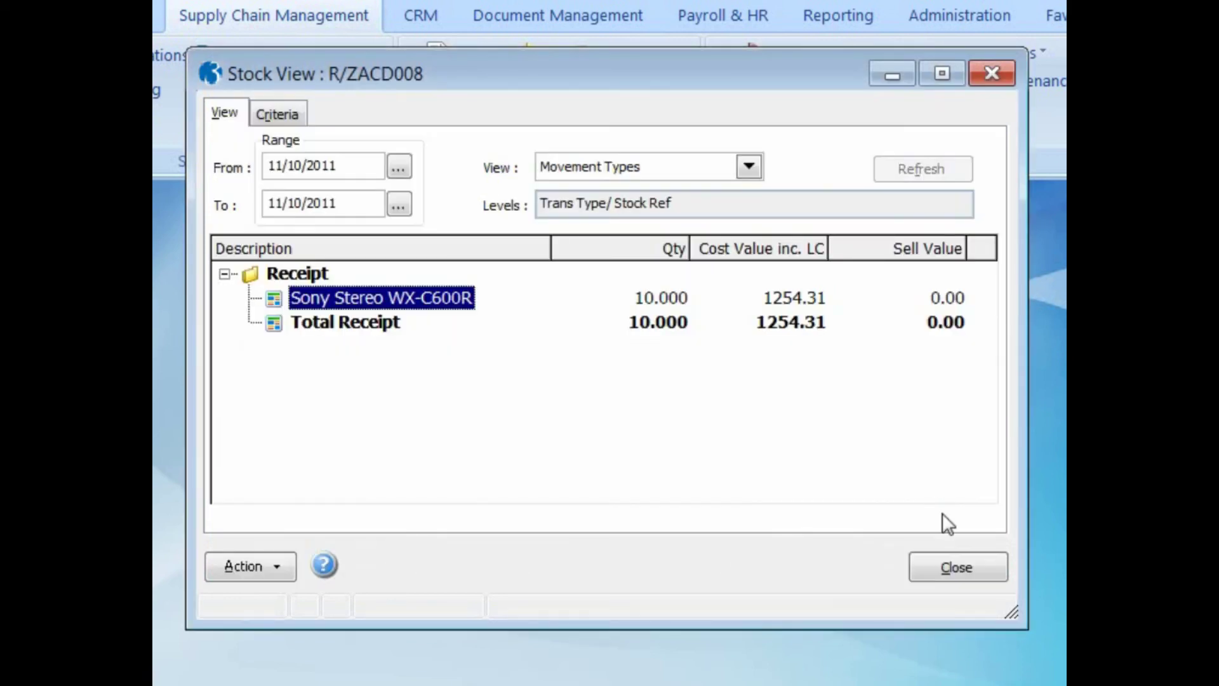
{"action": "left_click", "coordinate": [951, 569]}
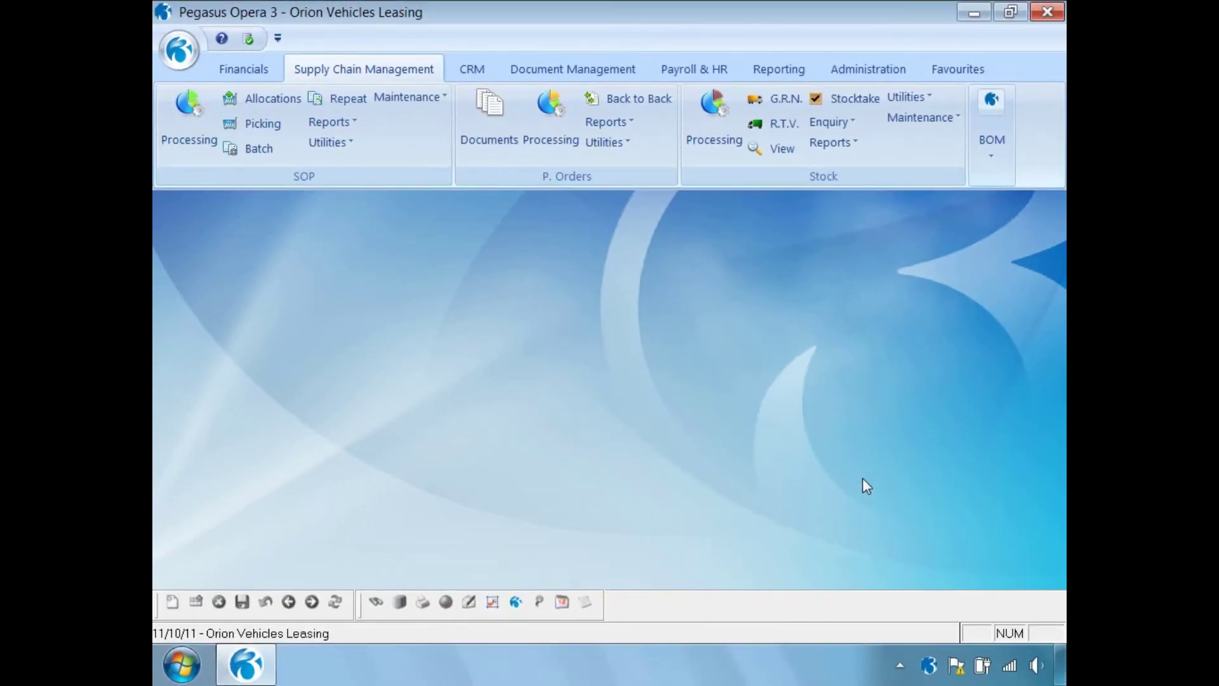
Start a new SOP invoice for Adams Light Engineering Ltd, published to the print spooler as PDF file 1 with description INVOICE.
{"action": "left_click", "coordinate": [187, 117]}
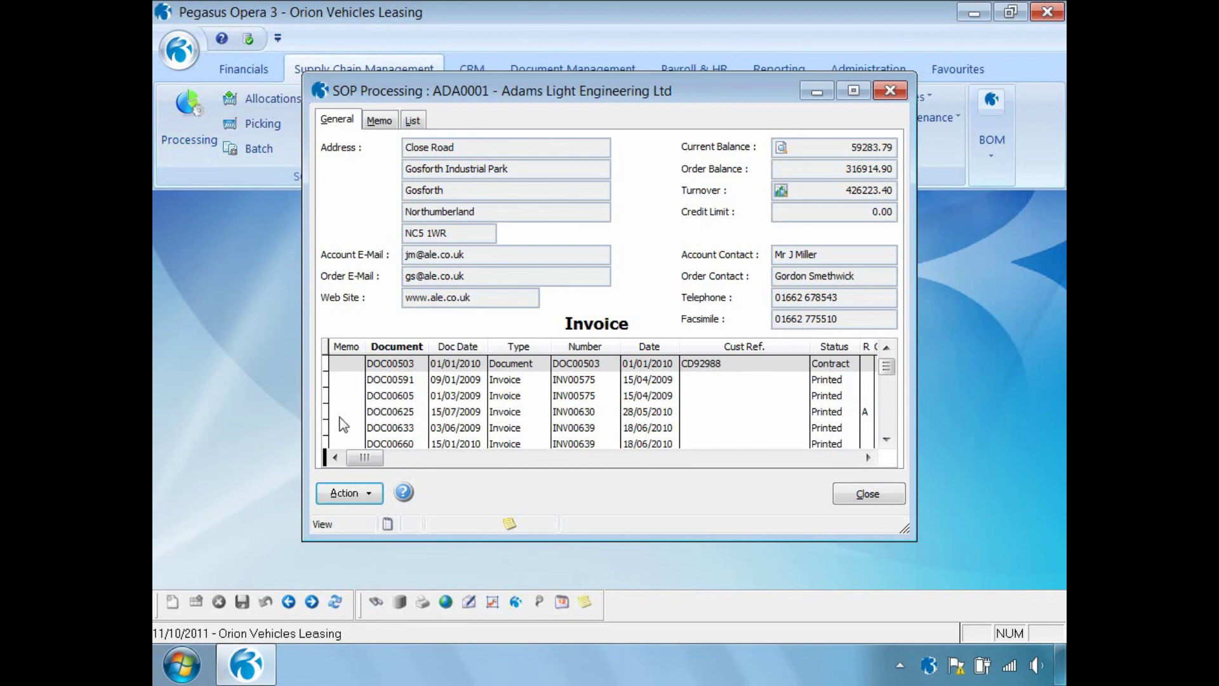
{"action": "left_click", "coordinate": [355, 495]}
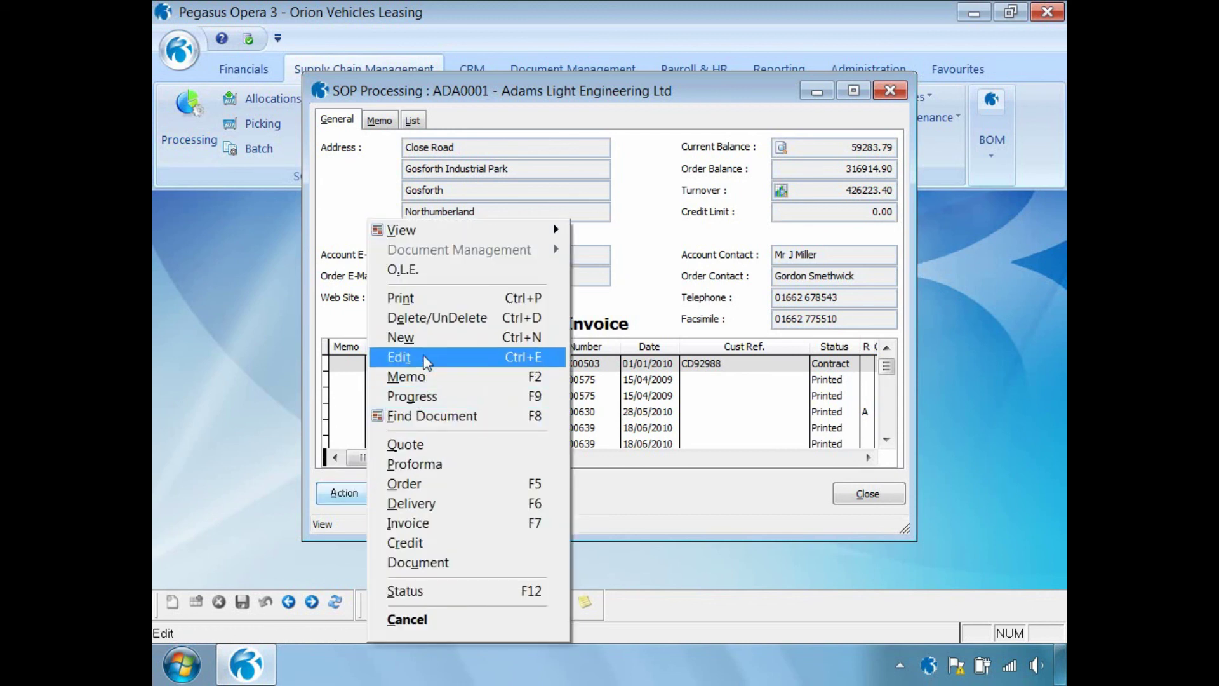
{"action": "left_click", "coordinate": [429, 338]}
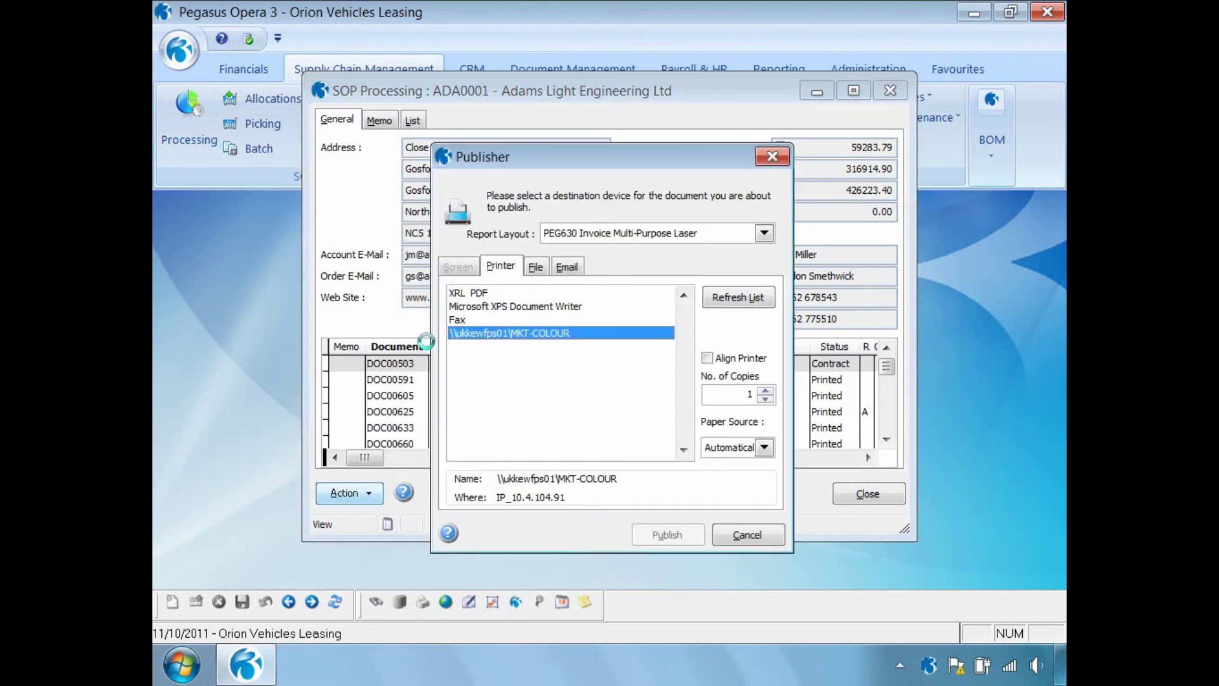
{"action": "left_click", "coordinate": [532, 270]}
{"action": "left_click", "coordinate": [526, 354]}
{"action": "type", "text": "1"}
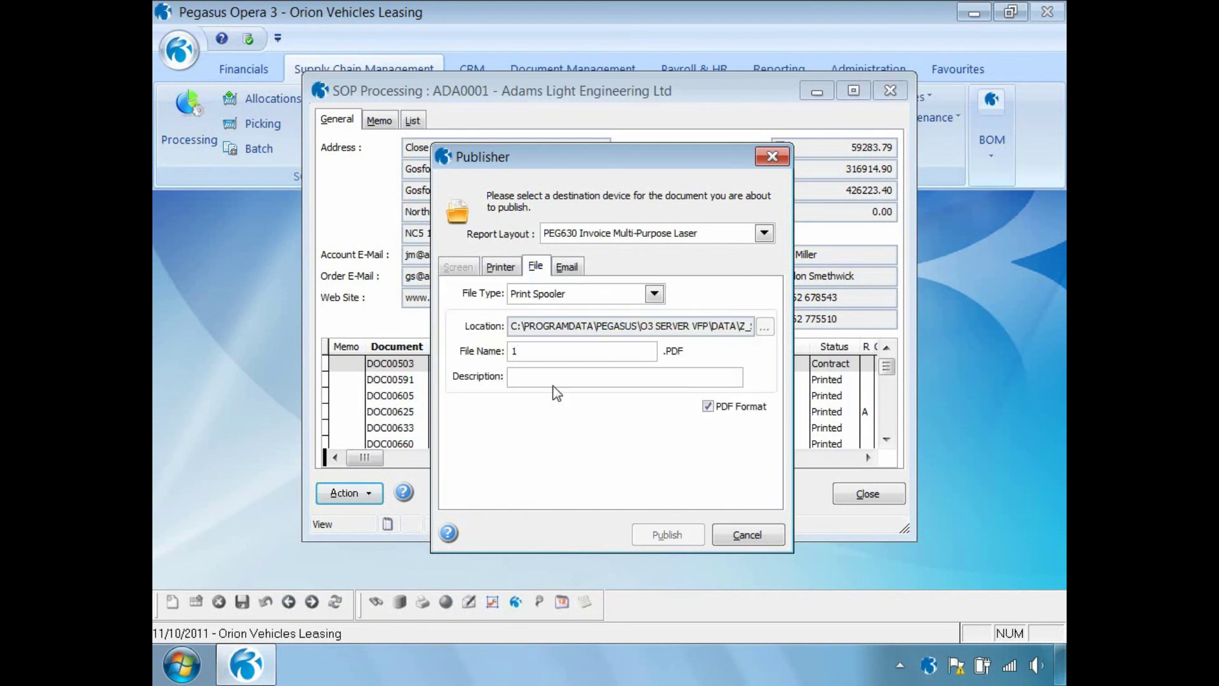
{"action": "key", "text": "Tab"}
{"action": "type", "text": "INVOICE"}
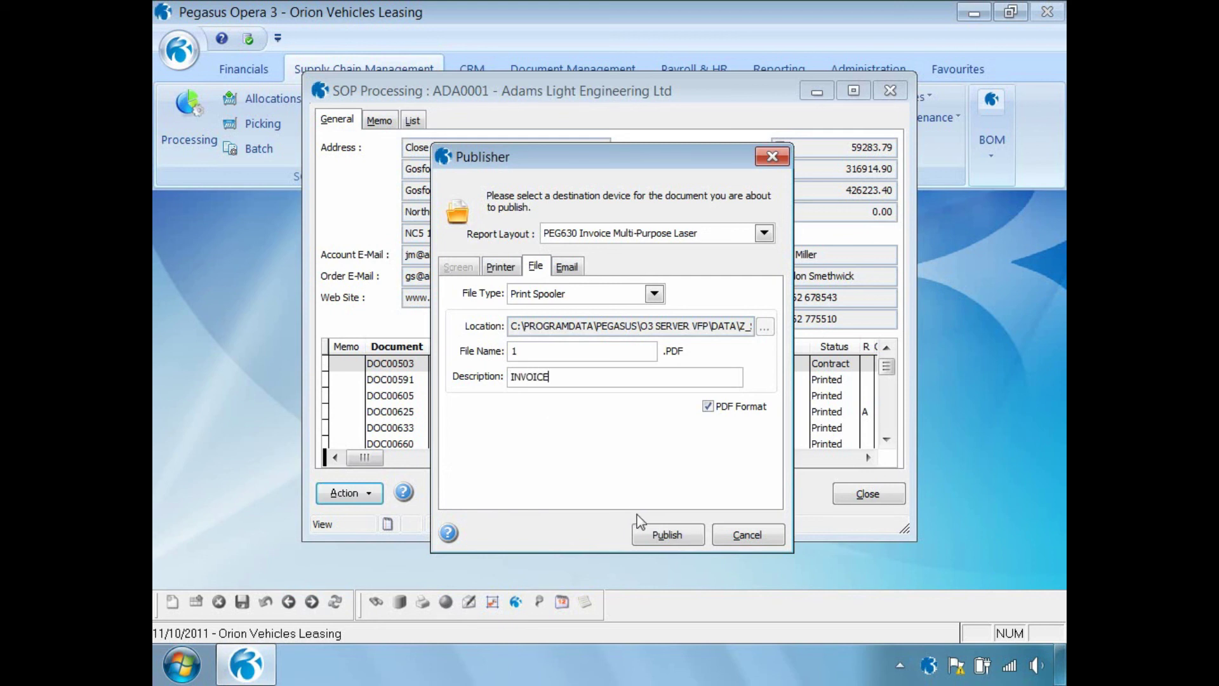
{"action": "left_click", "coordinate": [667, 535]}
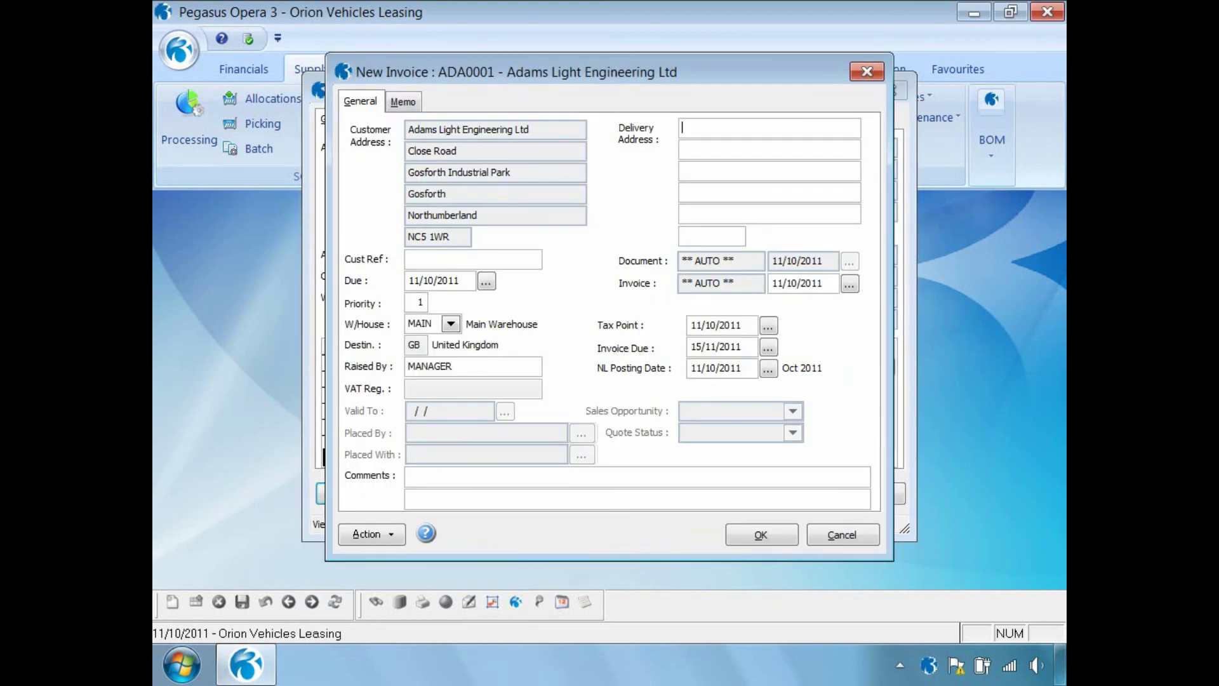
Accept the invoice header and enter a line for stock item ZACD008, Sony Stereo WX-C600R, with a quantity of 1.
{"action": "left_click", "coordinate": [768, 535]}
{"action": "type", "text": "ZAC"}
{"action": "key", "text": "Return"}
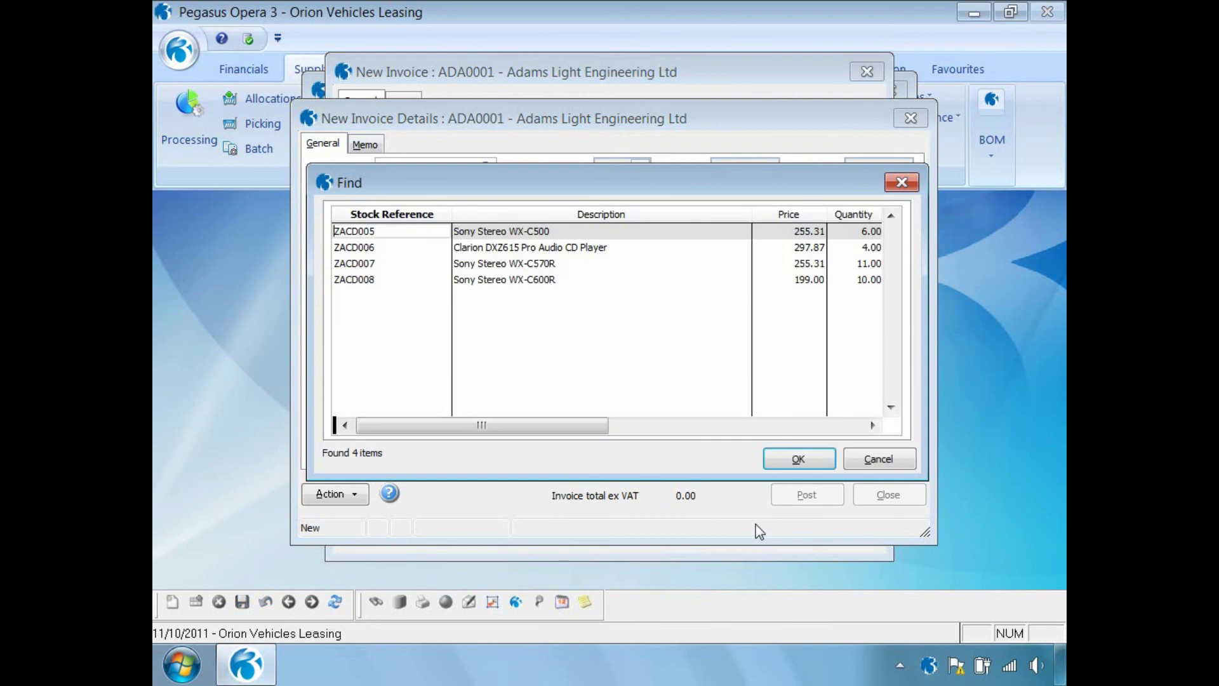
{"action": "left_click", "coordinate": [376, 282]}
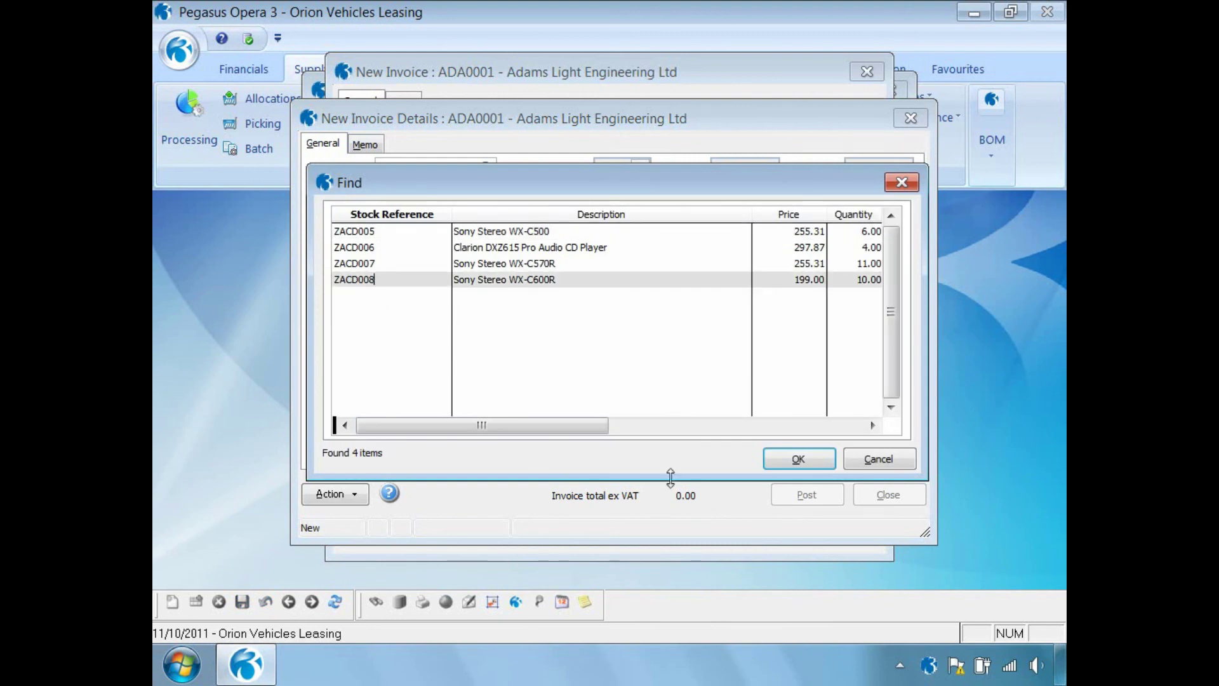
{"action": "left_click", "coordinate": [798, 458]}
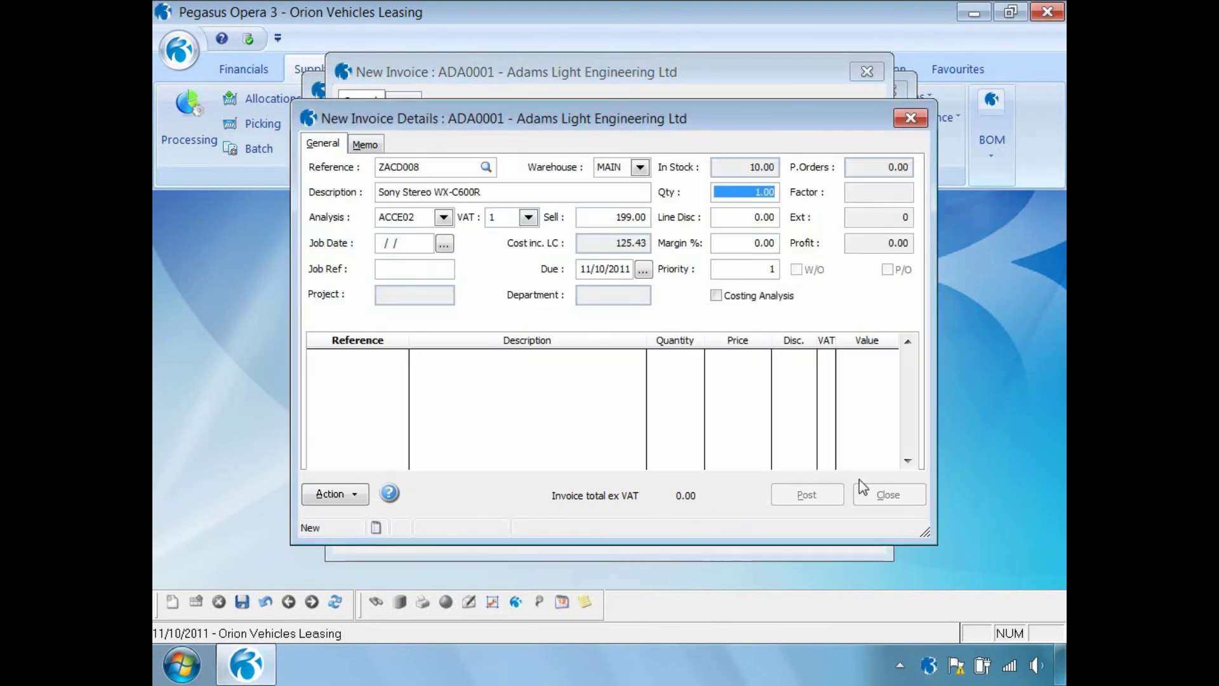
{"action": "key", "text": "Tab"}
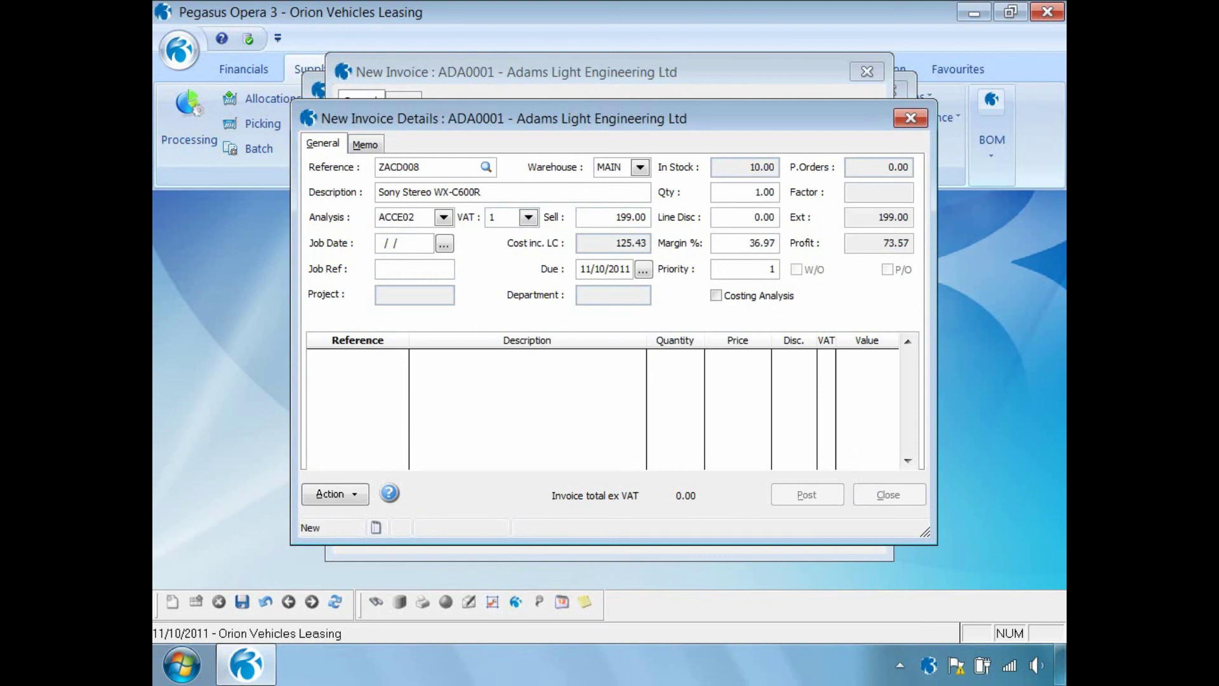
{"action": "left_click", "coordinate": [607, 215]}
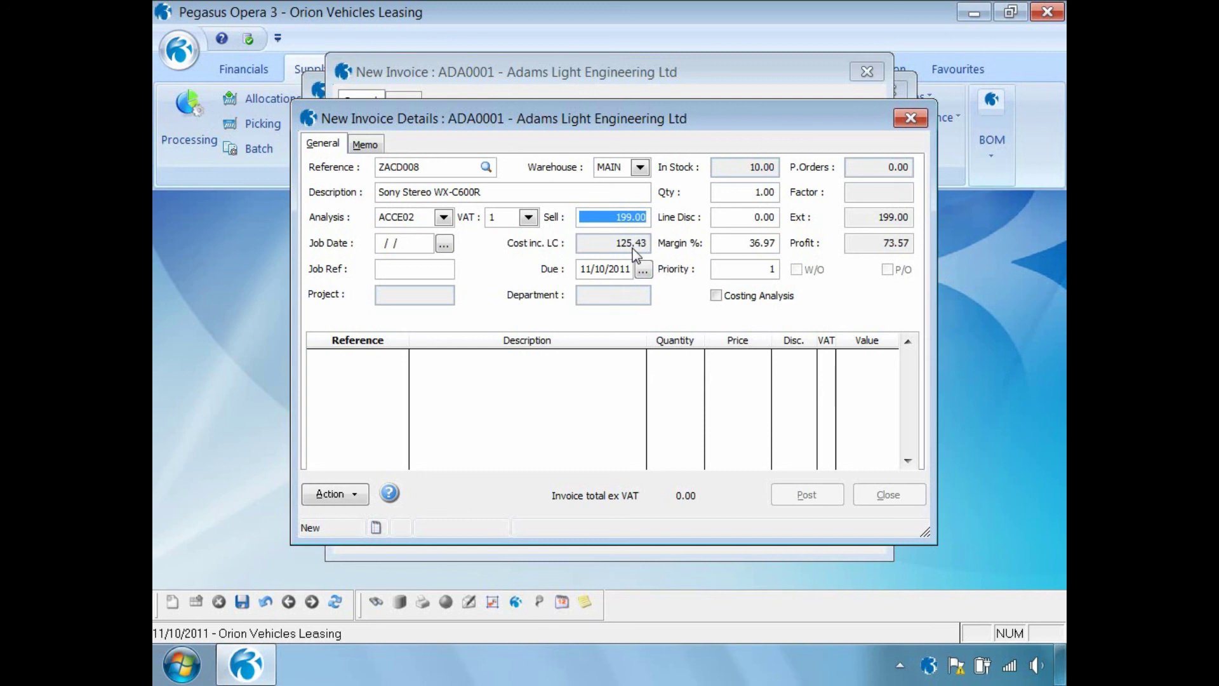
Save the invoice line, post the invoice and decline capturing a document for the posting.
{"action": "left_click", "coordinate": [242, 603]}
{"action": "left_click", "coordinate": [789, 494]}
{"action": "left_click", "coordinate": [695, 408]}
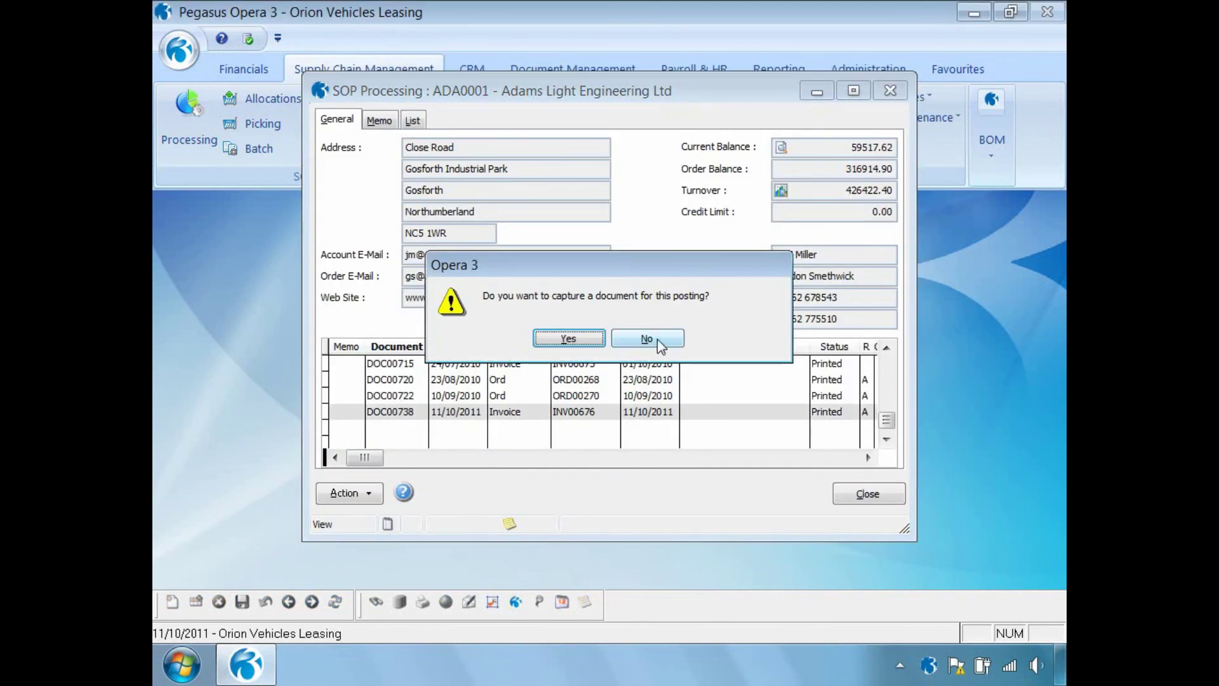
{"action": "left_click", "coordinate": [657, 339]}
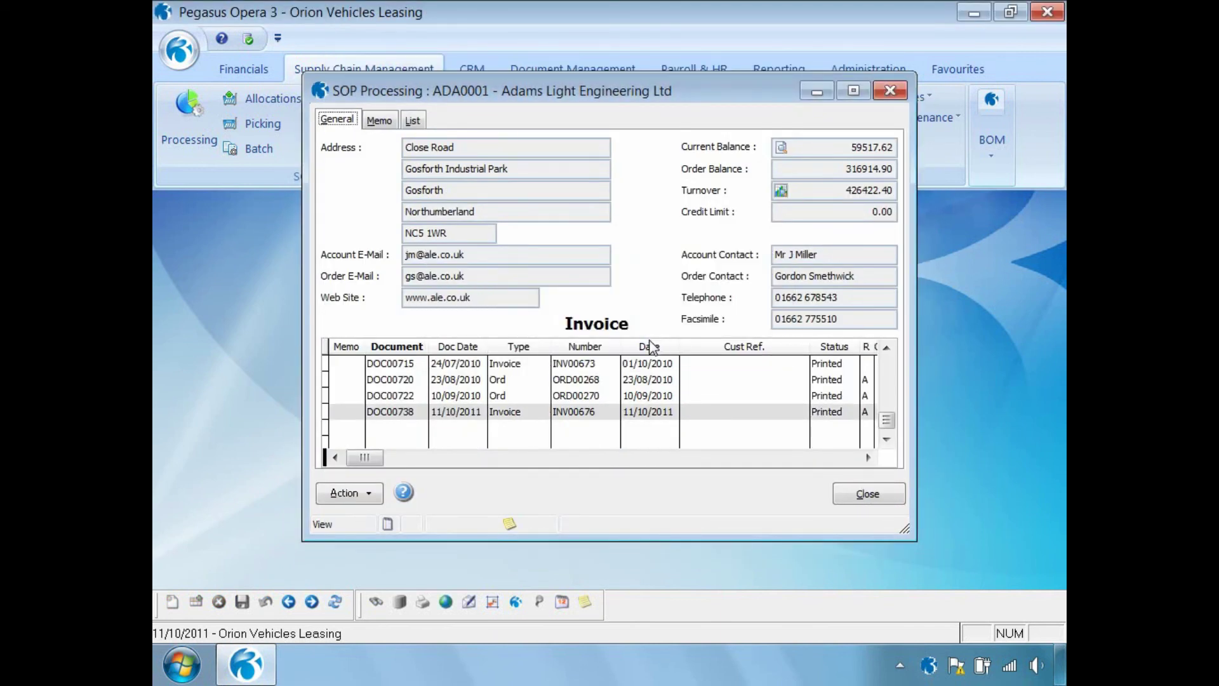
Examine the posted invoice's totals, including its cost with landed costs and margin, and close them and SOP Processing.
{"action": "left_click", "coordinate": [356, 494]}
{"action": "mouse_move", "coordinate": [402, 235]}
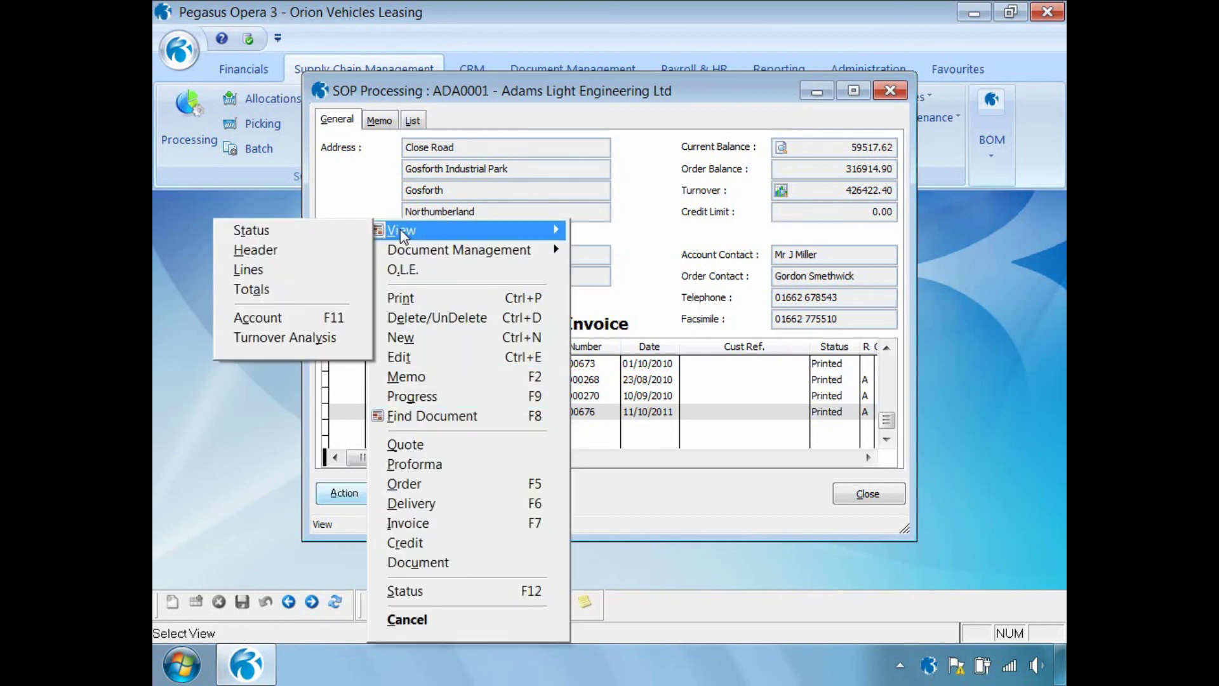
{"action": "left_click", "coordinate": [257, 290]}
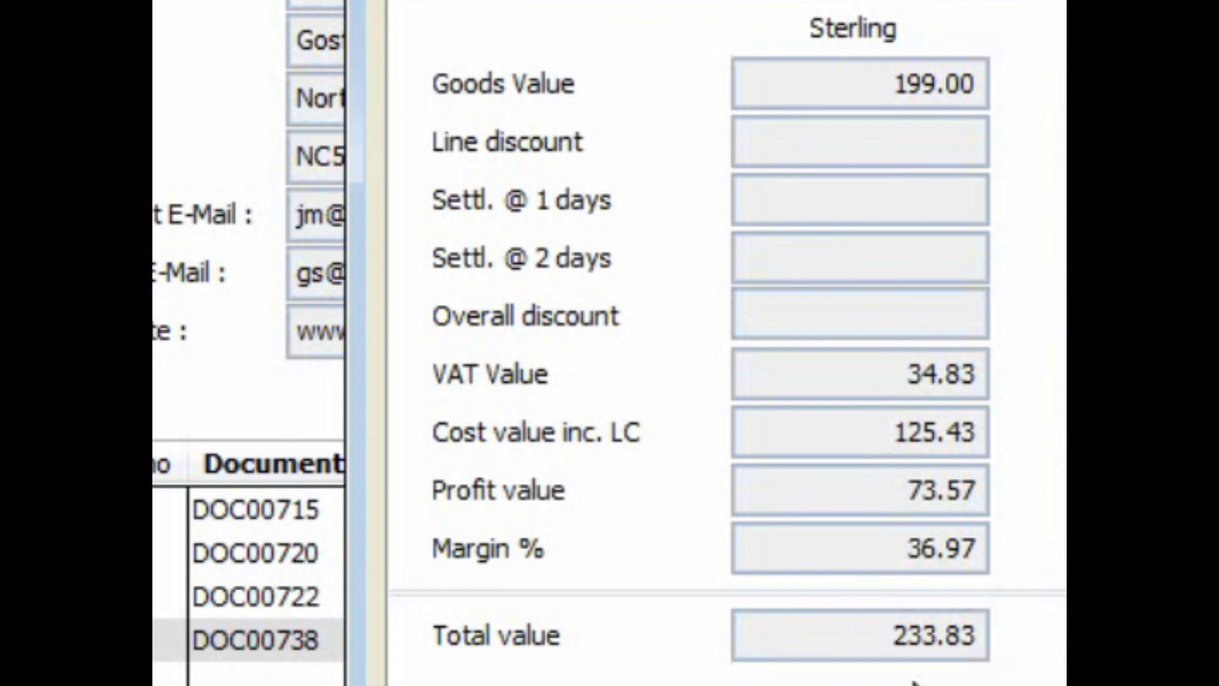
{"action": "left_click", "coordinate": [1059, 622]}
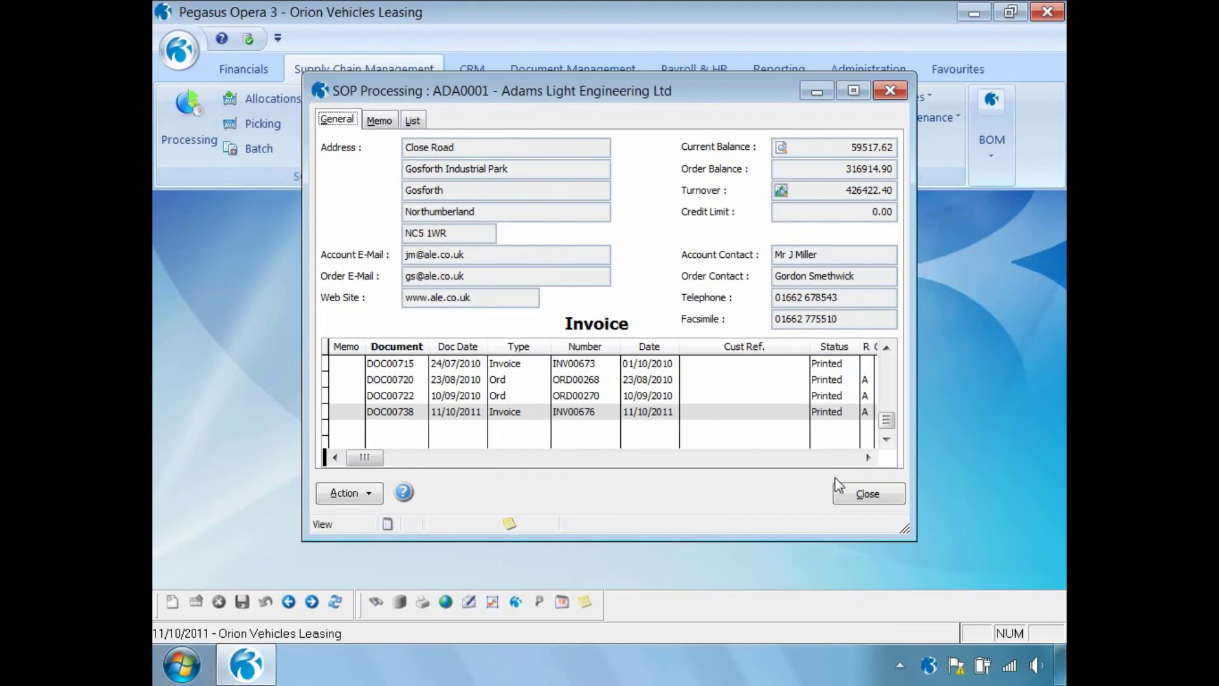
{"action": "left_click", "coordinate": [858, 491]}
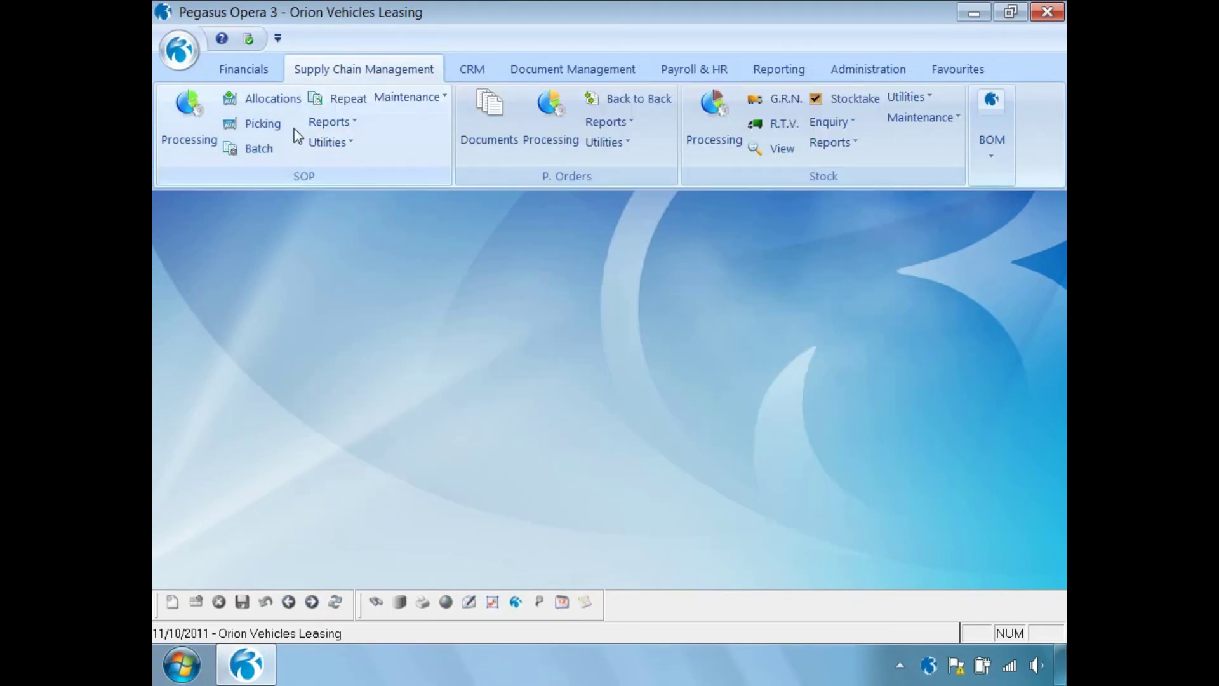
Display the Nominal view by type, sub-type and account from 2011 period 10 to 2011 period 10.
{"action": "left_click", "coordinate": [254, 71]}
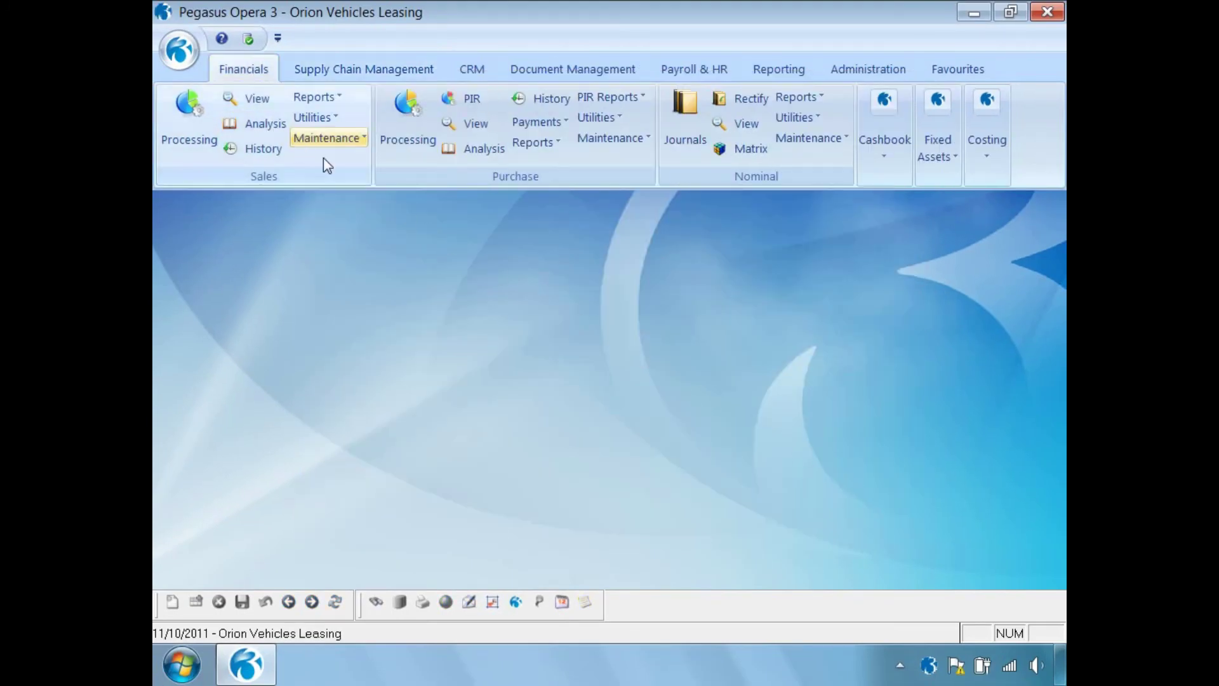
{"action": "left_click", "coordinate": [745, 126]}
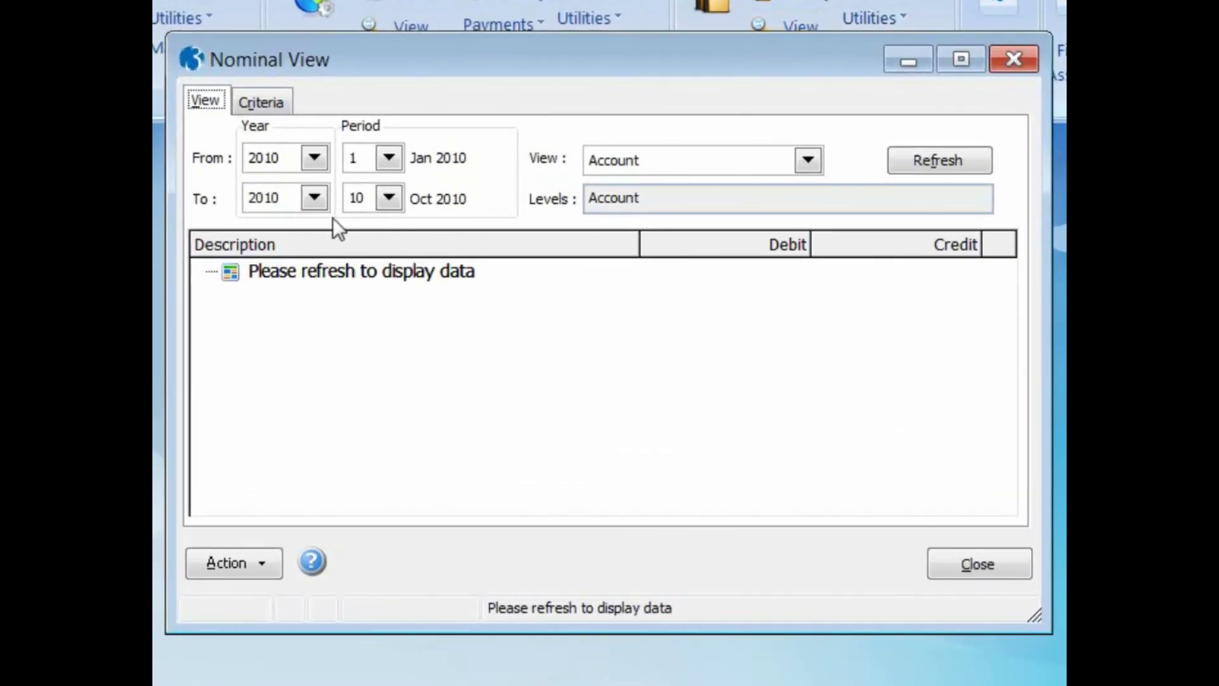
{"action": "left_click", "coordinate": [314, 201]}
{"action": "left_click", "coordinate": [299, 280]}
{"action": "left_click", "coordinate": [312, 158]}
{"action": "left_click", "coordinate": [299, 245]}
{"action": "left_click", "coordinate": [389, 157]}
{"action": "left_click_drag", "start_coordinate": [391, 220], "coordinate": [390, 300]}
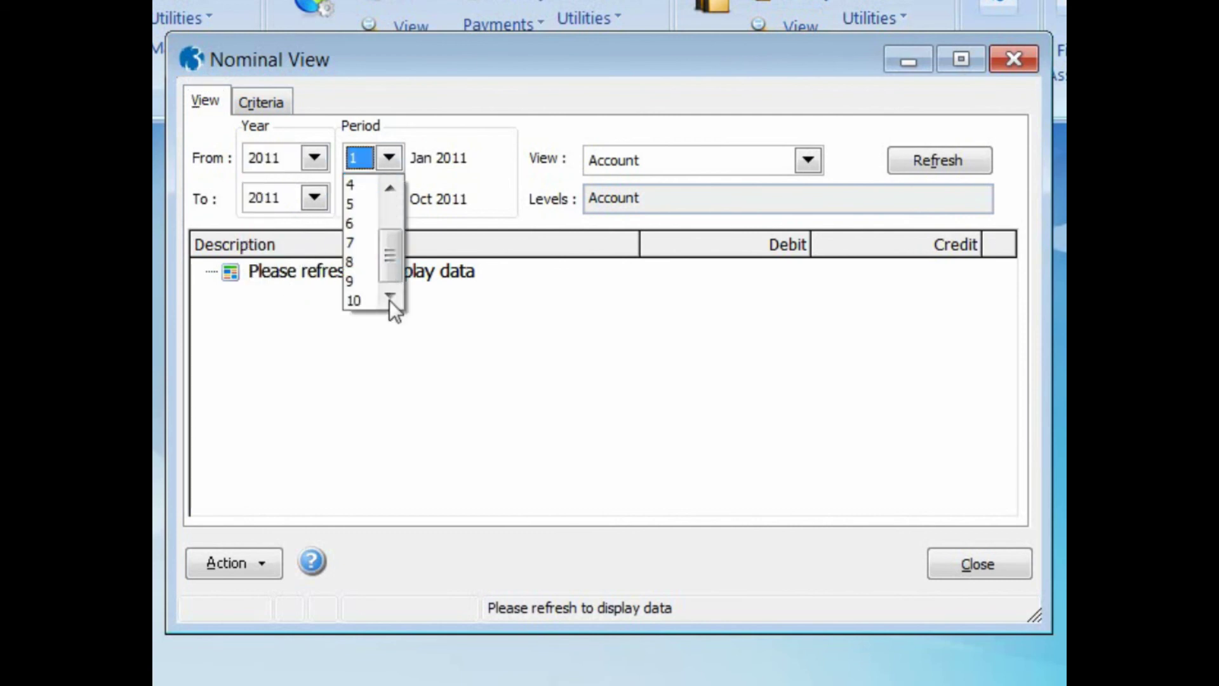
{"action": "left_click", "coordinate": [356, 302]}
{"action": "left_click", "coordinate": [785, 162]}
{"action": "left_click", "coordinate": [765, 207]}
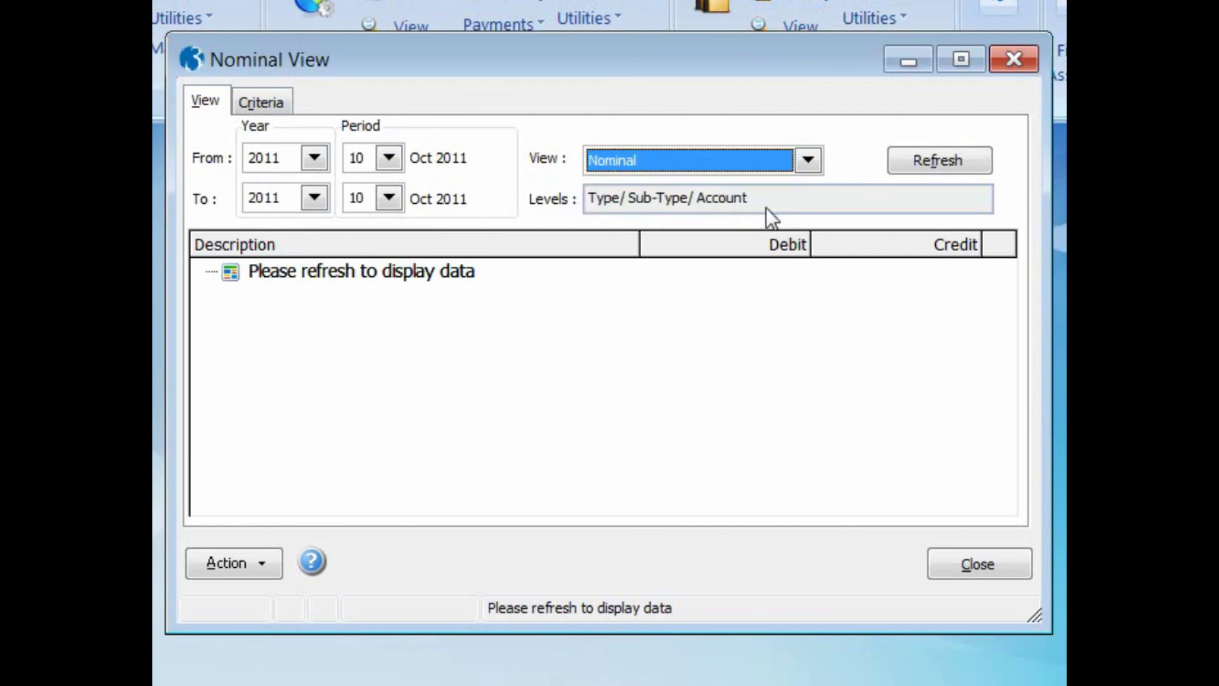
{"action": "left_click", "coordinate": [925, 164]}
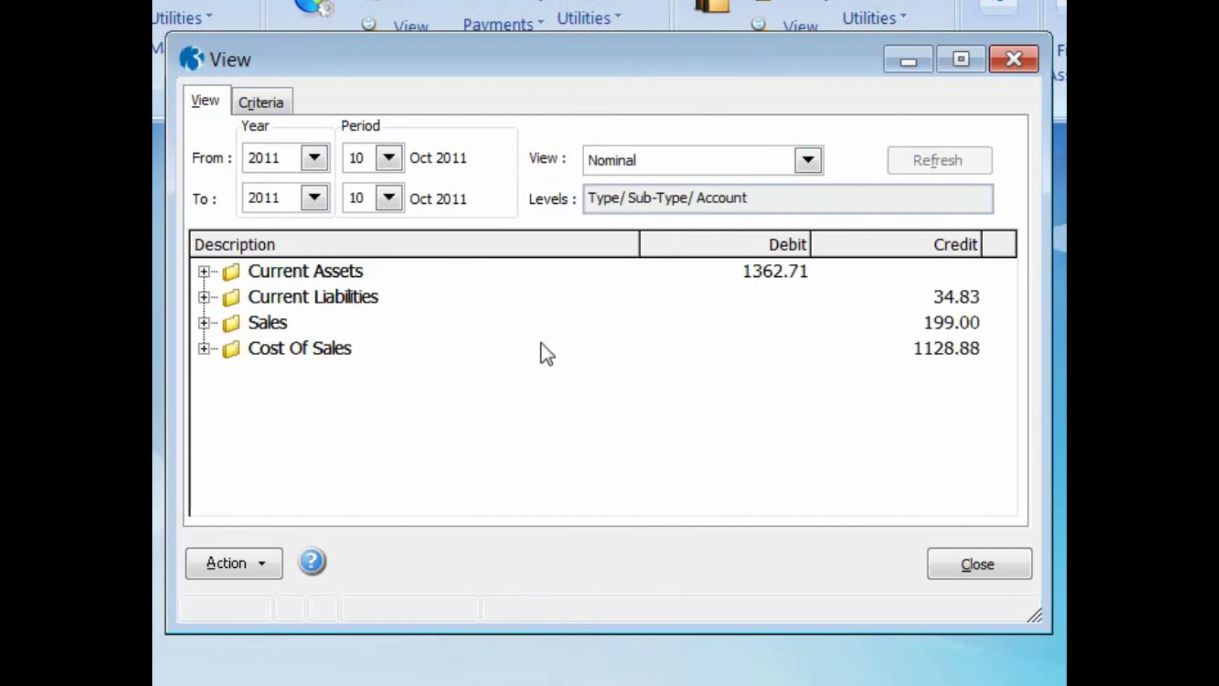
Expand Current Assets and Debtors, examine the Trade Debtors transactions and close them.
{"action": "left_click", "coordinate": [203, 272]}
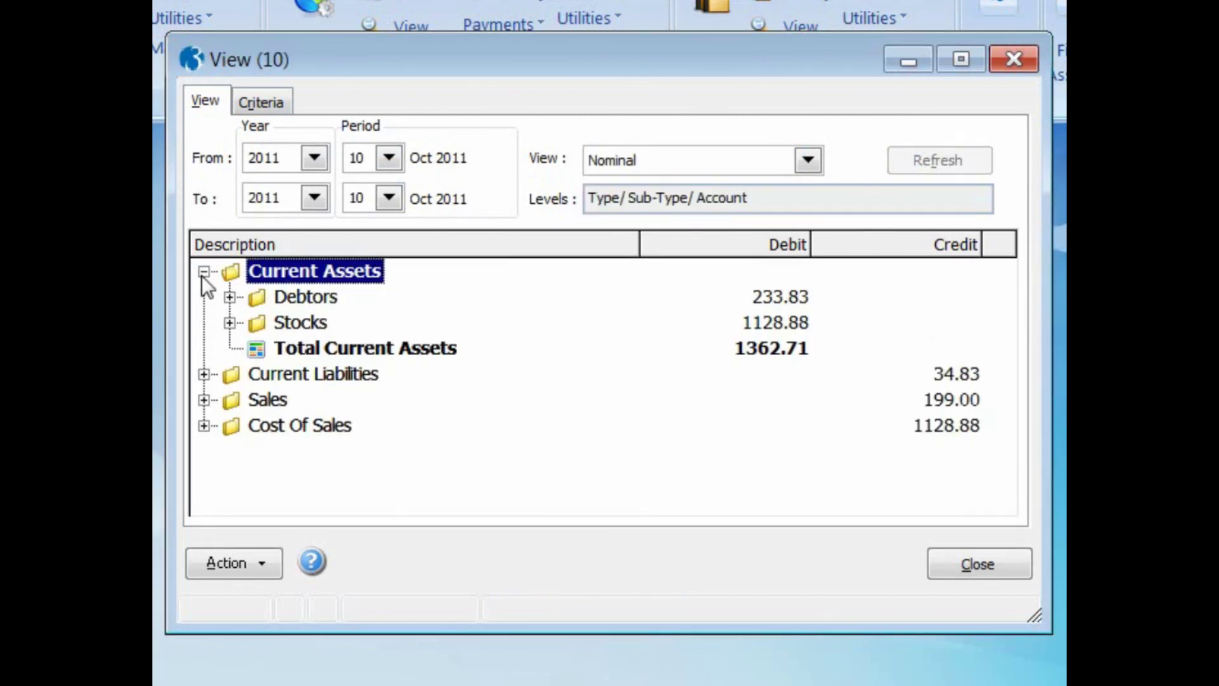
{"action": "left_click", "coordinate": [230, 297]}
{"action": "double_click", "coordinate": [284, 324]}
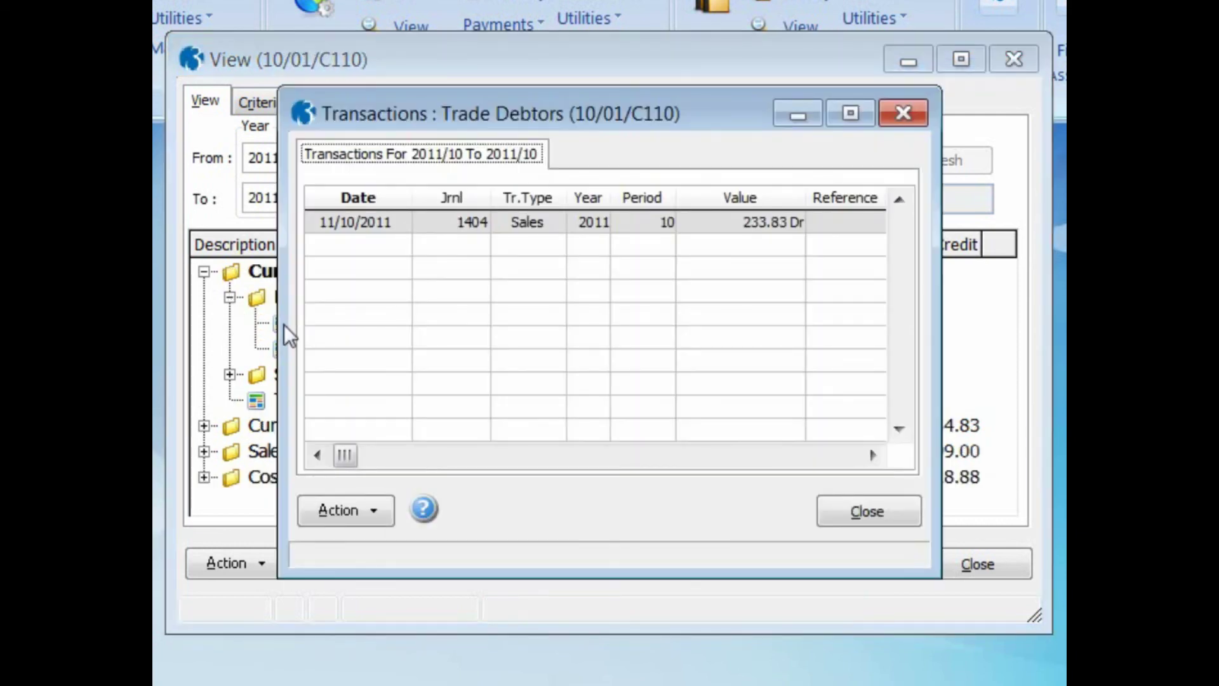
{"action": "left_click", "coordinate": [836, 508]}
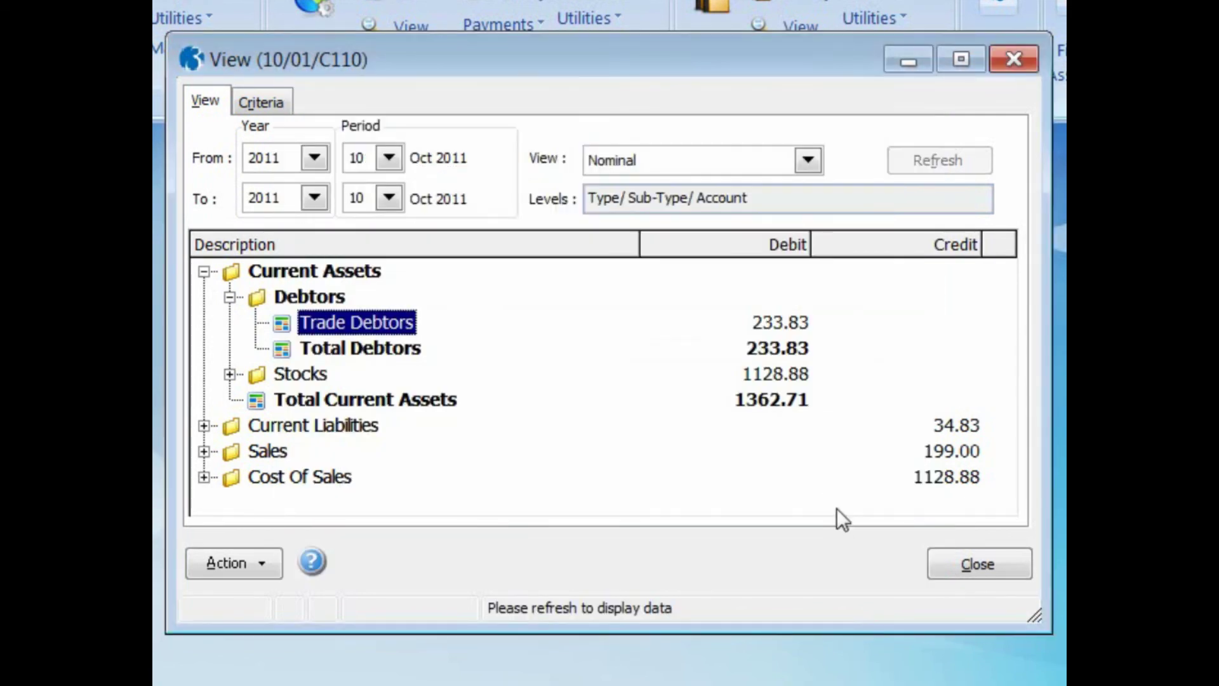
Expand Stocks, examine the Stock account's transactions and close them.
{"action": "left_click", "coordinate": [230, 374]}
{"action": "double_click", "coordinate": [282, 400]}
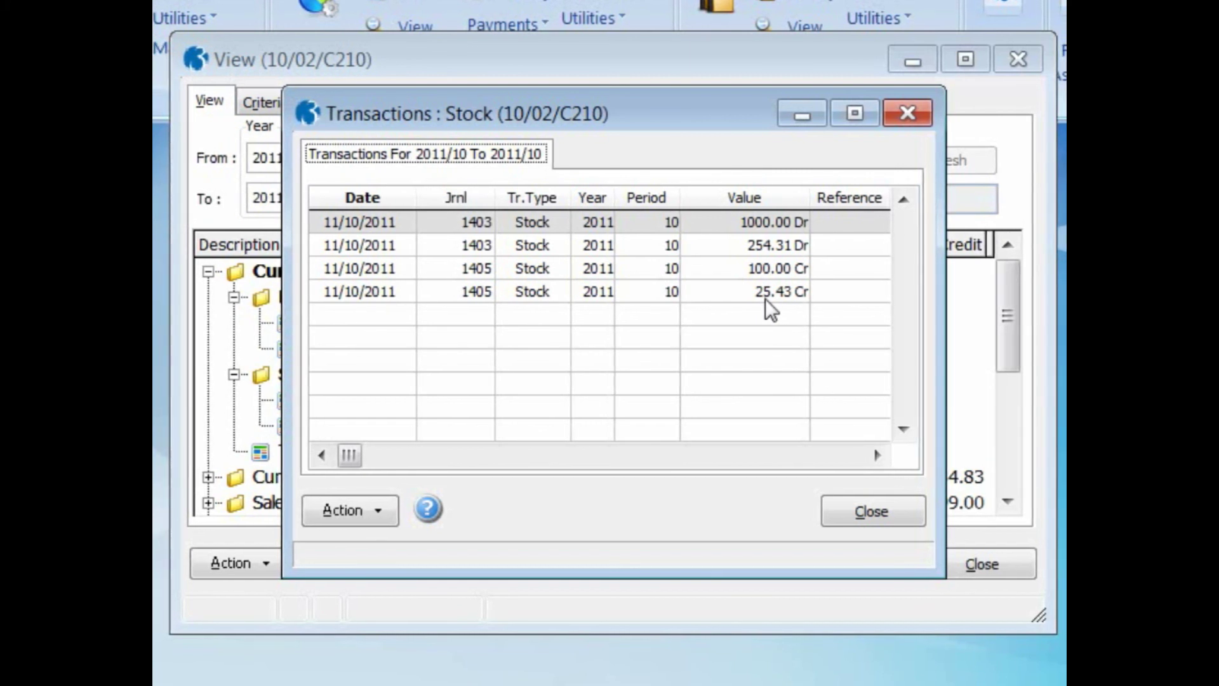
{"action": "left_click", "coordinate": [860, 509]}
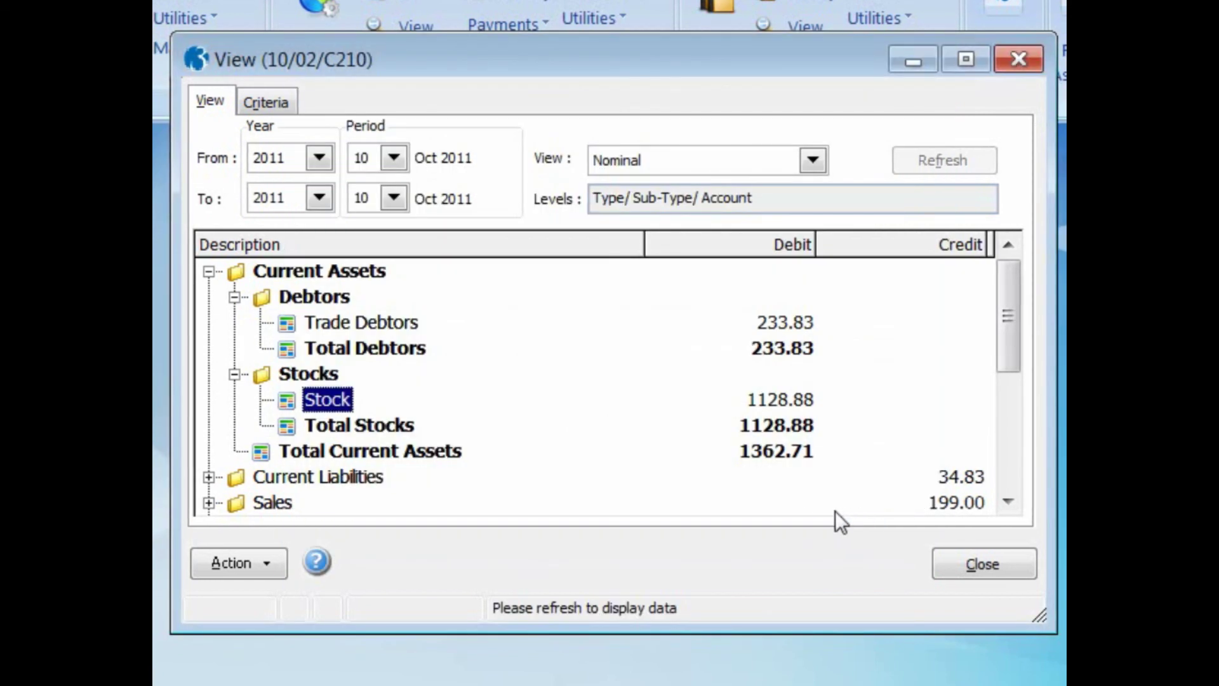